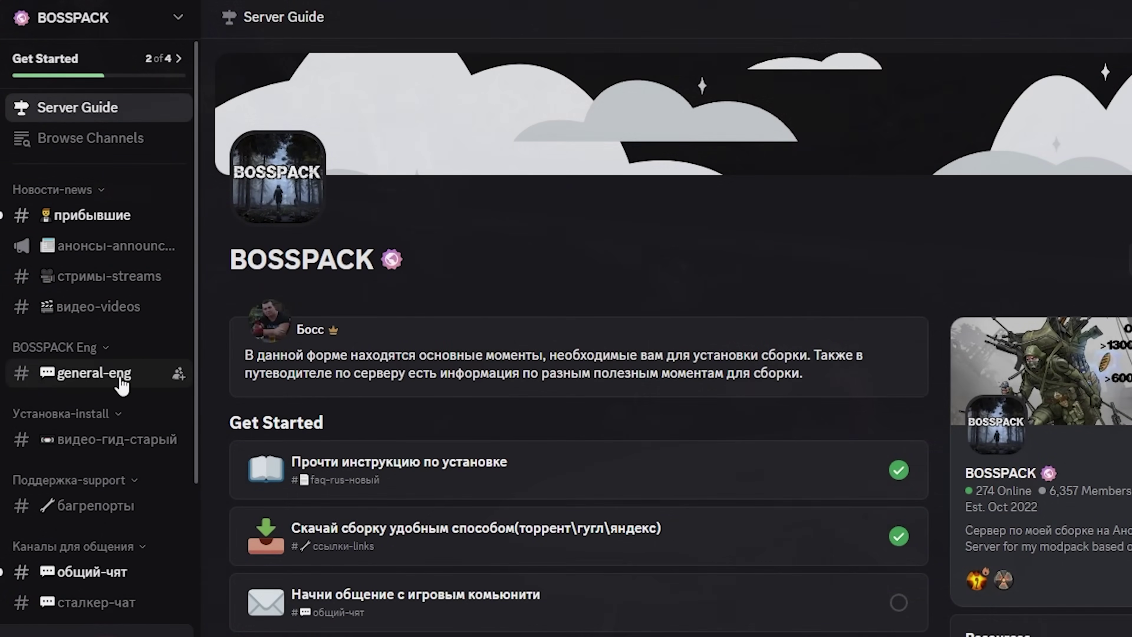
Step: Follow the general-eng install guide to the ссылки-links channel and locate the fixes archive and Repack Anomaly 1.5.3 + BOSSPACK v1.9 download links
click(119, 381)
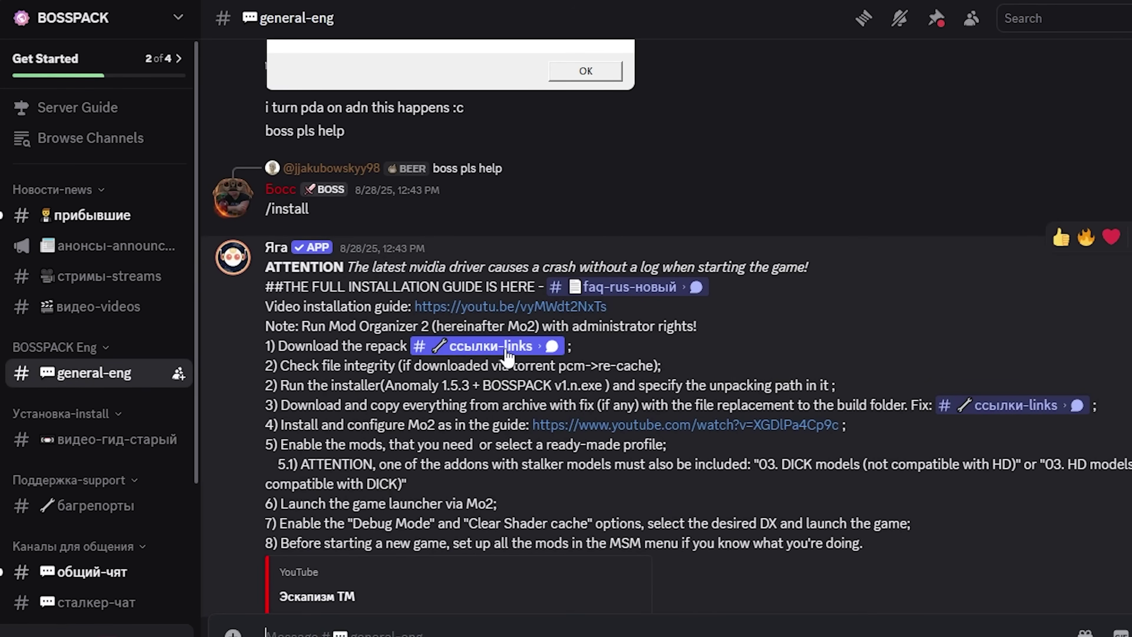
click(491, 347)
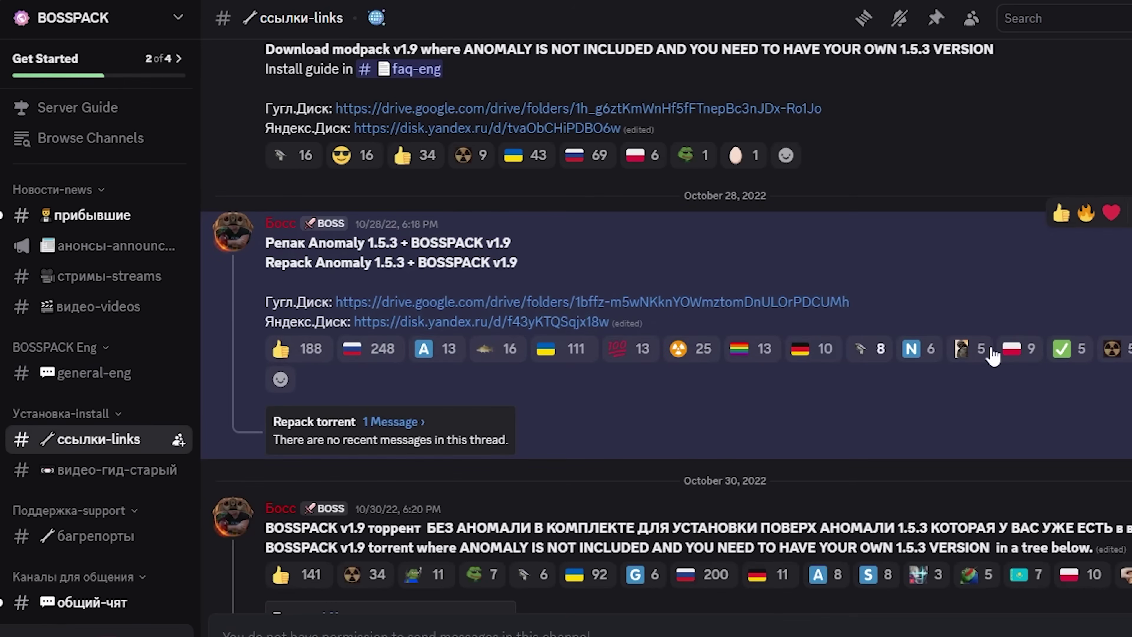
scroll(986, 349, up, 10)
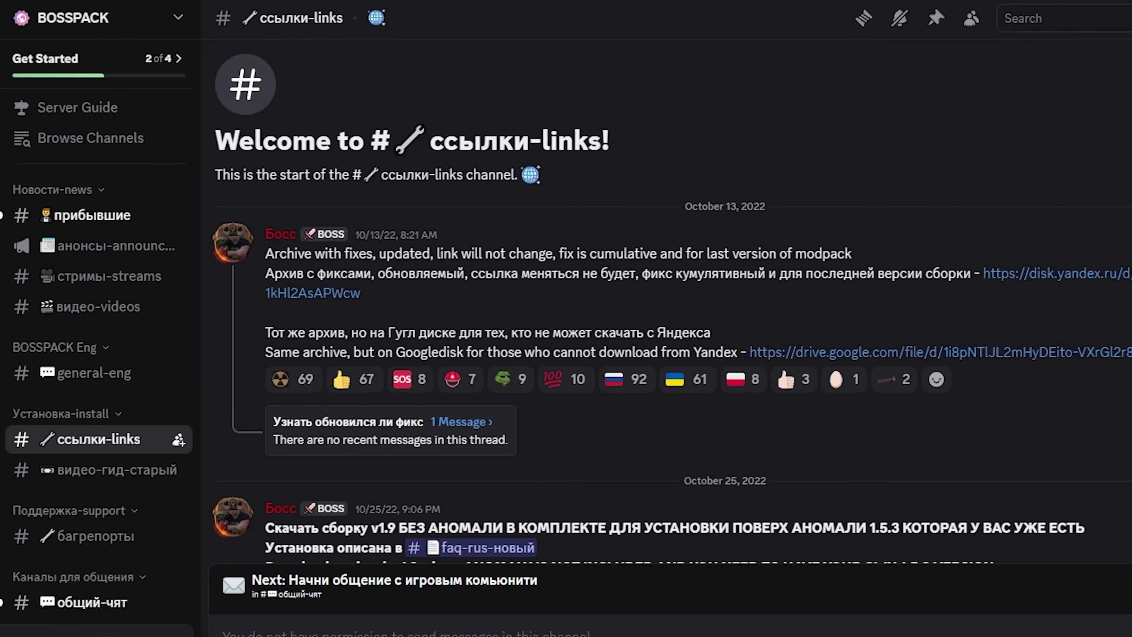
drag(266, 253, 377, 253)
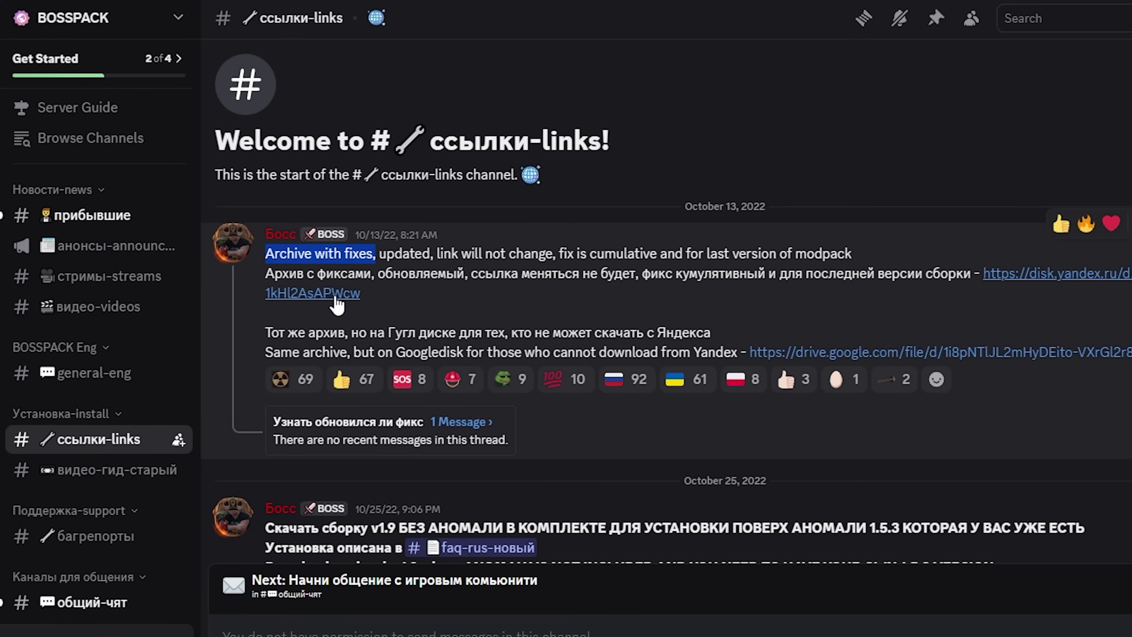
scroll(623, 398, down, 2)
scroll(623, 399, down, 10)
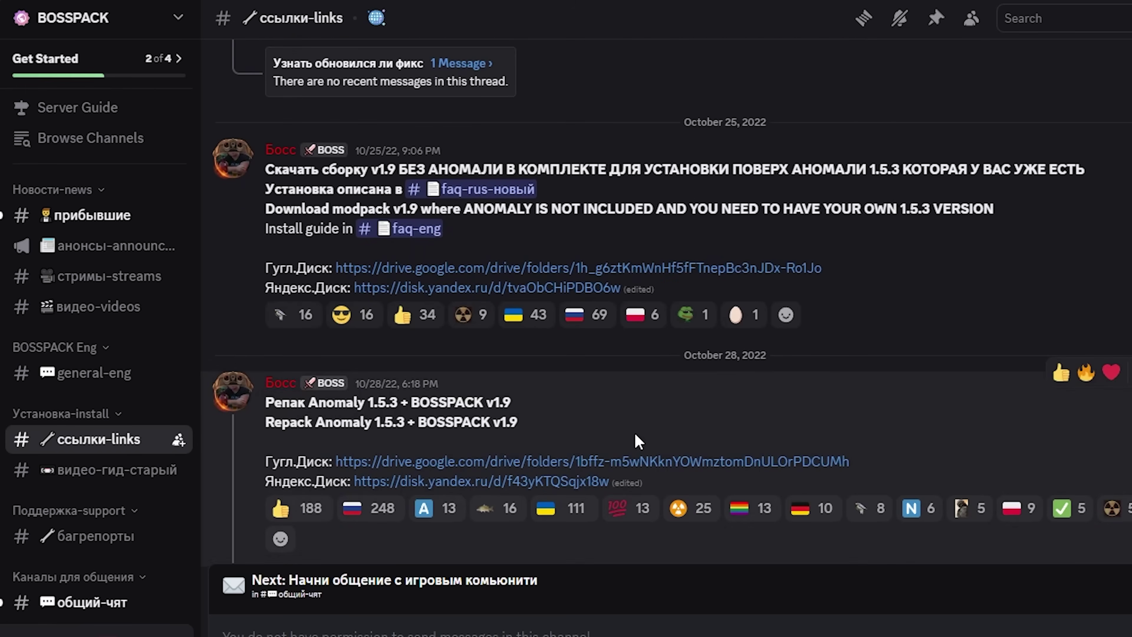
drag(267, 153, 521, 156)
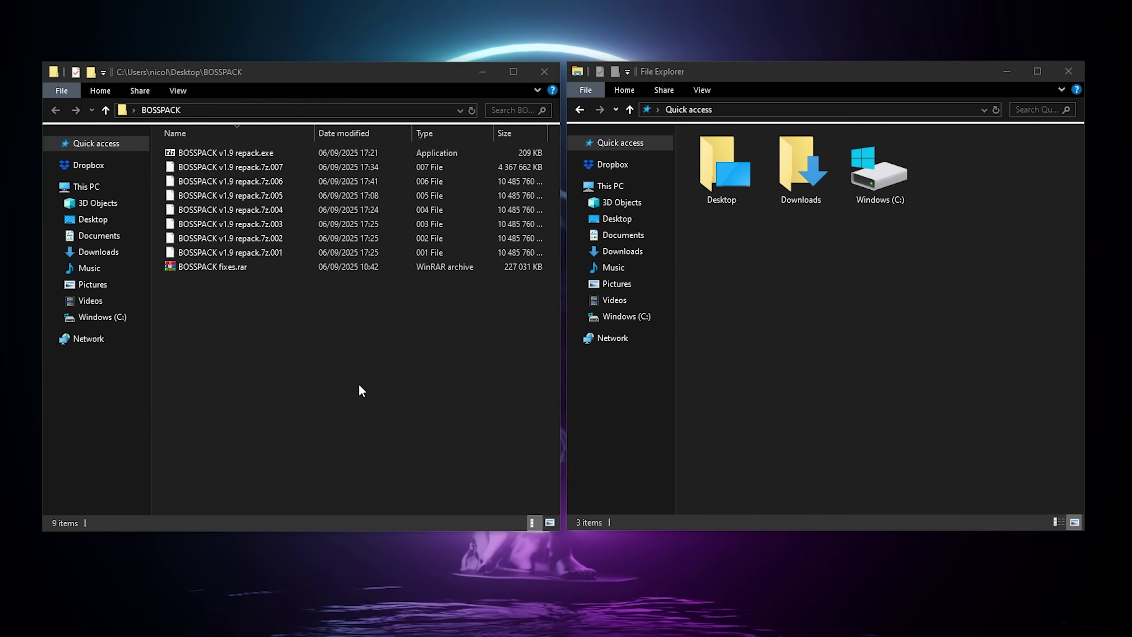
Step: Review the downloaded BOSSPACK v1.9 repack executable and its archive parts 001 to 007 in the BOSSPACK folder
click(297, 166)
shift+click(279, 251)
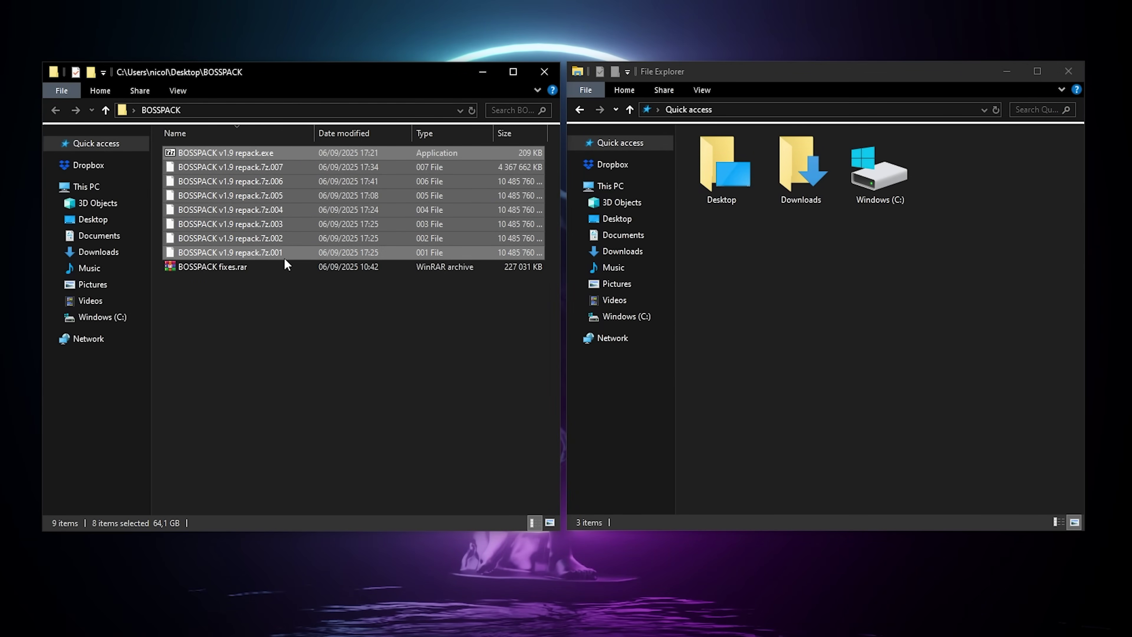
click(788, 429)
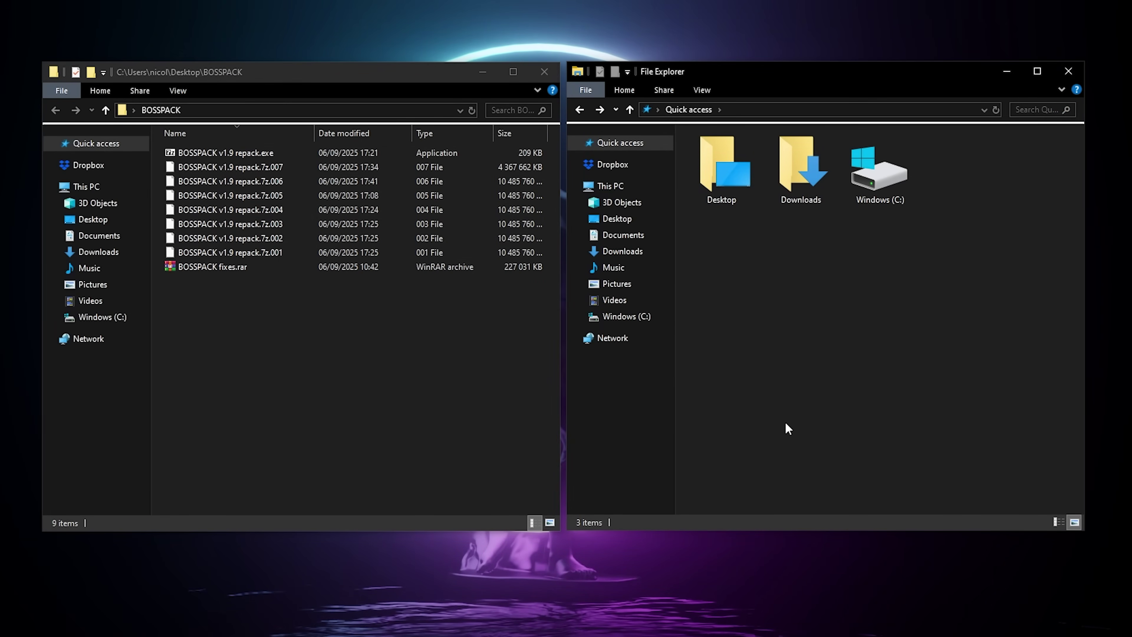
Step: Create a folder named BOSSPACK inside the GAMES folder on drive C
double_click(898, 185)
click(713, 163)
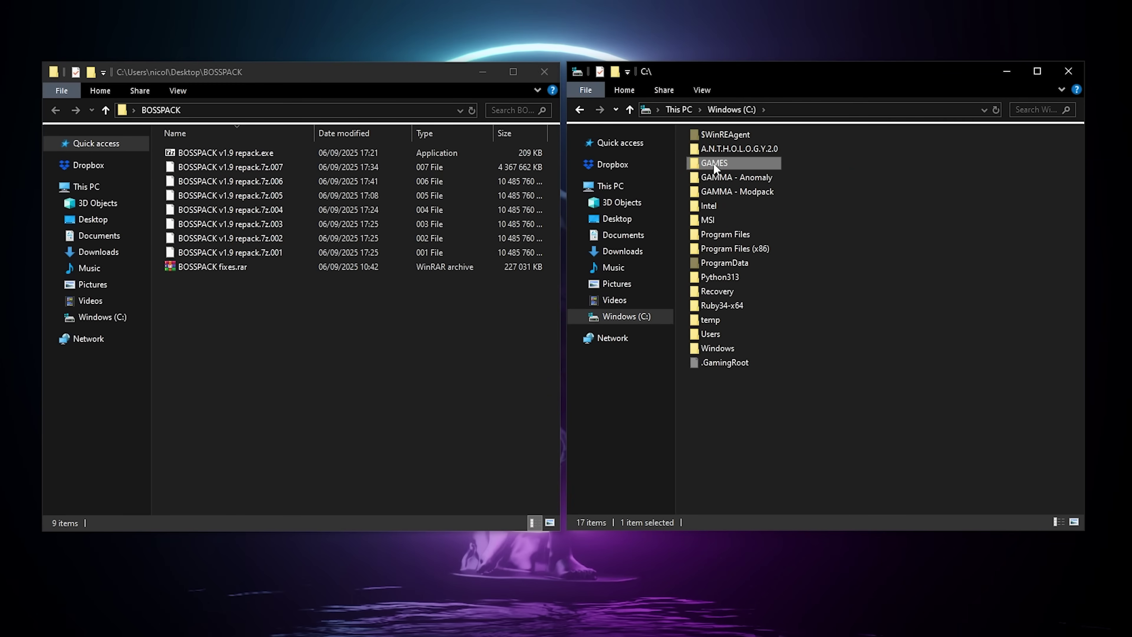
double_click(713, 163)
right_click(736, 251)
mouse_move(785, 444)
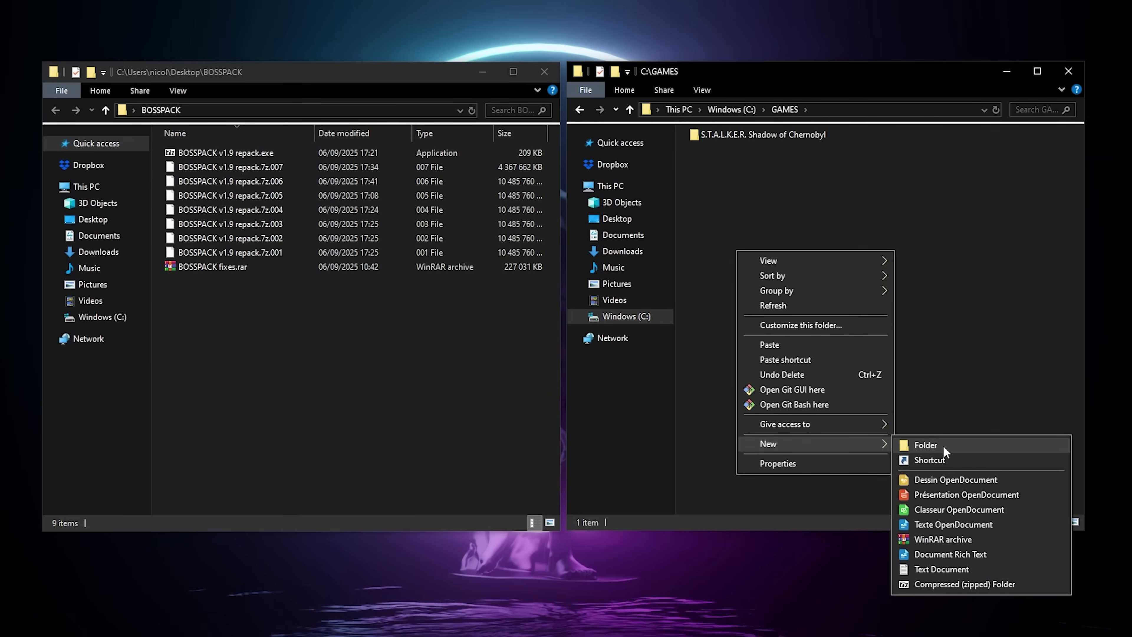
click(942, 445)
text(BOSSPACK)
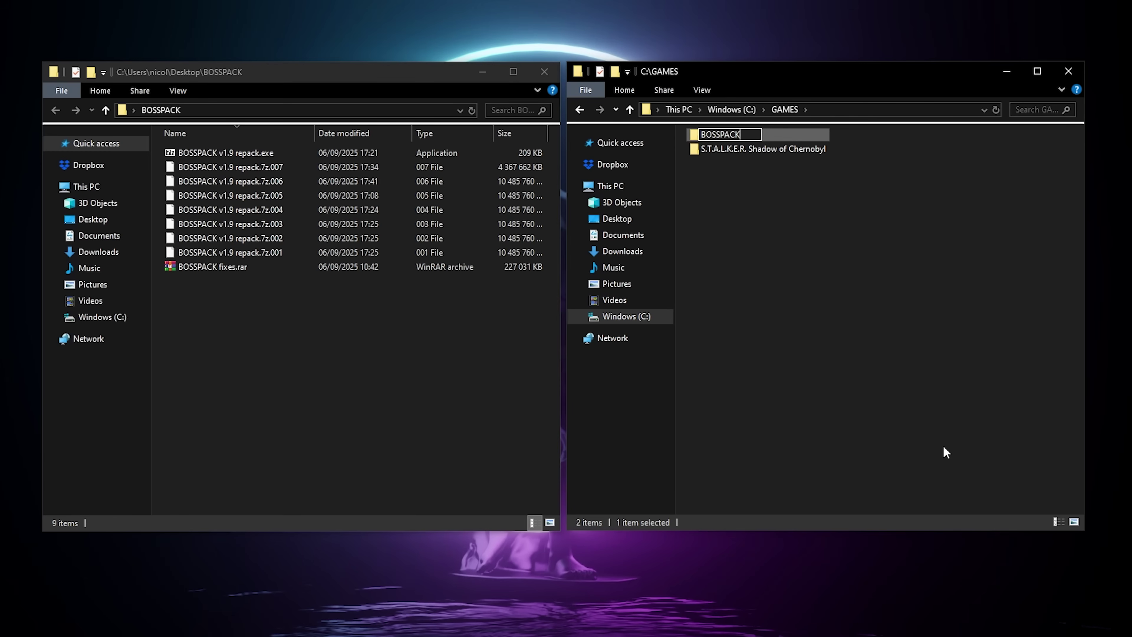
key(Return)
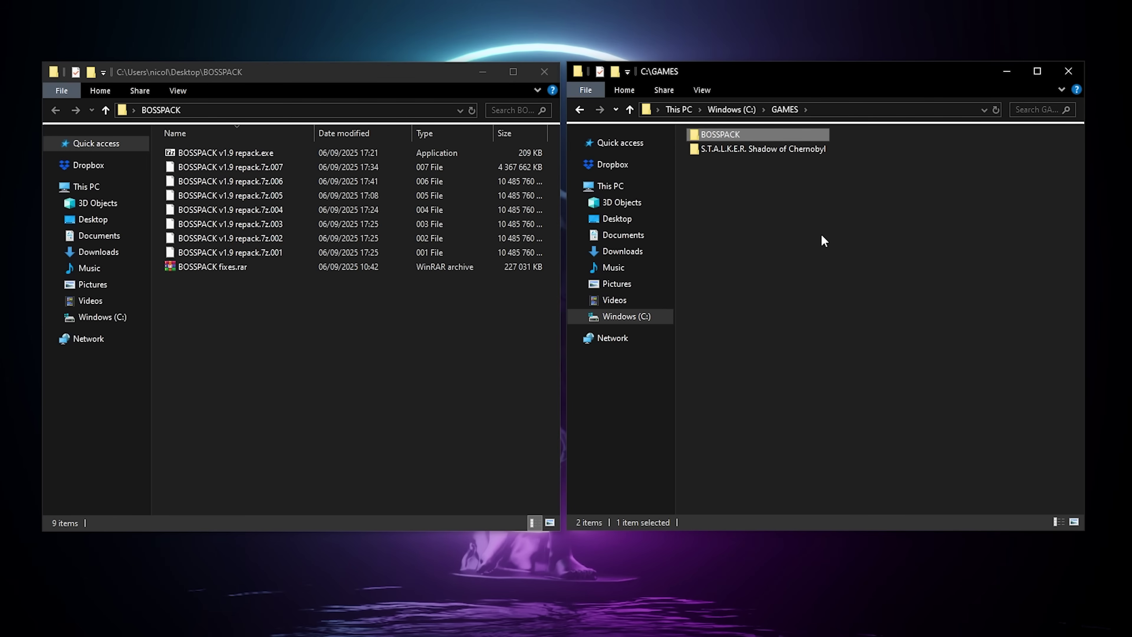
click(580, 110)
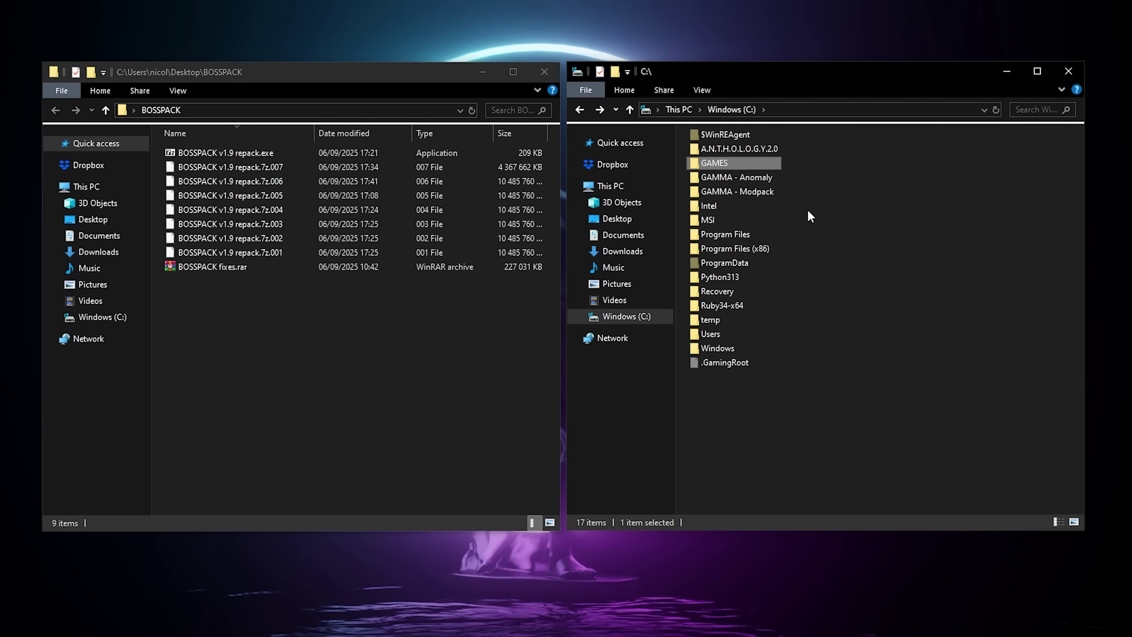
double_click(728, 162)
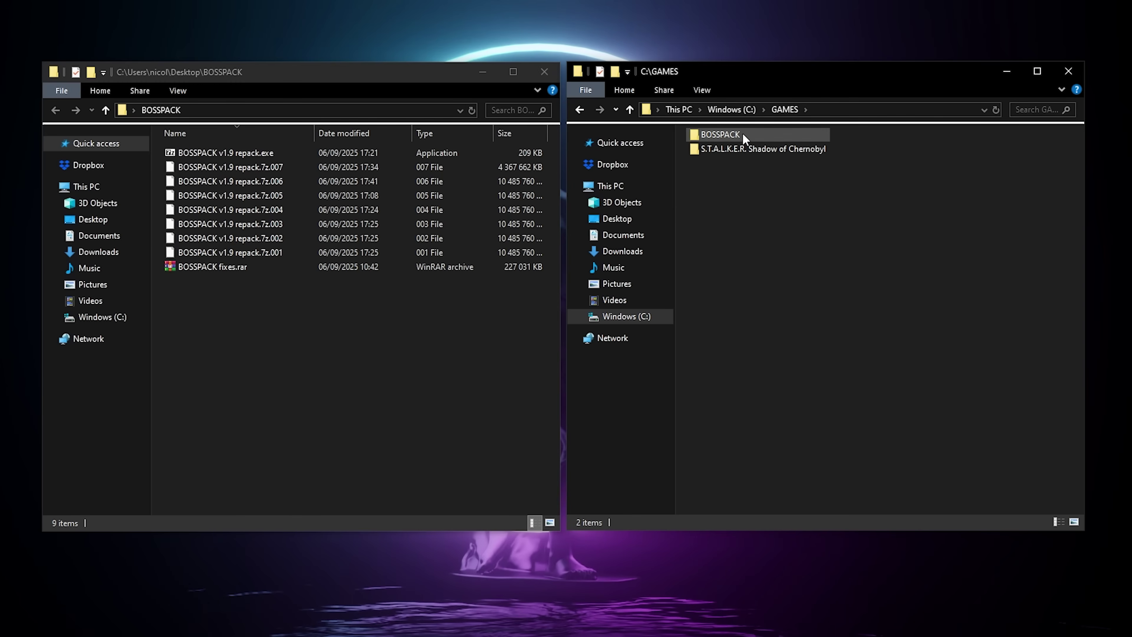
Step: Run BOSSPACK v1.9 repack.exe and extract its contents to C:\GAMES\BOSSPACK
double_click(249, 153)
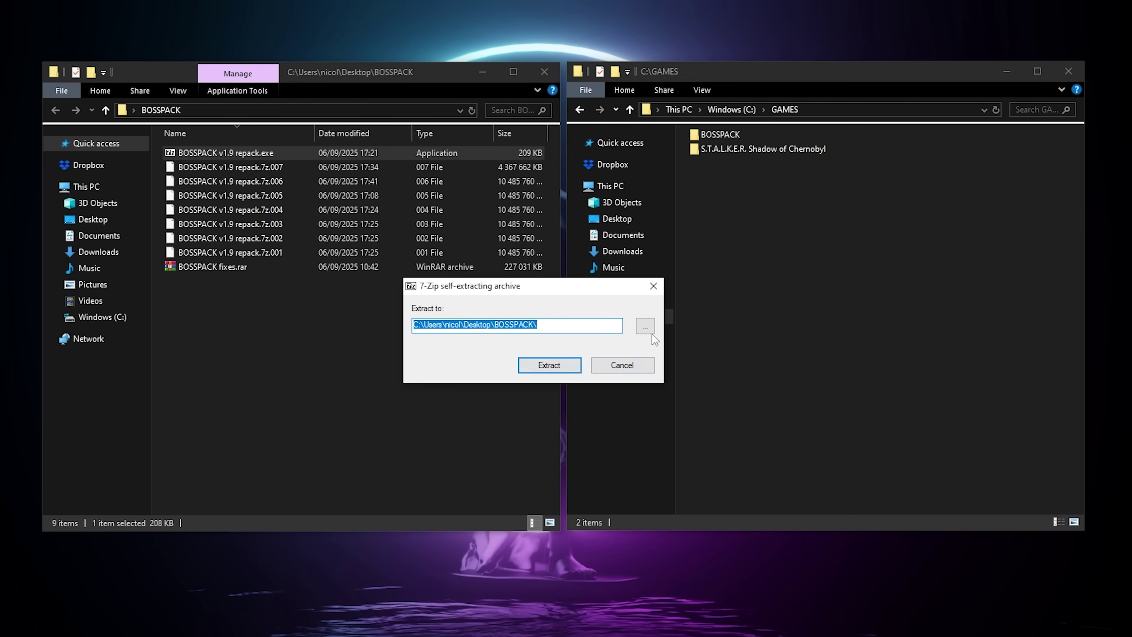
click(642, 327)
scroll(512, 333, down, 5)
click(466, 327)
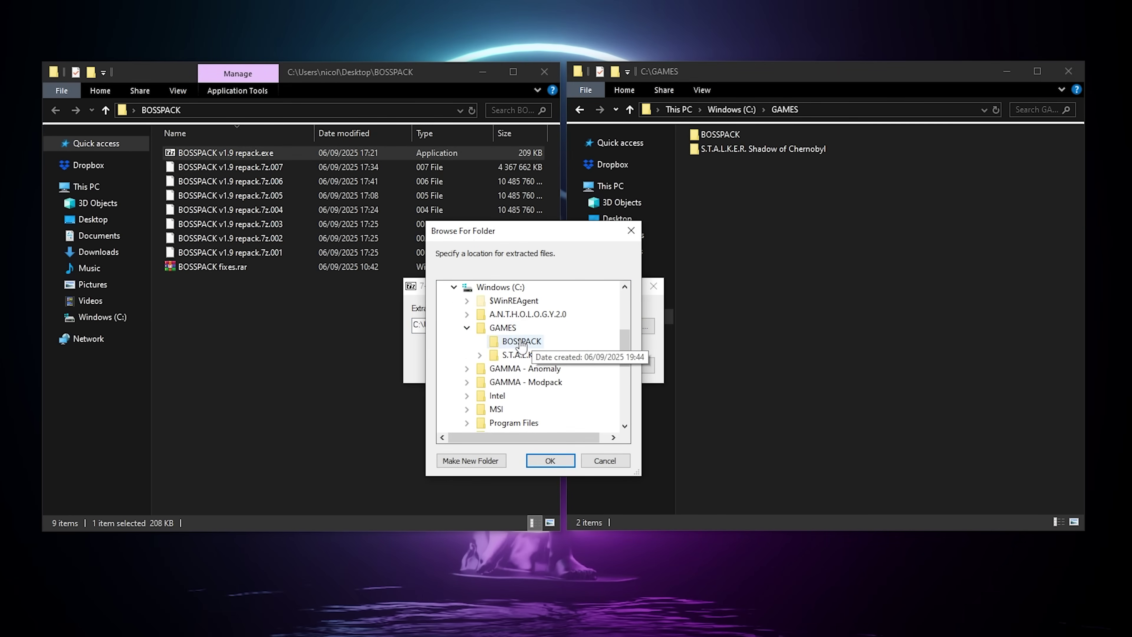
click(513, 341)
click(550, 460)
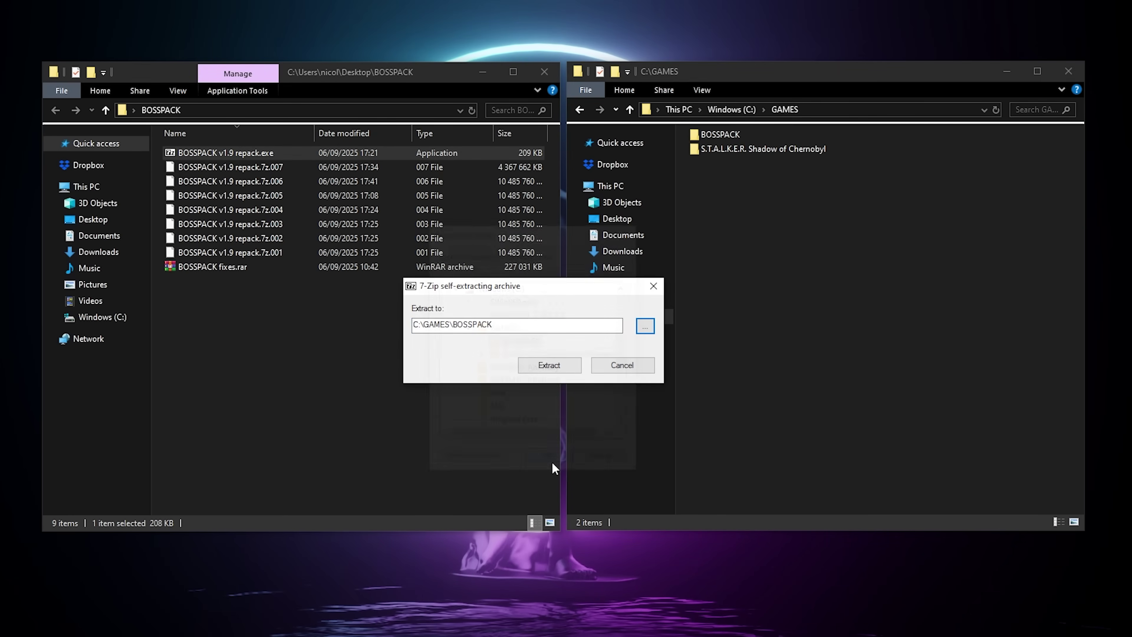
click(550, 366)
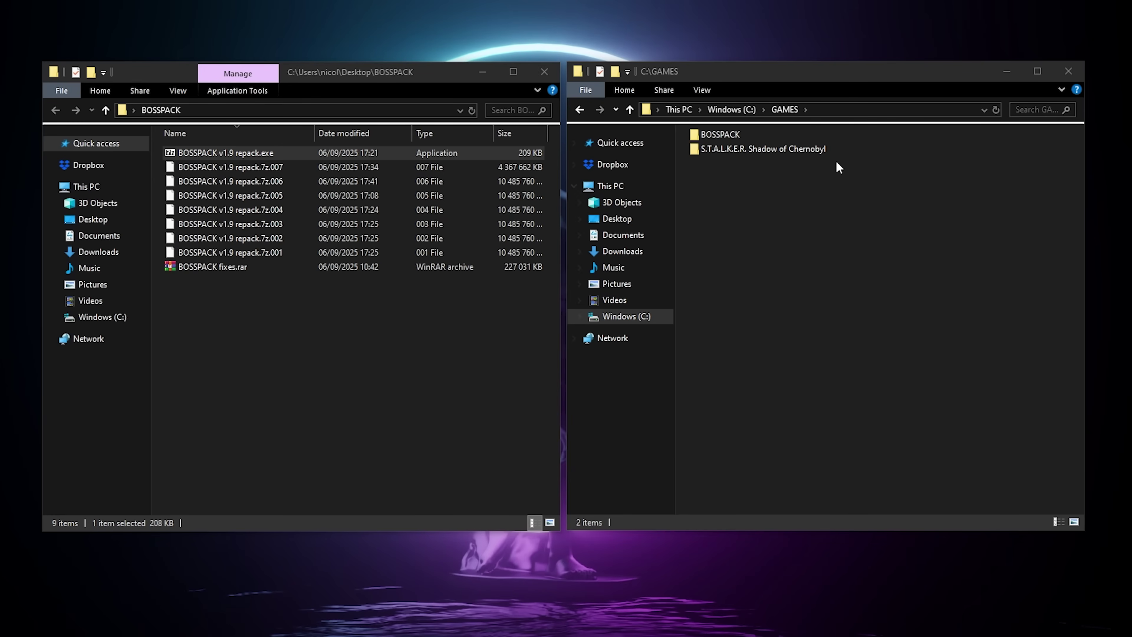
Step: Delete My settings, profiles, Credits.txt, Fixes.txt, New addons 1.9.txt, New weapons 1.9.txt and Readme please.txt from C:\GAMES\BOSSPACK
double_click(730, 134)
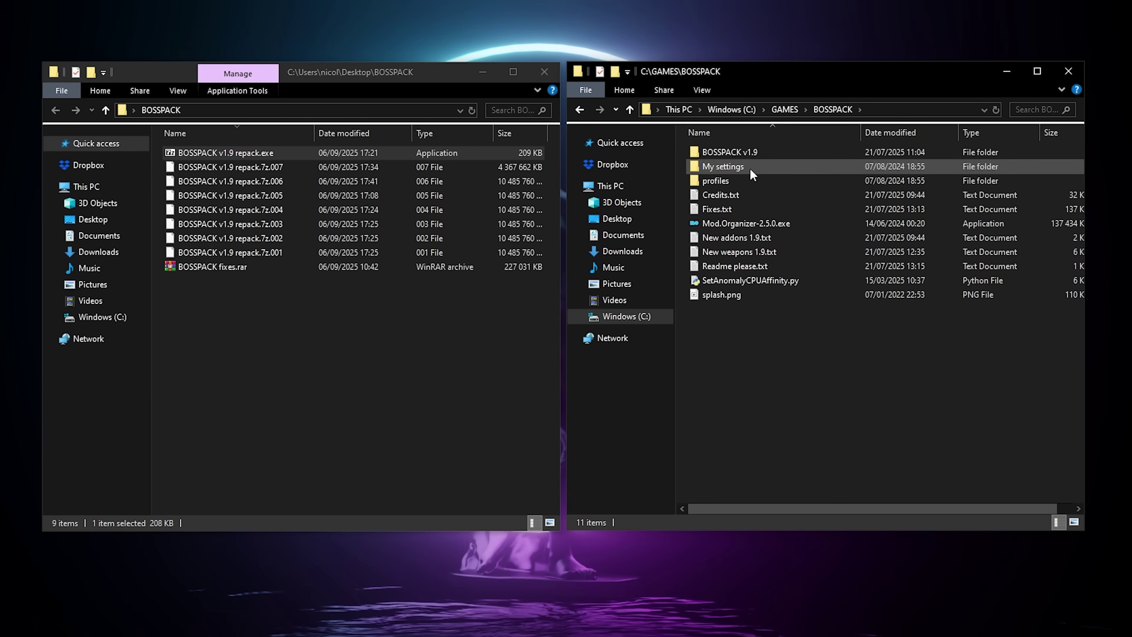
drag(749, 171, 745, 202)
ctrl+click(744, 202)
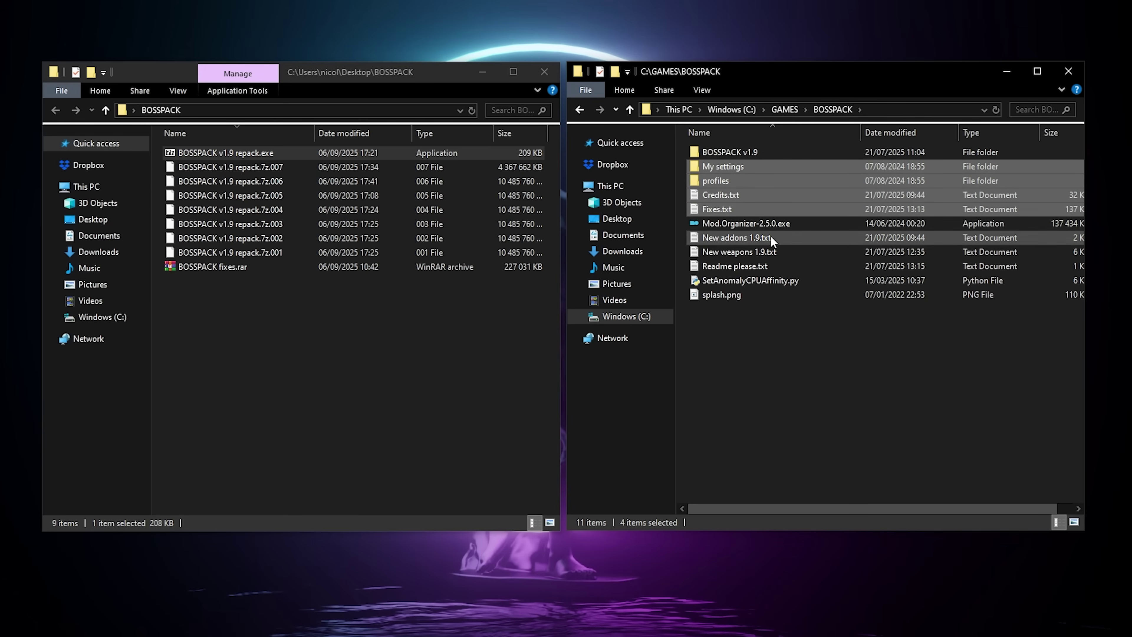
ctrl+click(770, 236)
ctrl+click(772, 252)
ctrl+click(768, 265)
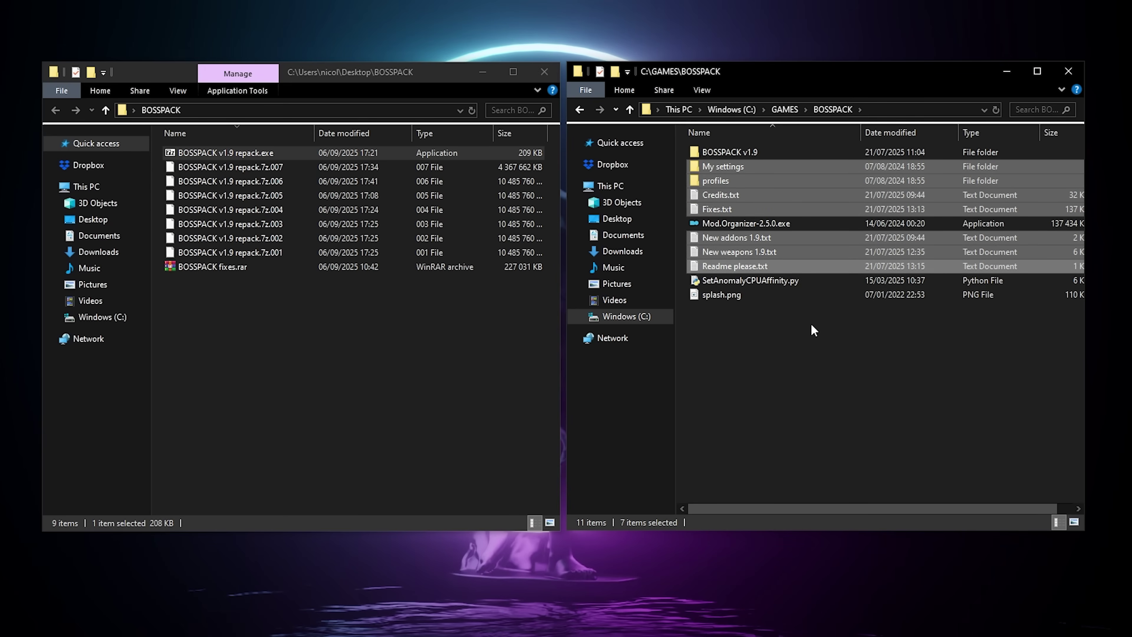
key(Delete)
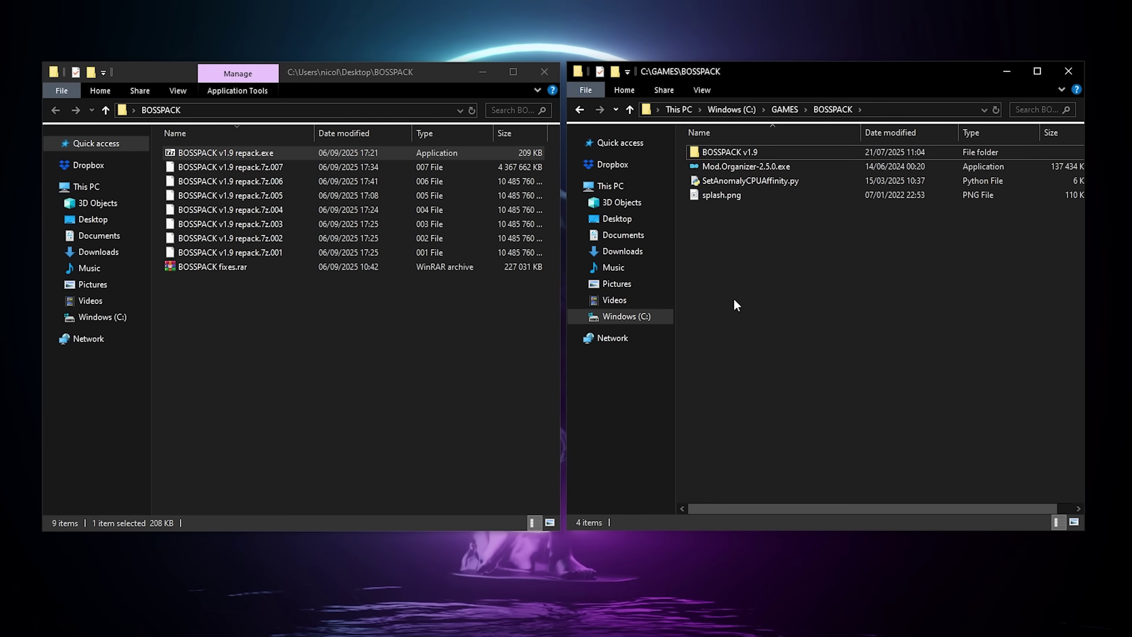
Step: Create a folder named MO2 inside C:\GAMES\BOSSPACK
right_click(728, 233)
mouse_move(773, 427)
click(952, 431)
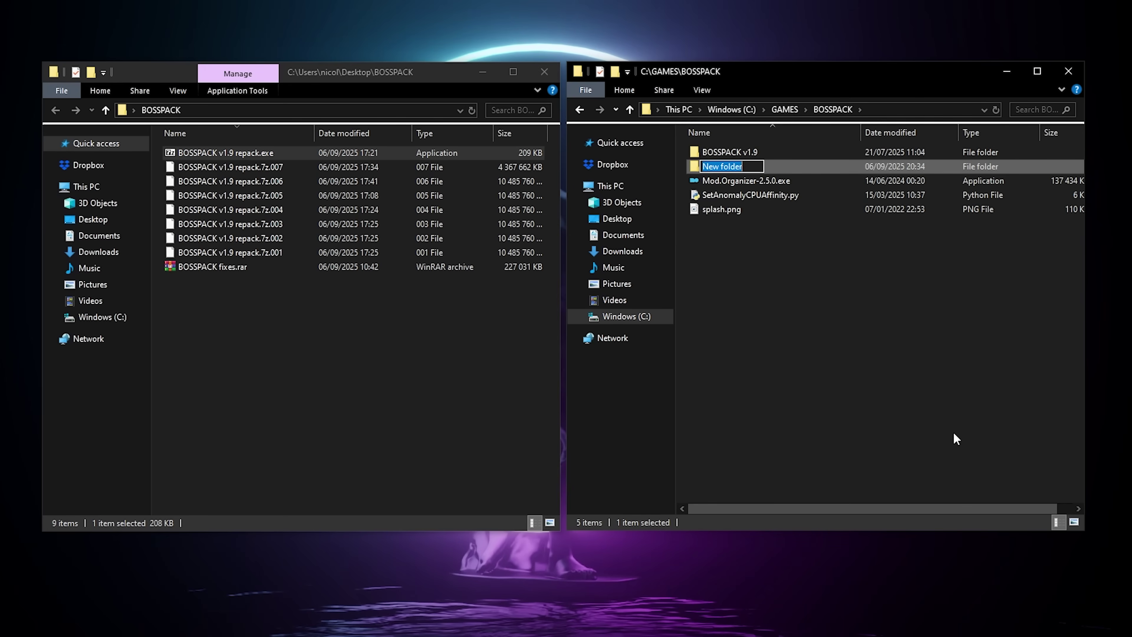
text(MO2)
key(Return)
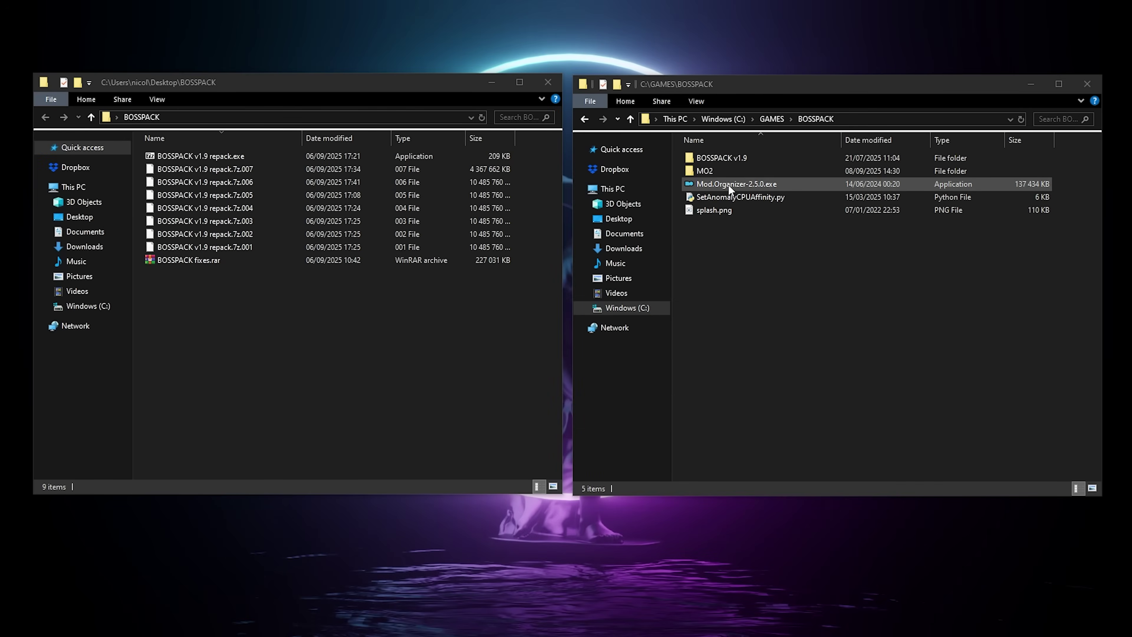
Step: Run the Mod.Organizer-2.5.0.exe installer and proceed past its license agreement to the destination choice
double_click(727, 184)
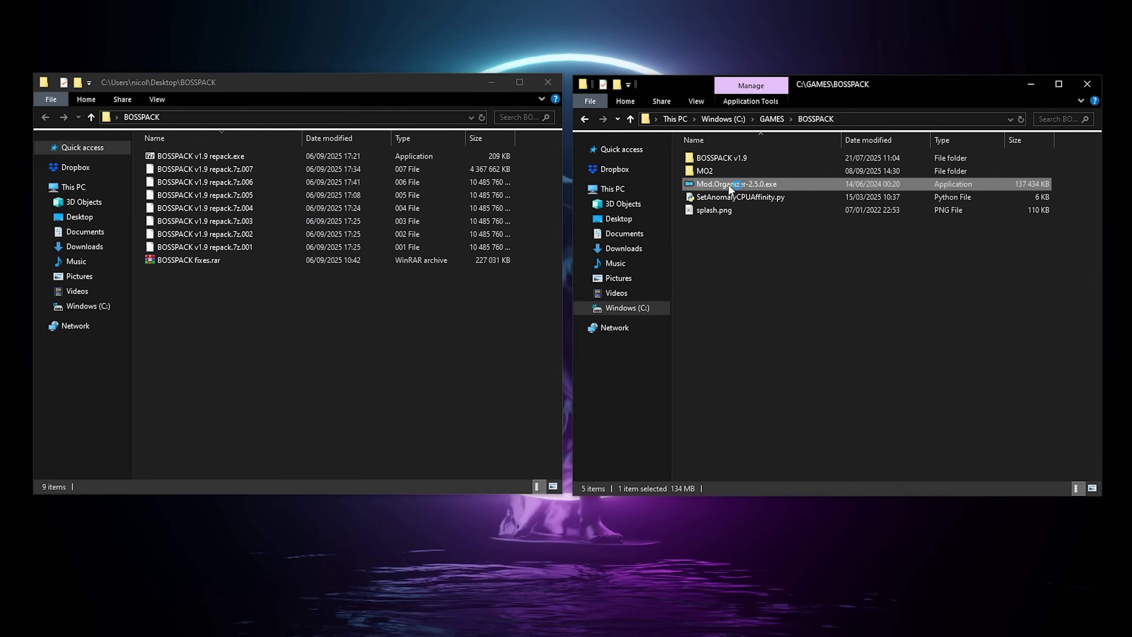
click(511, 384)
click(636, 421)
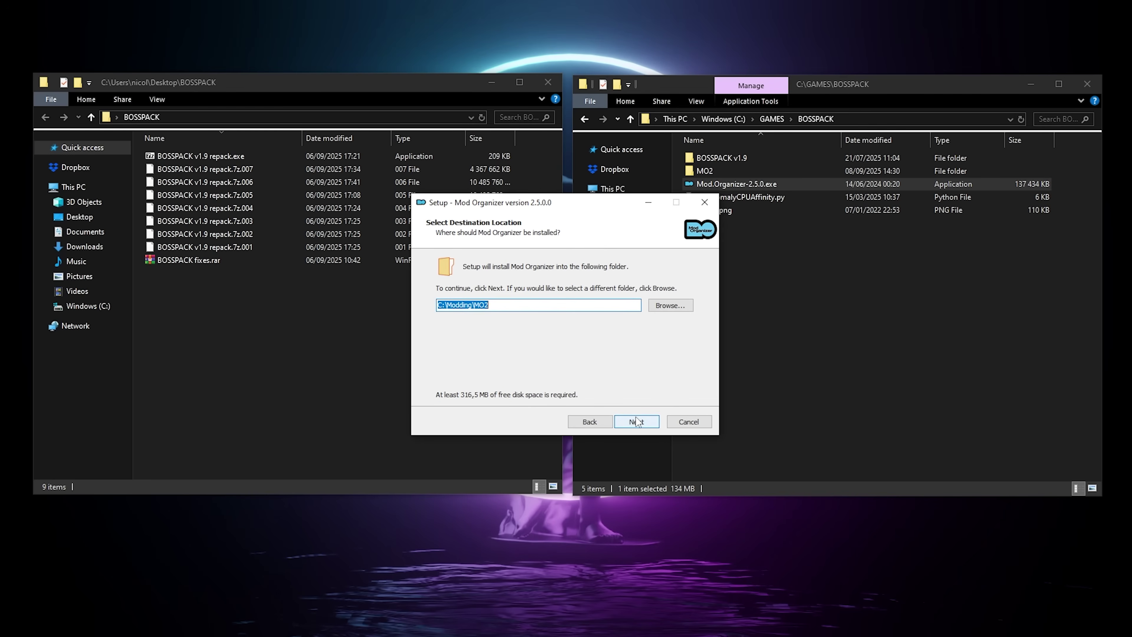
Step: Set the Mod Organizer install location to C:\GAMES\BOSSPACK\MO2, then install it and finish the setup
click(669, 307)
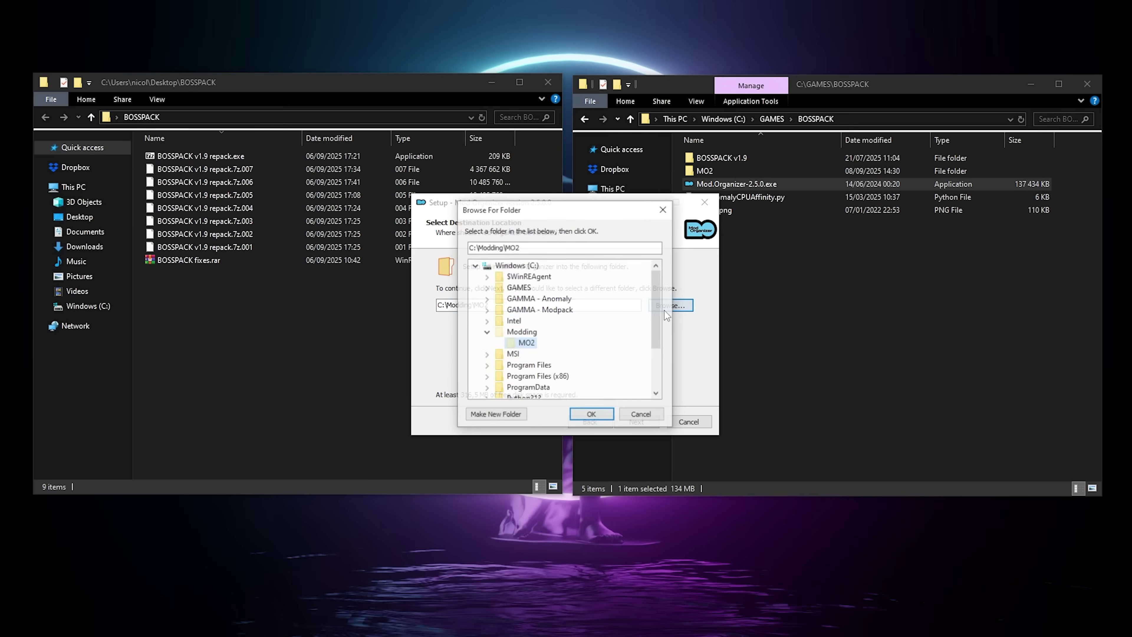
click(512, 290)
click(486, 287)
double_click(504, 298)
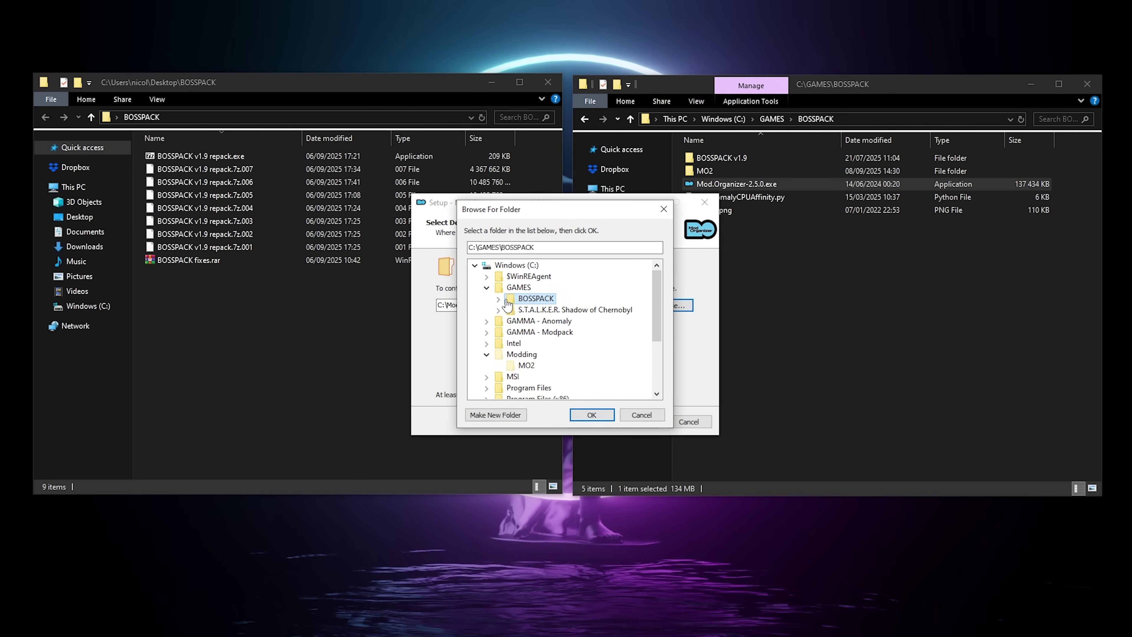
click(538, 320)
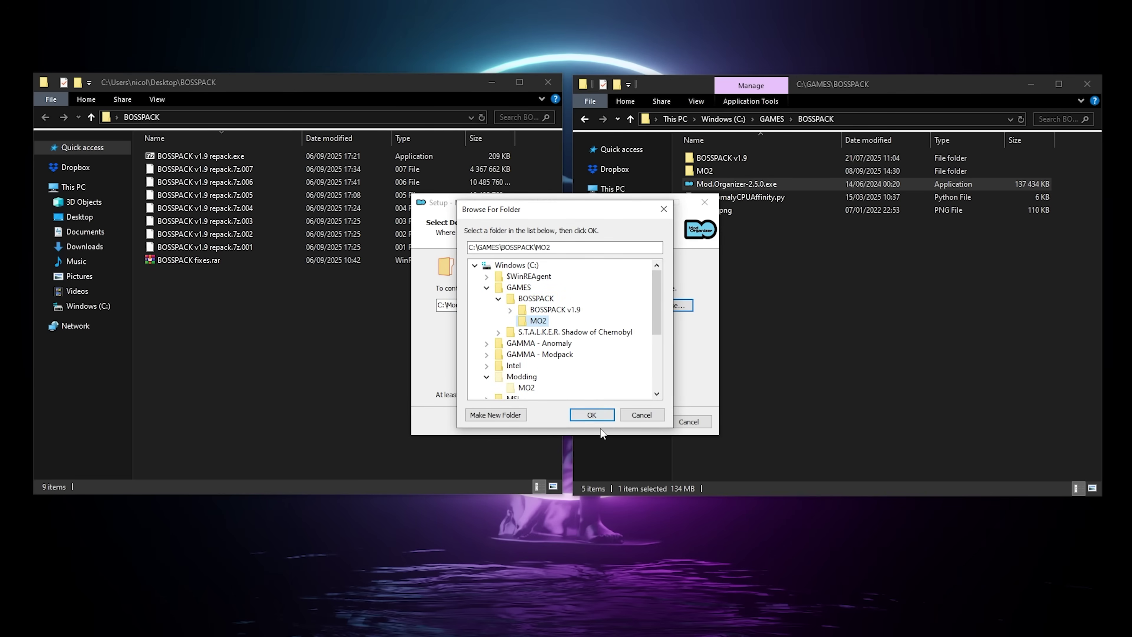
click(600, 417)
click(638, 421)
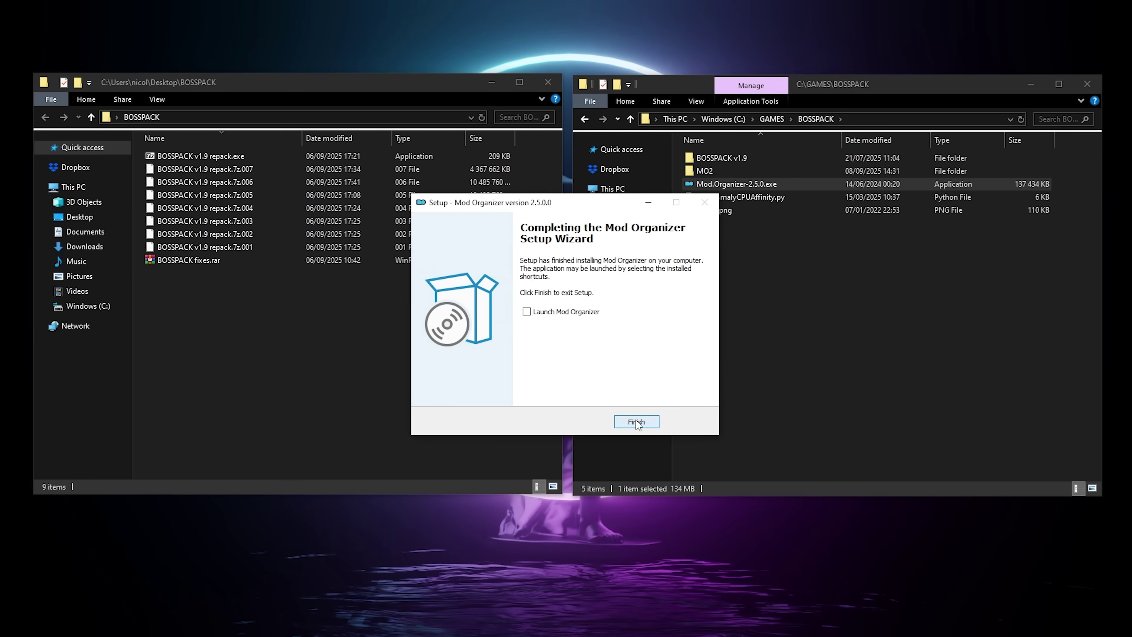
click(636, 421)
Step: Move SetAnomalyCPUAffinity.py and splash.png into the MO2 folder, and place the Python file in its plugins subfolder
drag(761, 268, 744, 172)
double_click(726, 172)
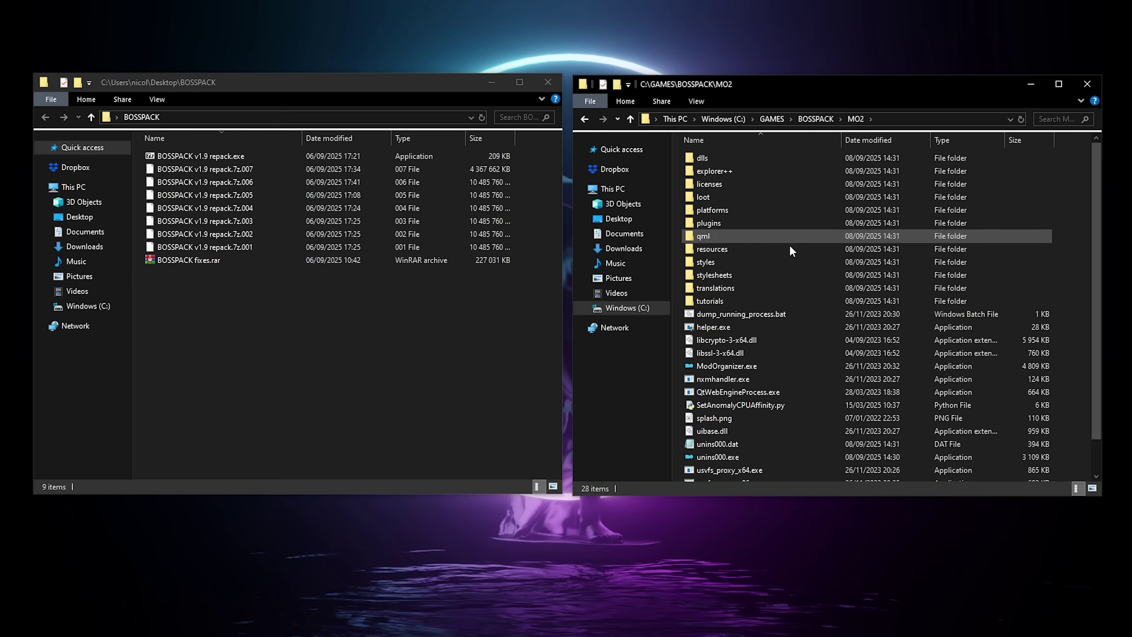
scroll(810, 466, down, 1)
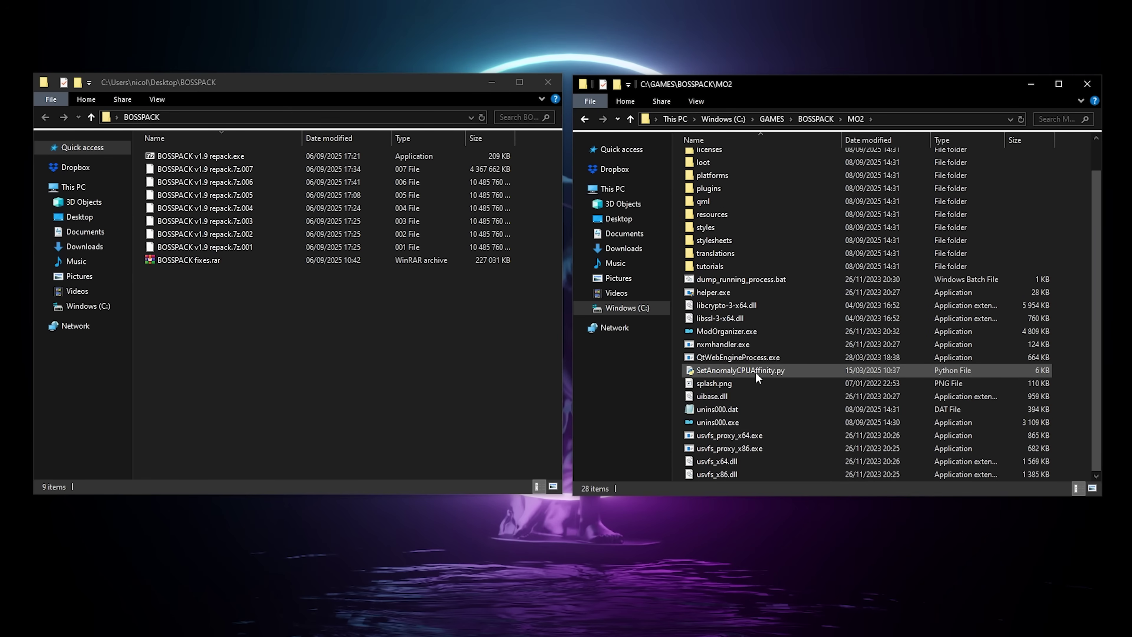
drag(745, 370, 766, 193)
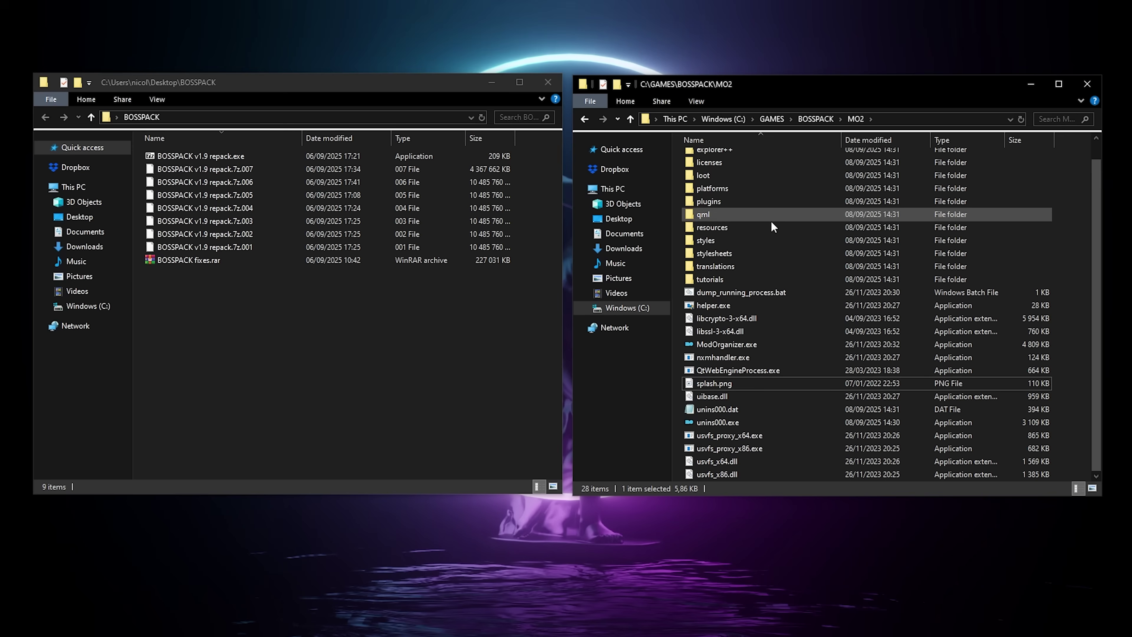
click(585, 118)
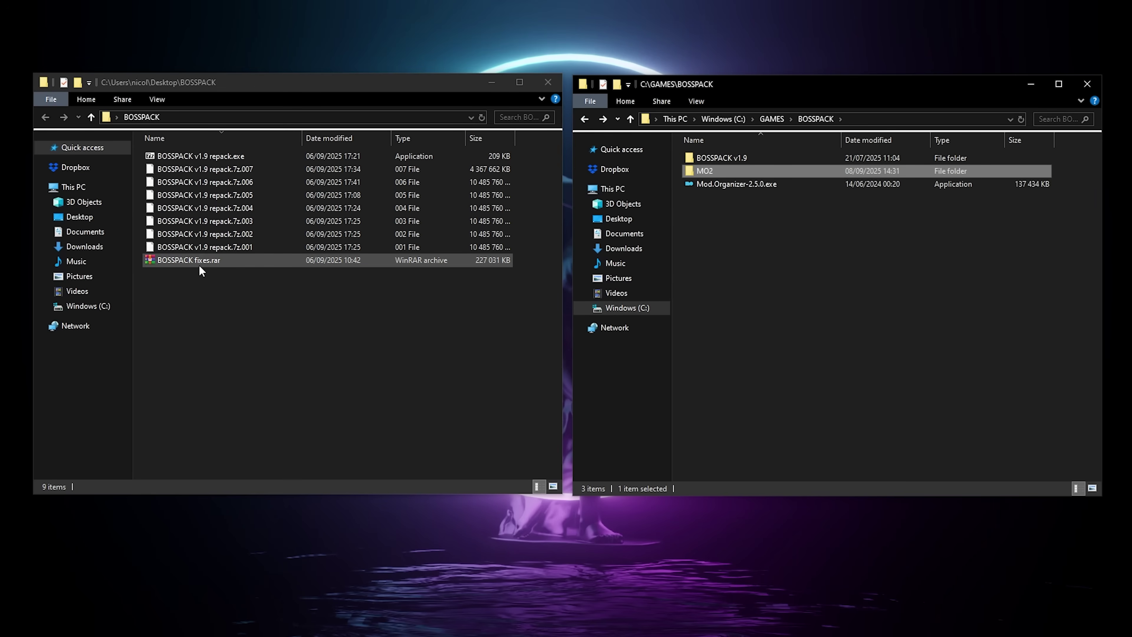
Step: Extract BOSSPACK fixes.rar into its own BOSSPACK fixes folder with 7-Zip
right_click(185, 261)
mouse_move(240, 361)
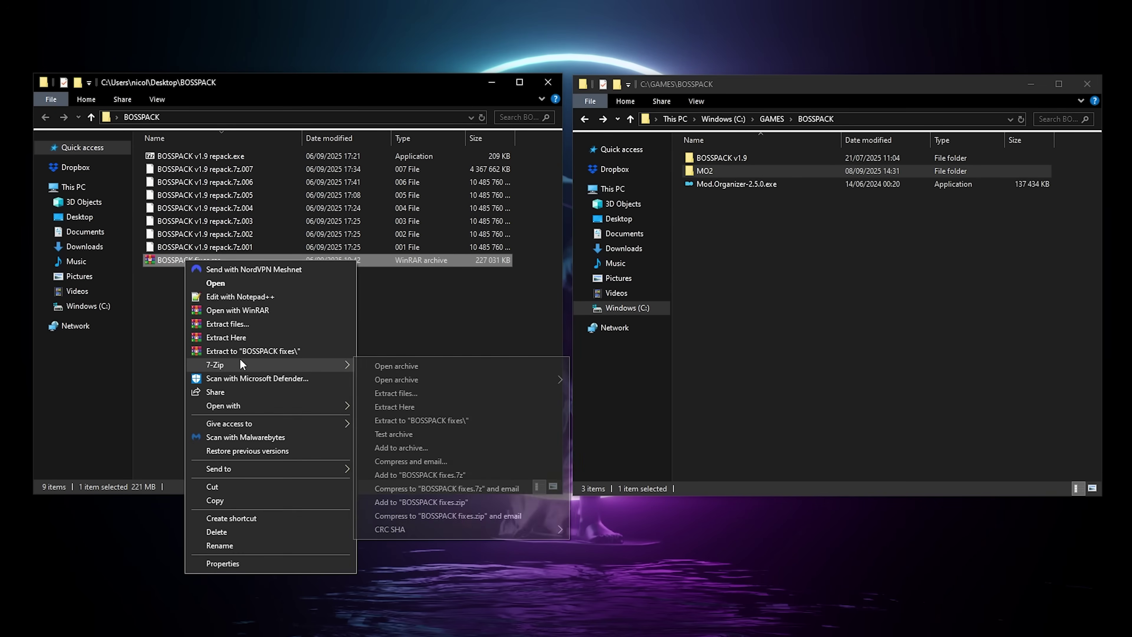
click(461, 420)
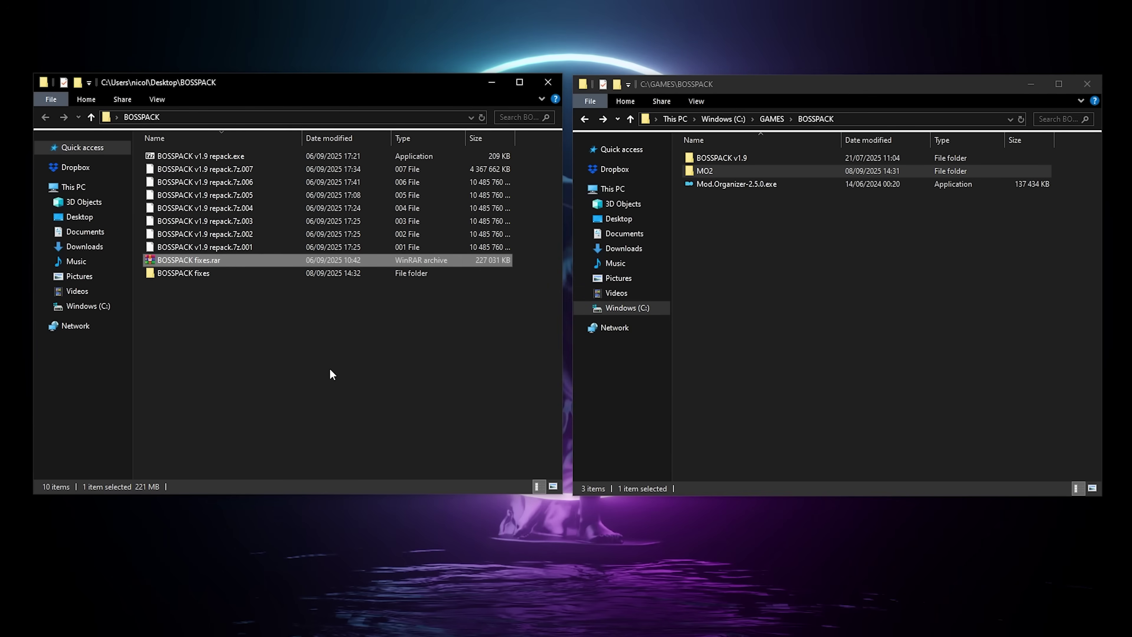
Step: Move everything inside the BOSSPACK fixes folder into C:\GAMES\BOSSPACK\BOSSPACK v1.9, overwriting existing files, and close the source window
click(200, 271)
double_click(200, 272)
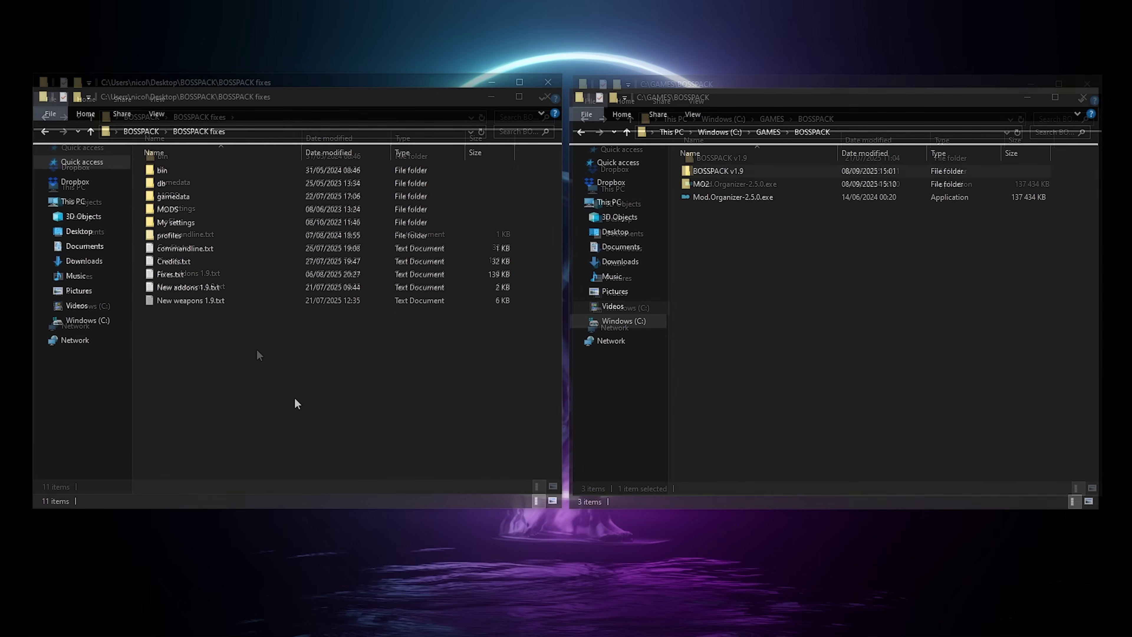
drag(288, 357, 741, 175)
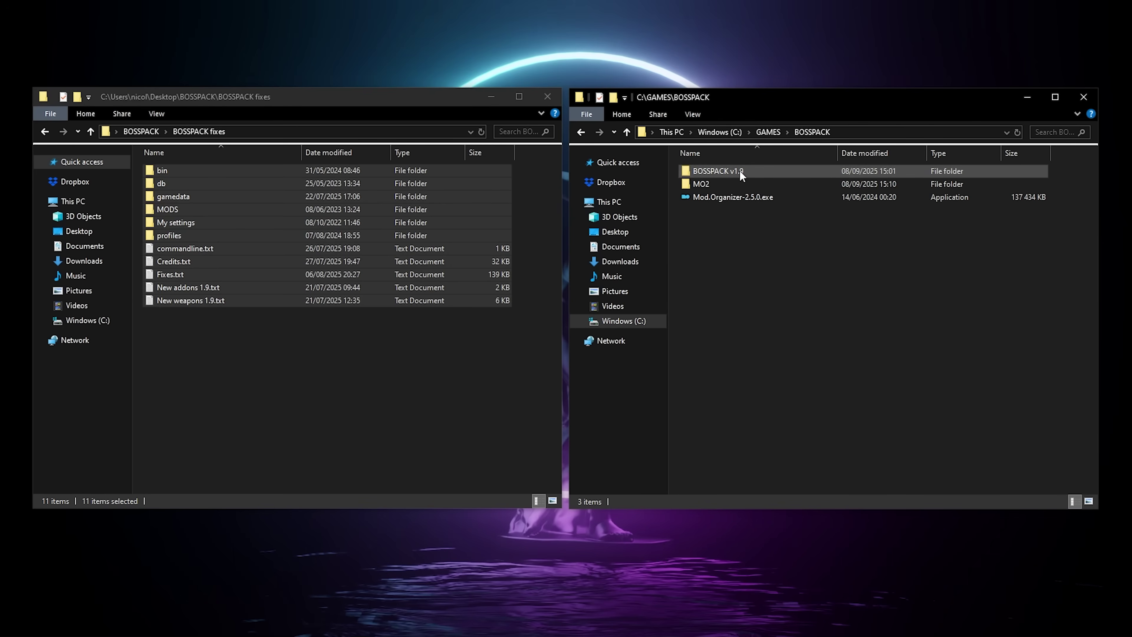
click(566, 221)
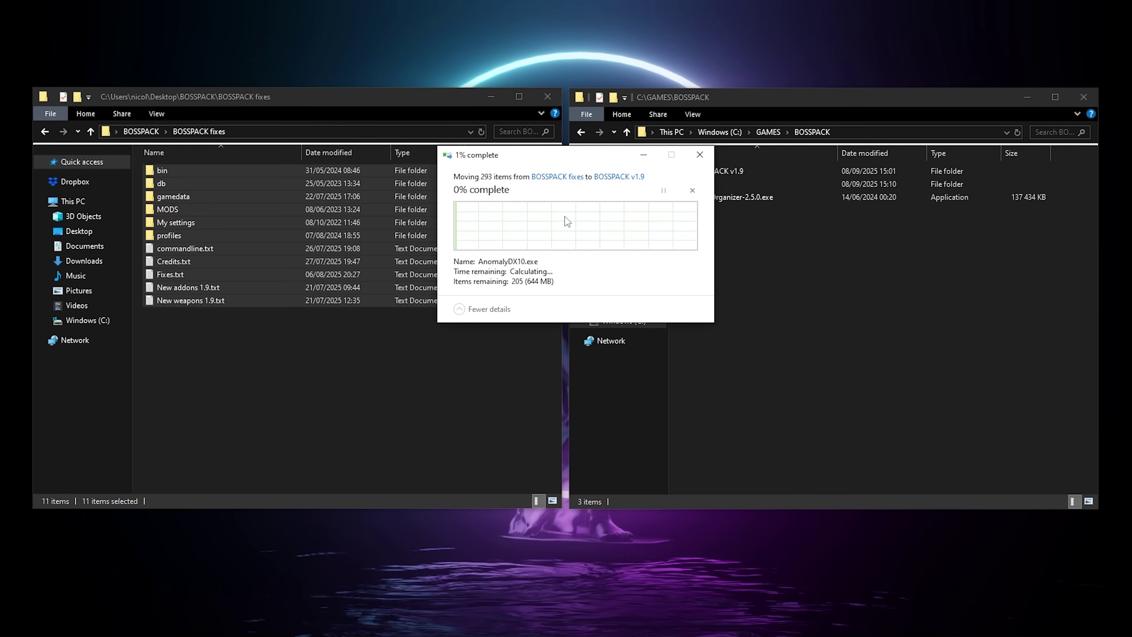
click(45, 131)
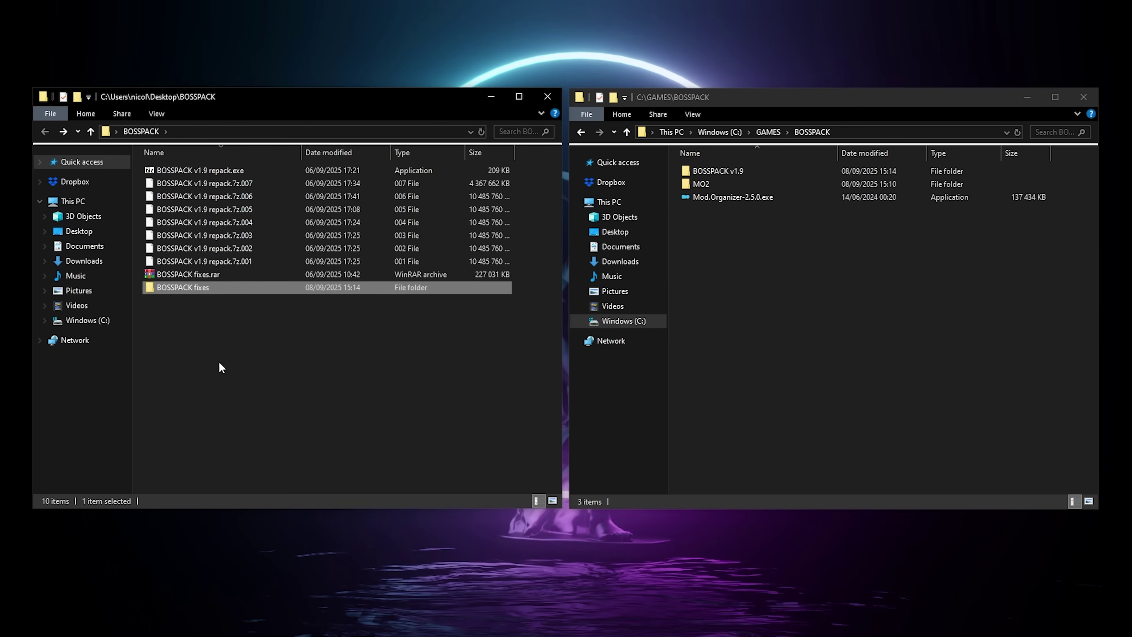
click(547, 96)
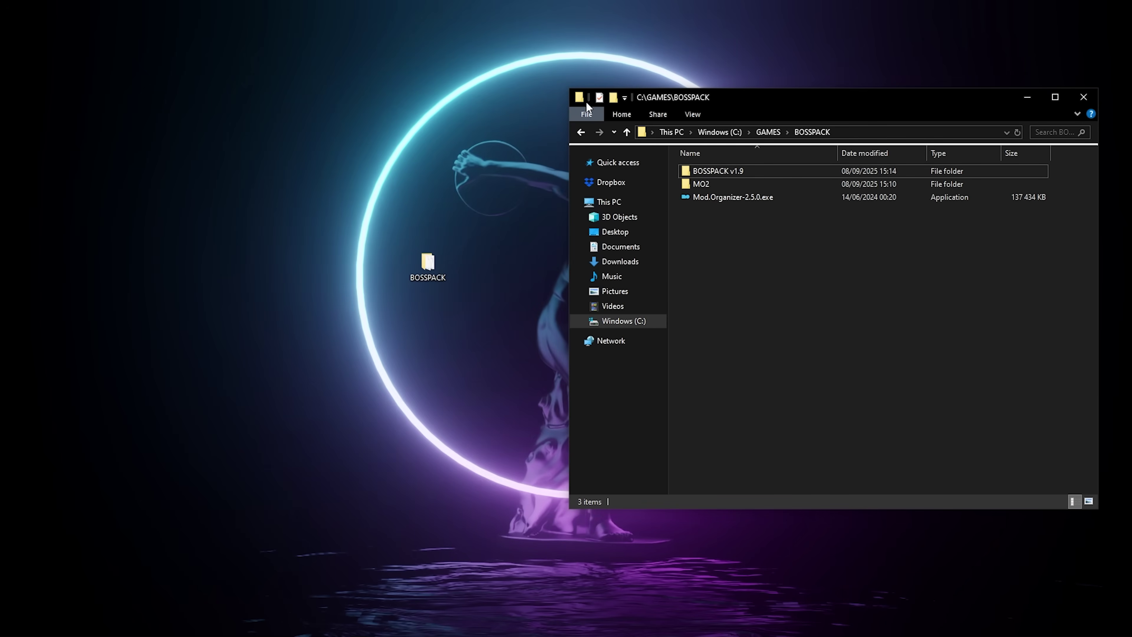
Step: Launch ModOrganizer.exe from the MO2 folder and choose to create a portable instance
drag(801, 98, 538, 130)
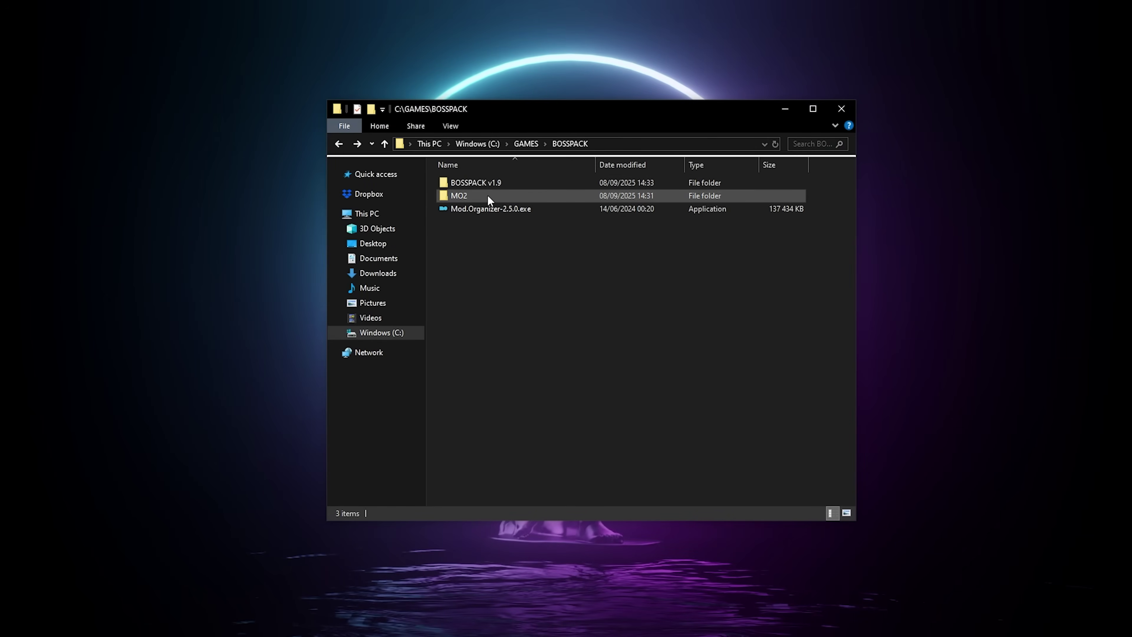
double_click(487, 195)
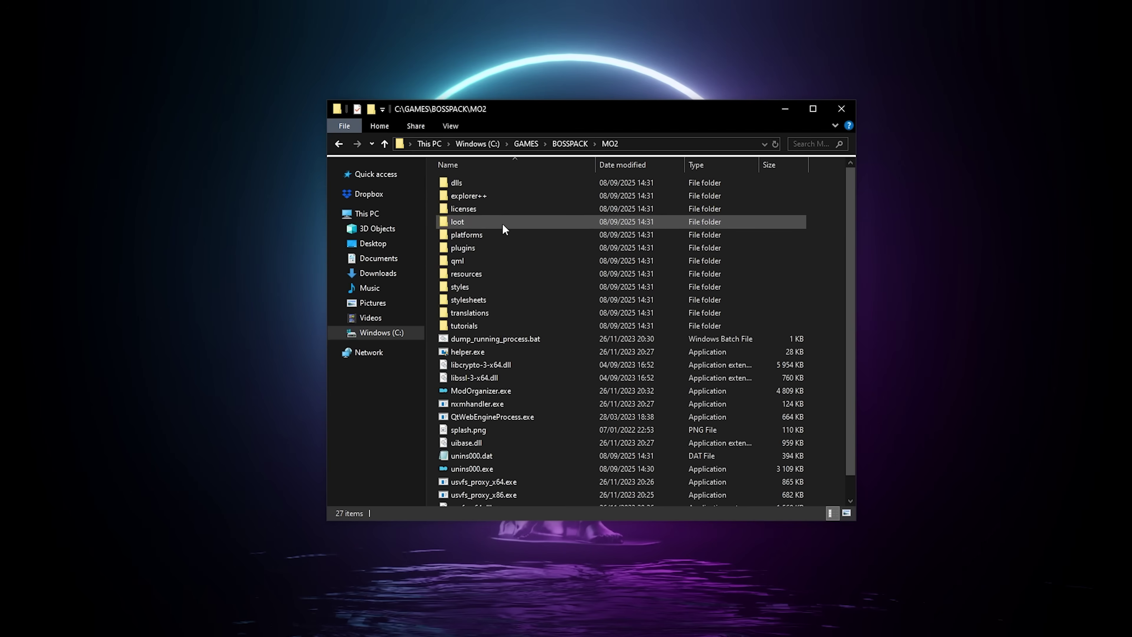
double_click(535, 391)
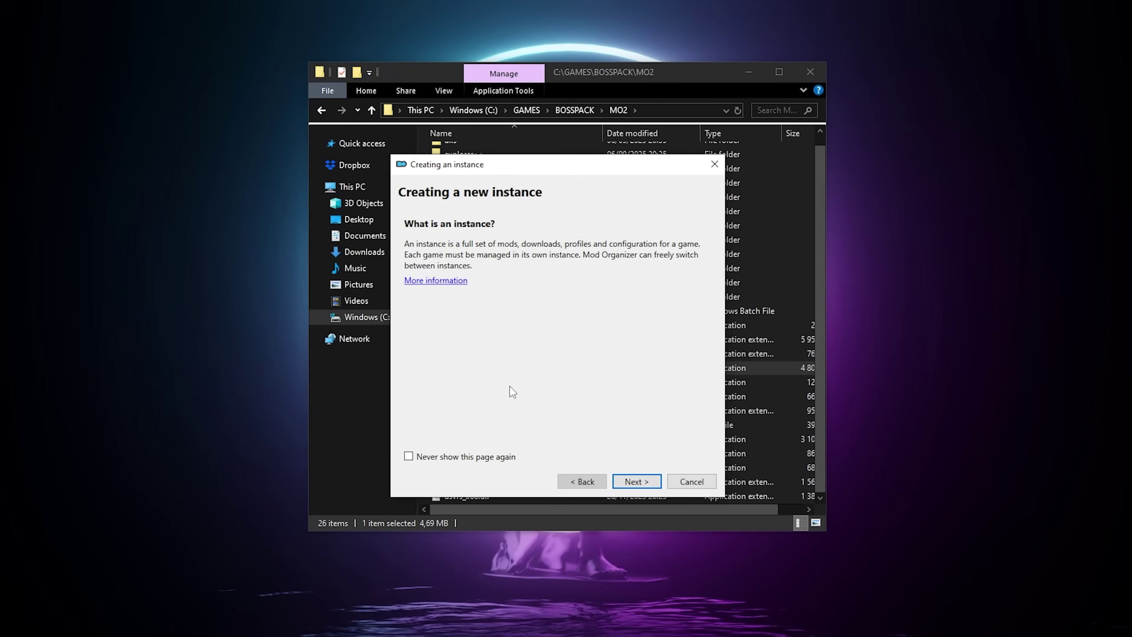
click(636, 481)
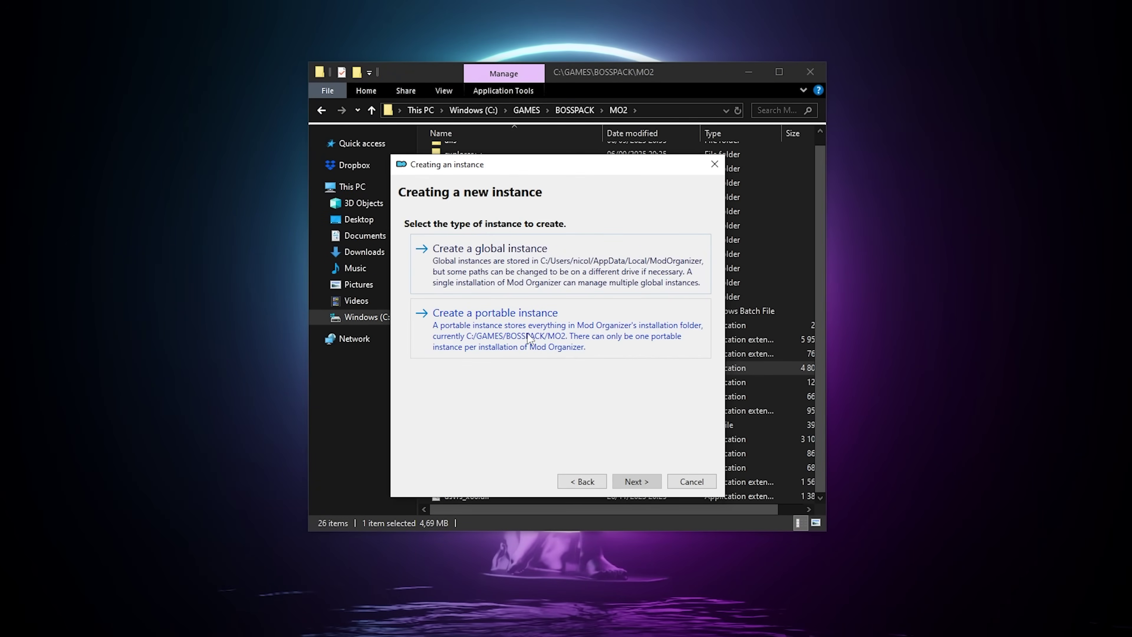
click(506, 332)
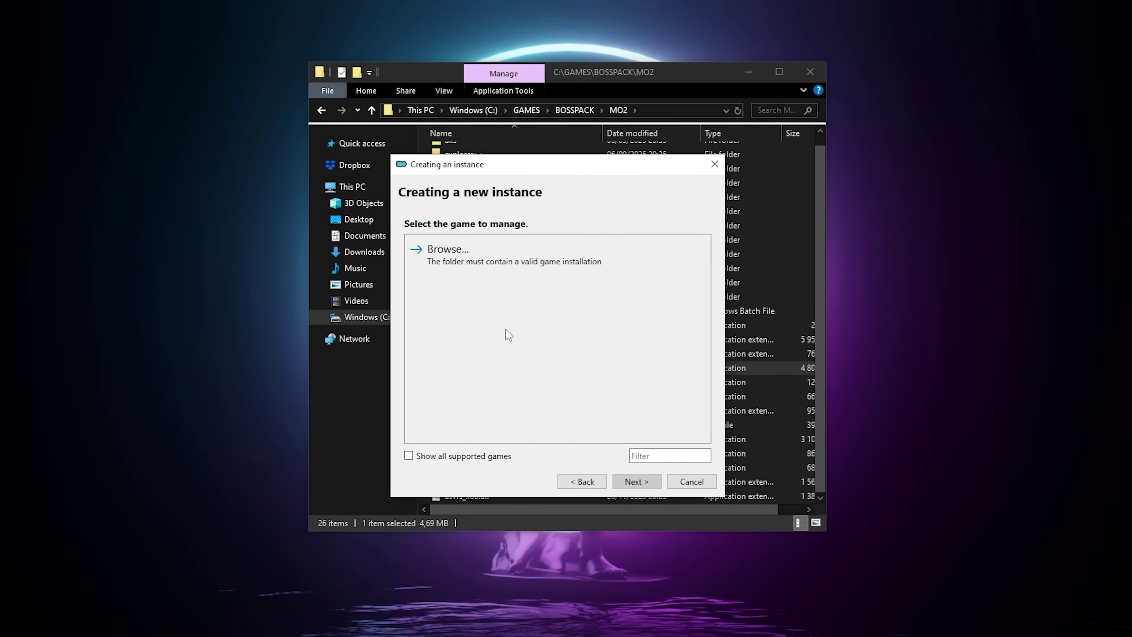
Step: Select C:\GAMES\BOSSPACK\BOSSPACK v1.9 as the game installation the instance manages
click(530, 260)
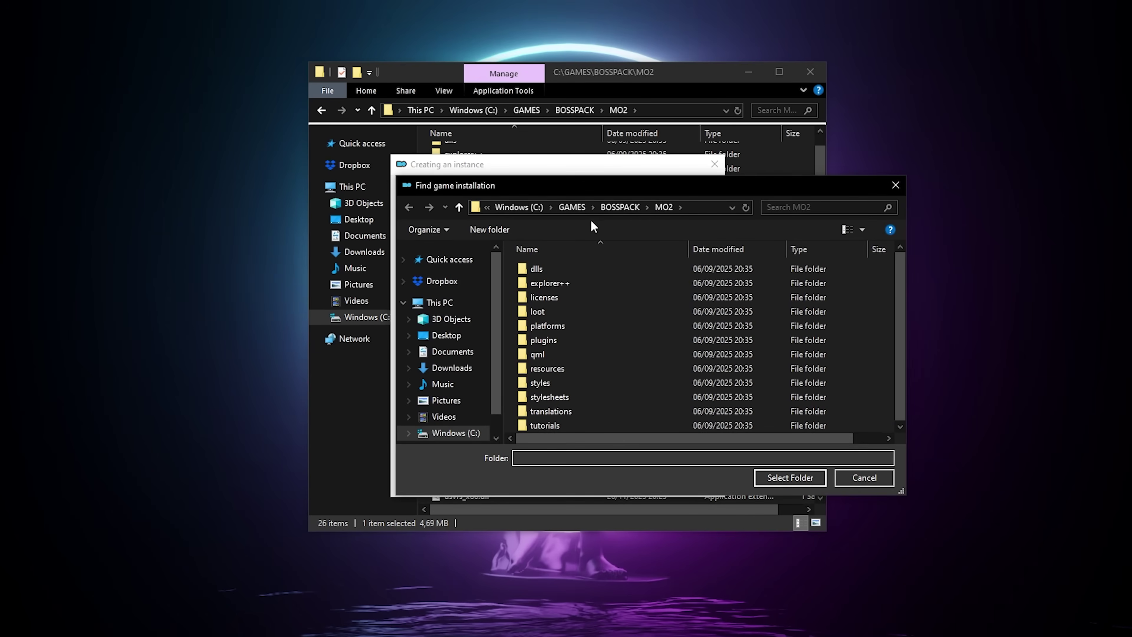
click(575, 210)
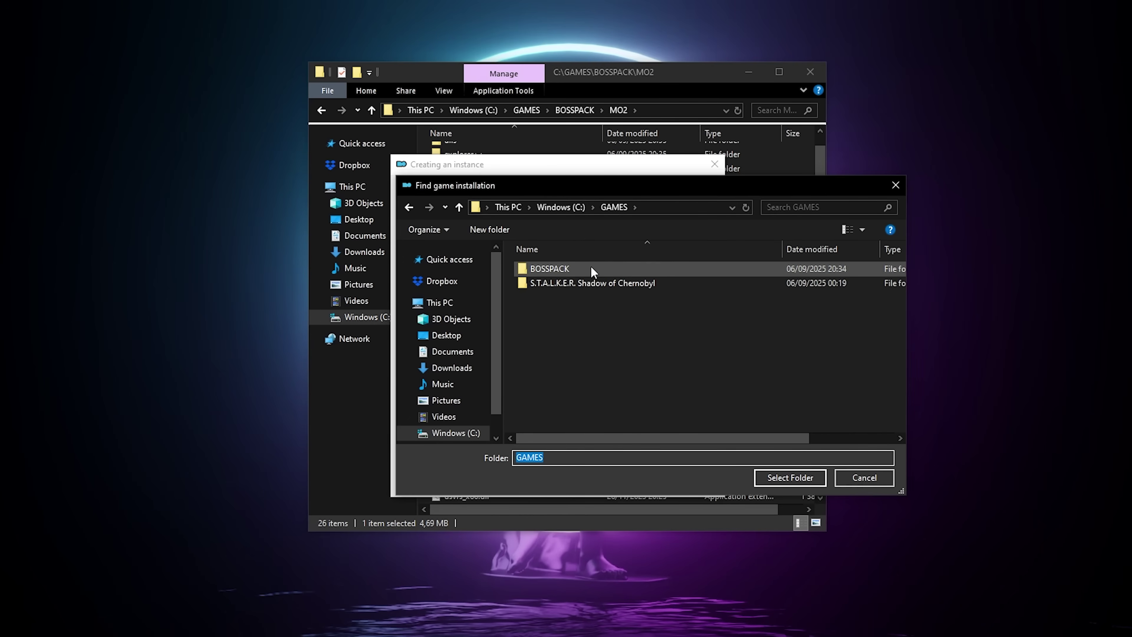
double_click(548, 267)
click(582, 269)
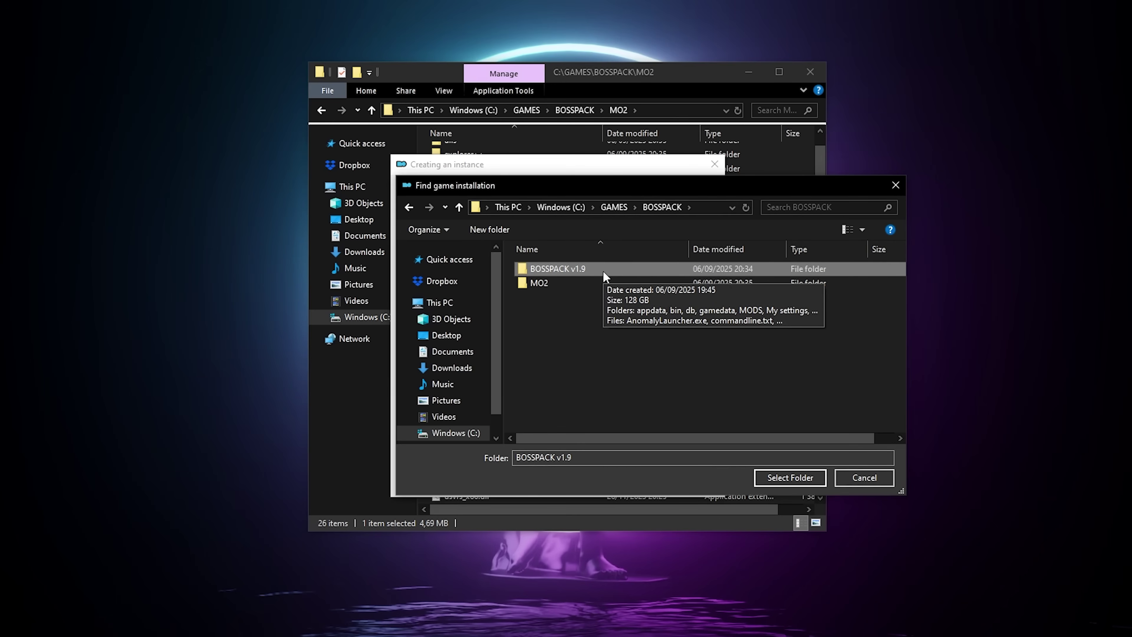
click(786, 477)
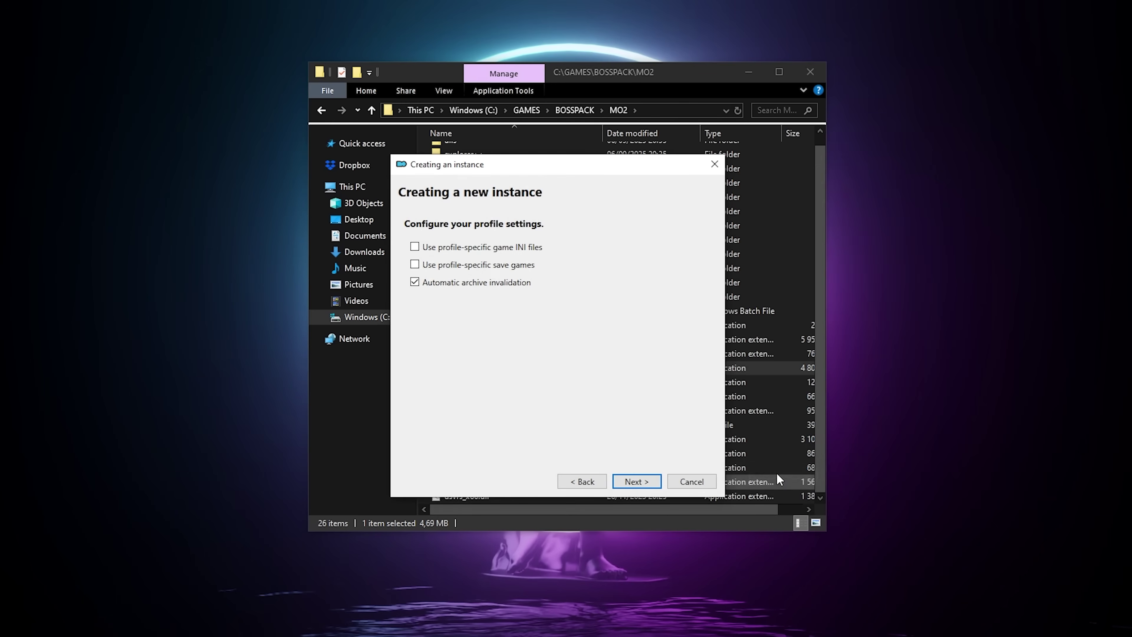
Step: Keep the default profile settings, set the instance's data location to C:\GAMES\BOSSPACK\MO2, and finish creating the instance
click(636, 480)
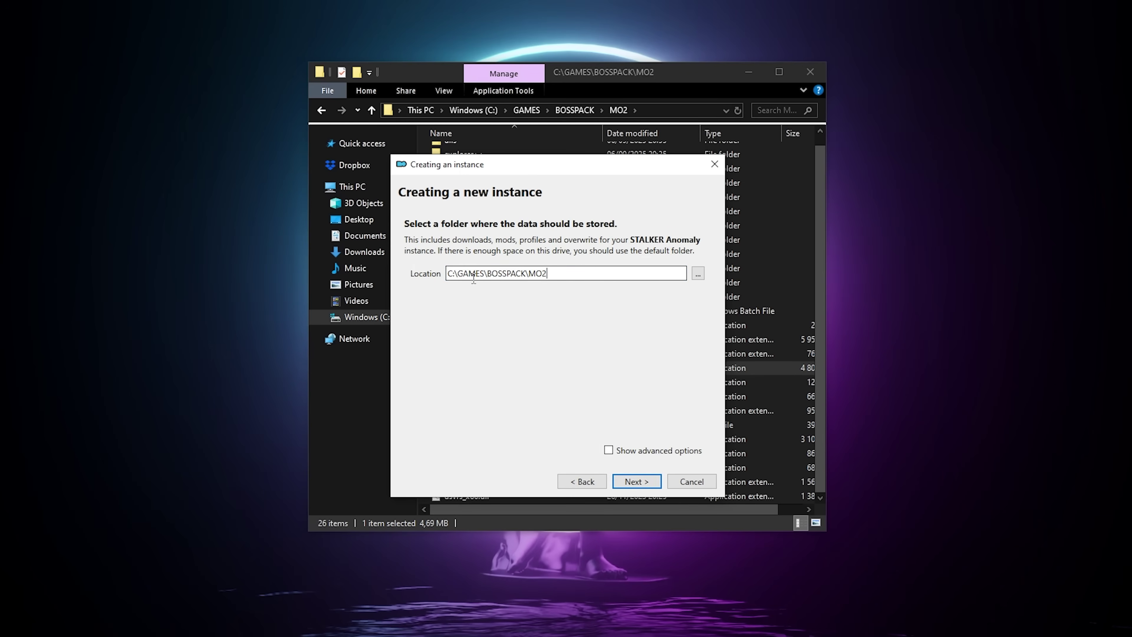
click(698, 273)
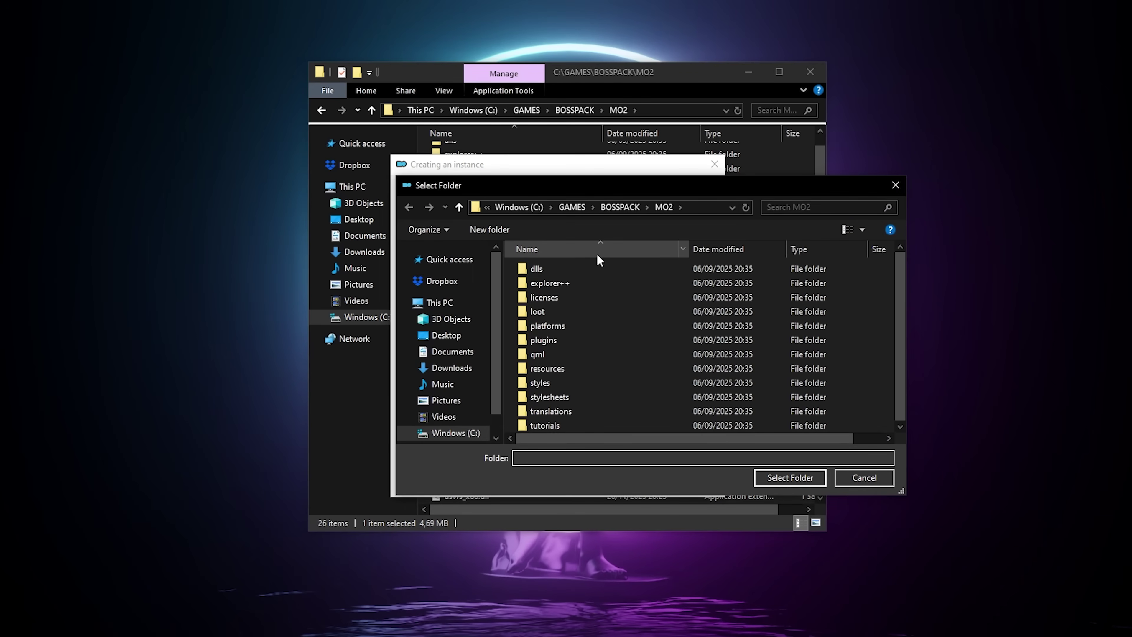
click(572, 207)
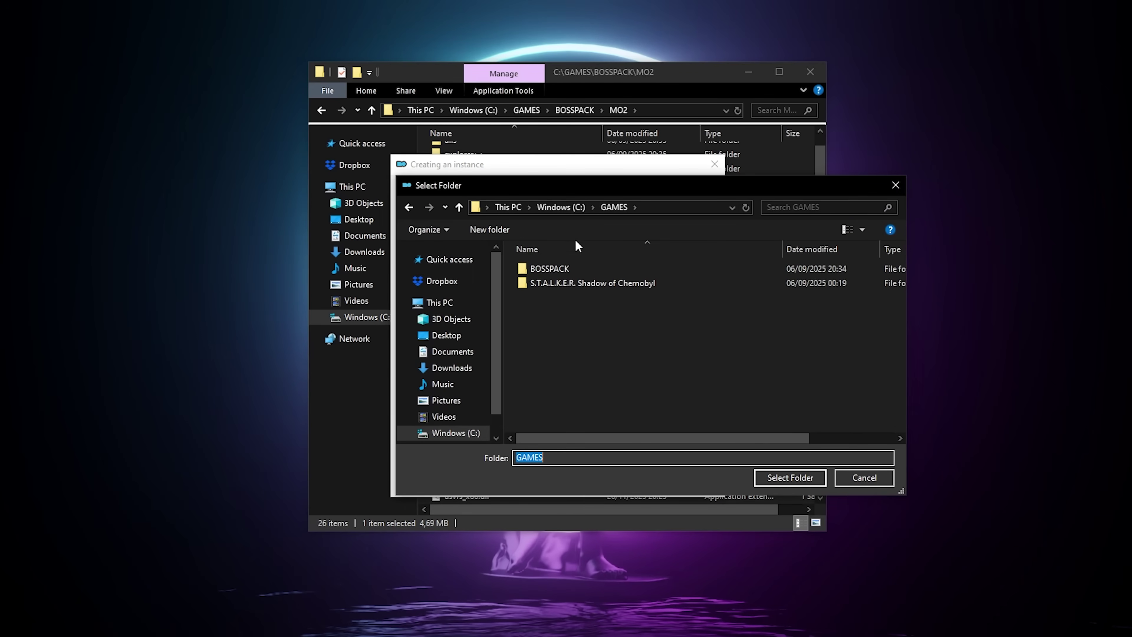
double_click(566, 268)
click(553, 286)
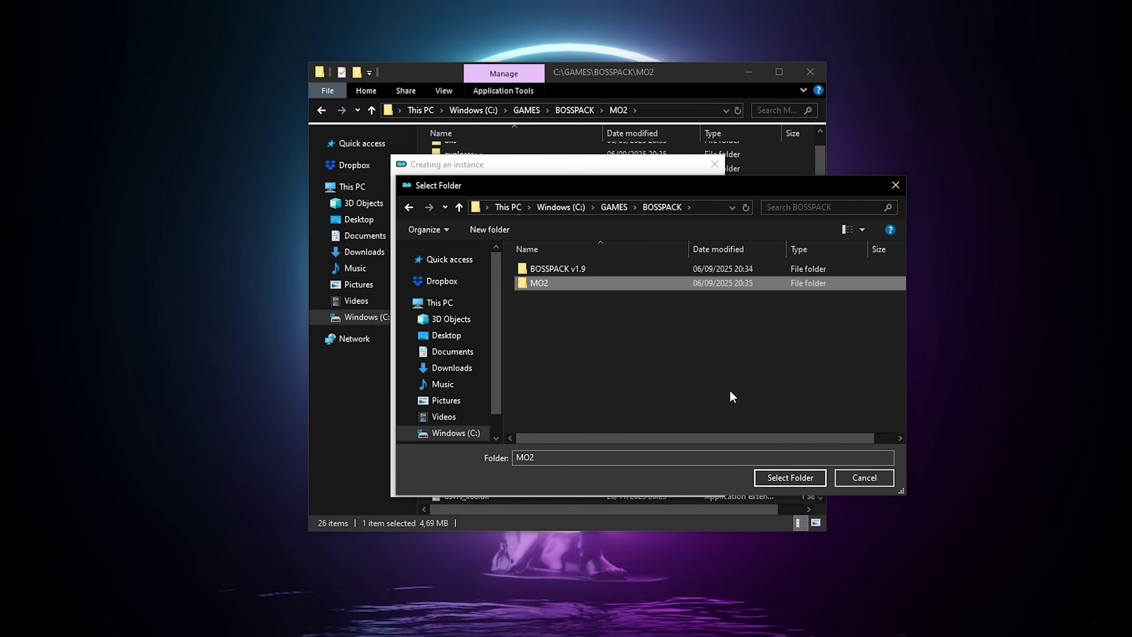
click(788, 477)
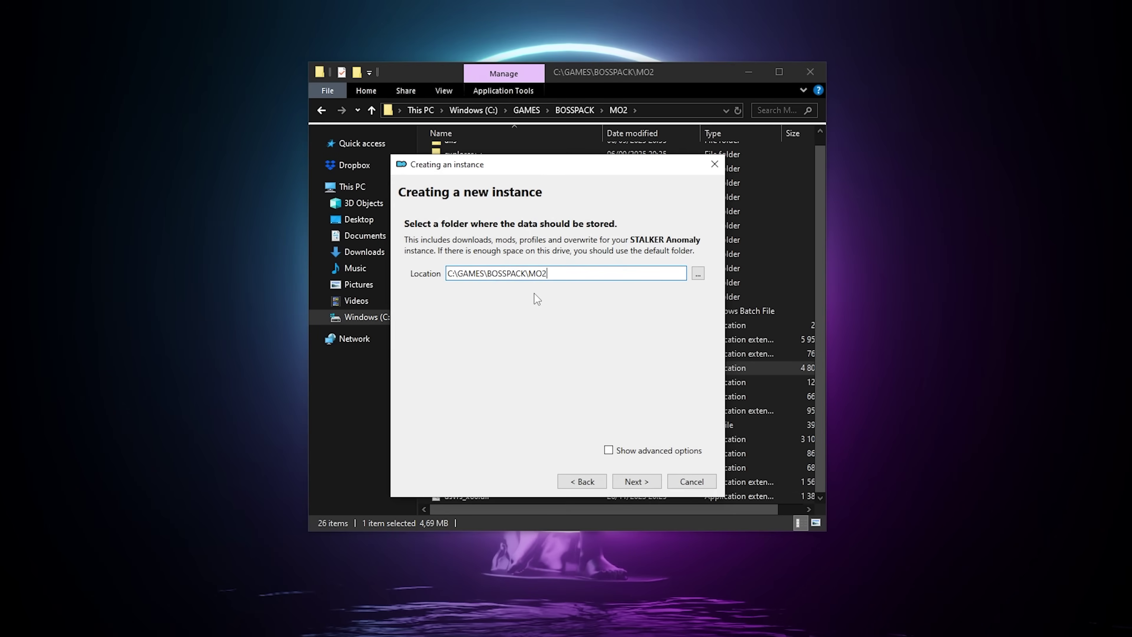
click(651, 481)
click(637, 481)
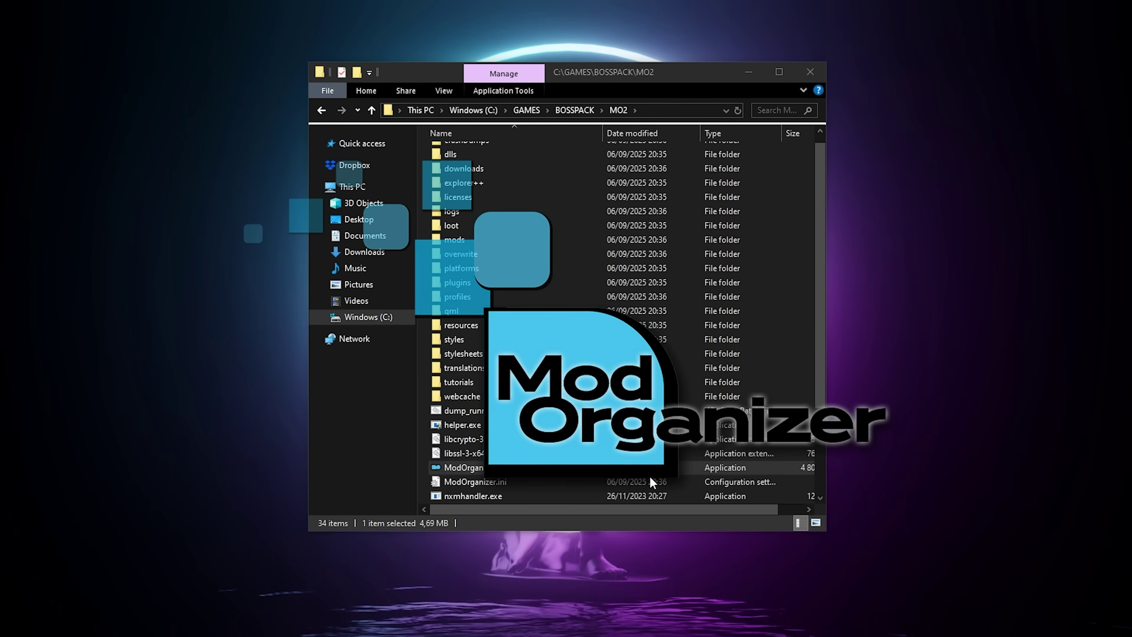
Step: Skip the default category setup, permanently decline associating Mod Organizer with nxm links, and close it
click(792, 380)
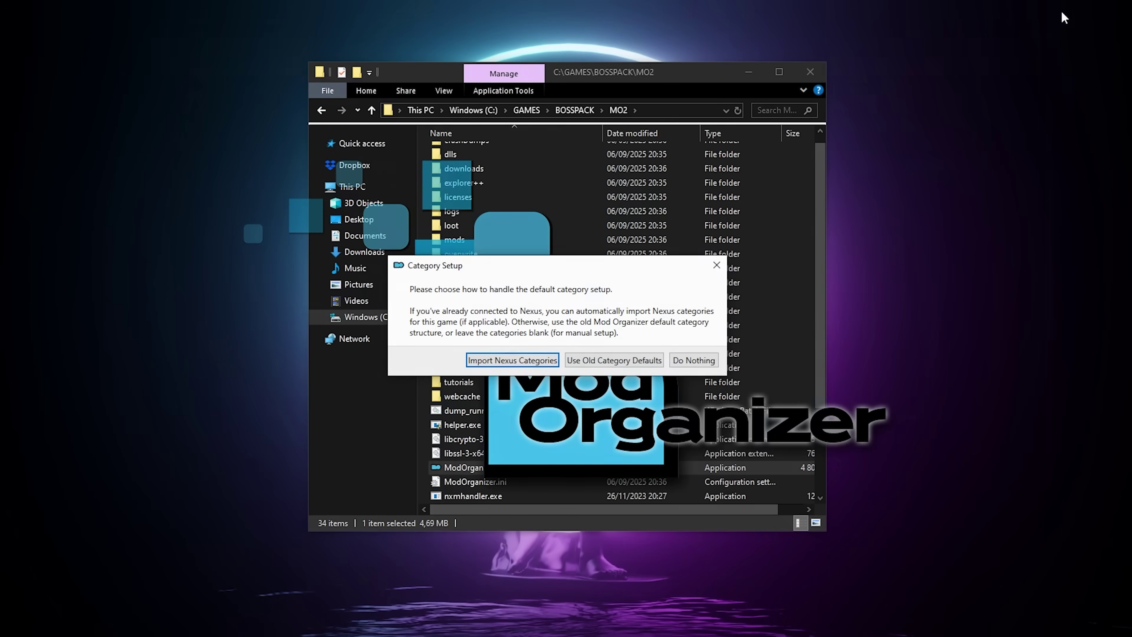
click(699, 364)
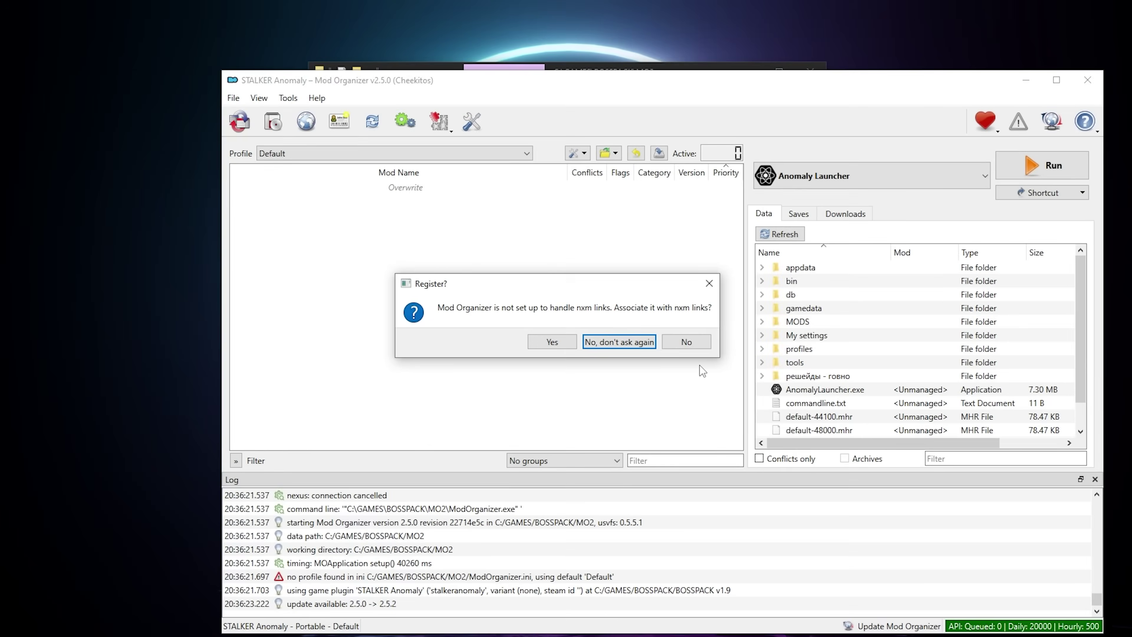
click(626, 342)
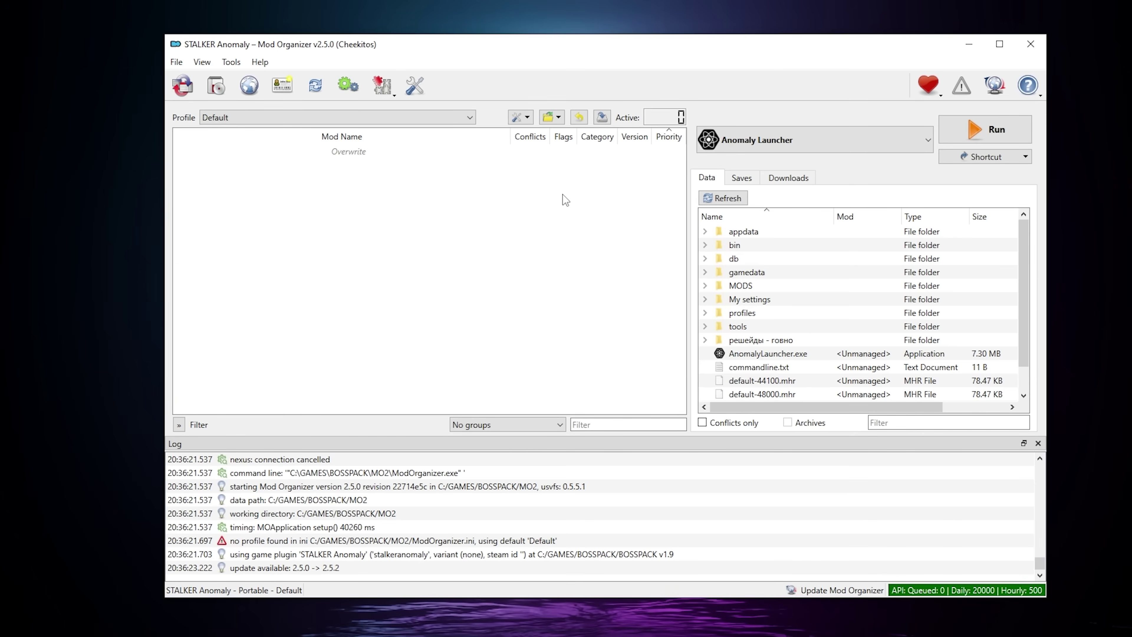
click(1031, 49)
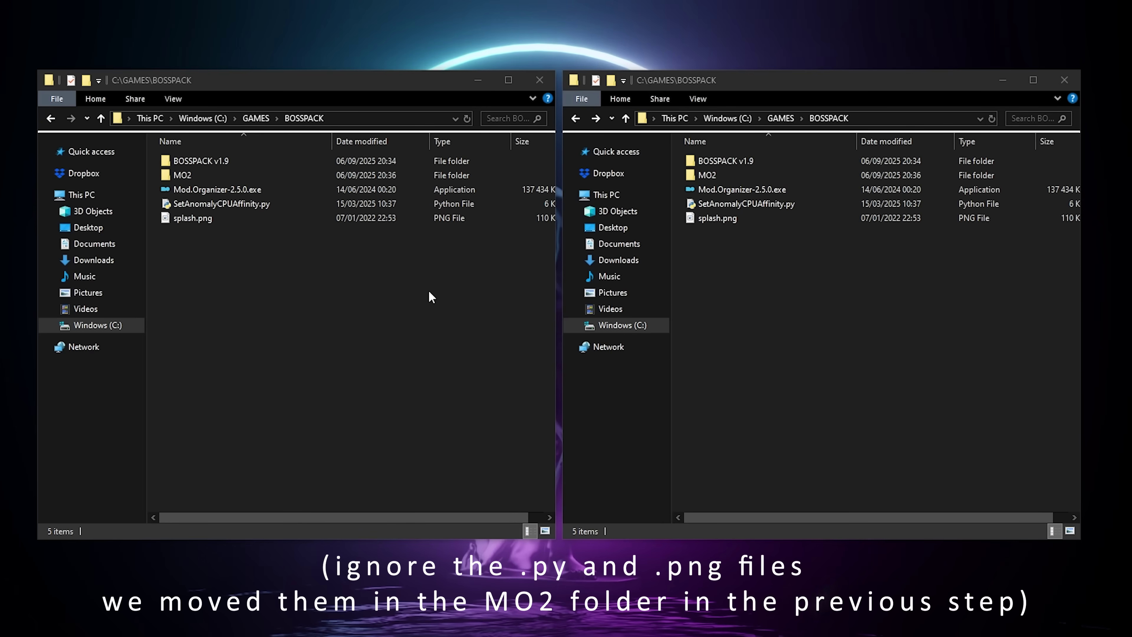
Step: Copy all six BOSSPACK profile folders from BOSSPACK v1.9\profiles into MO2\profiles
click(213, 159)
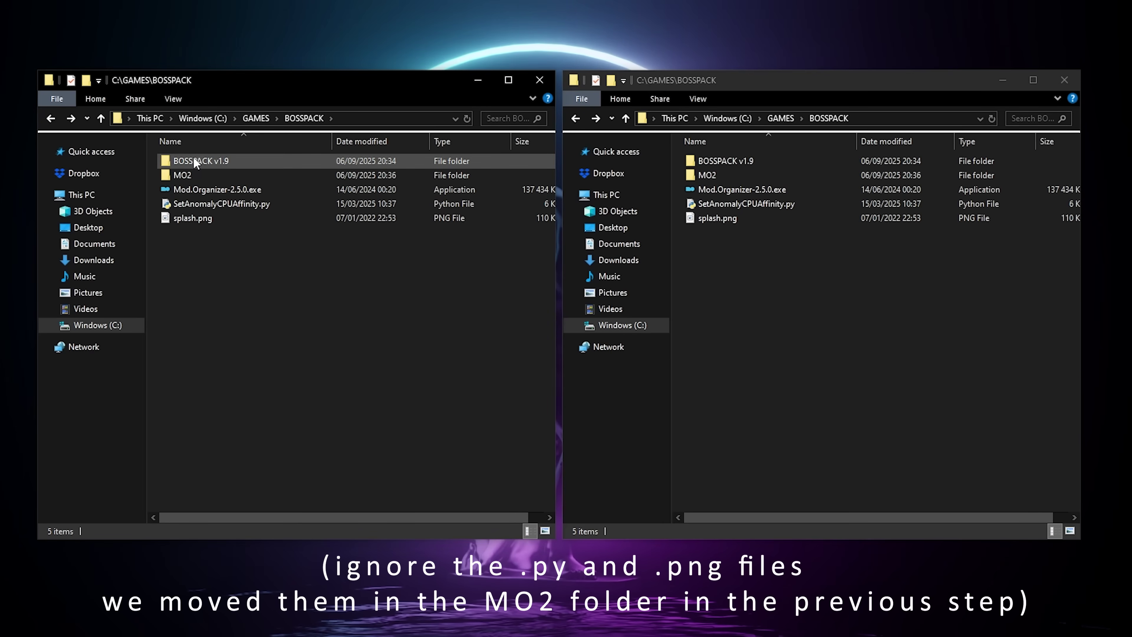
double_click(213, 160)
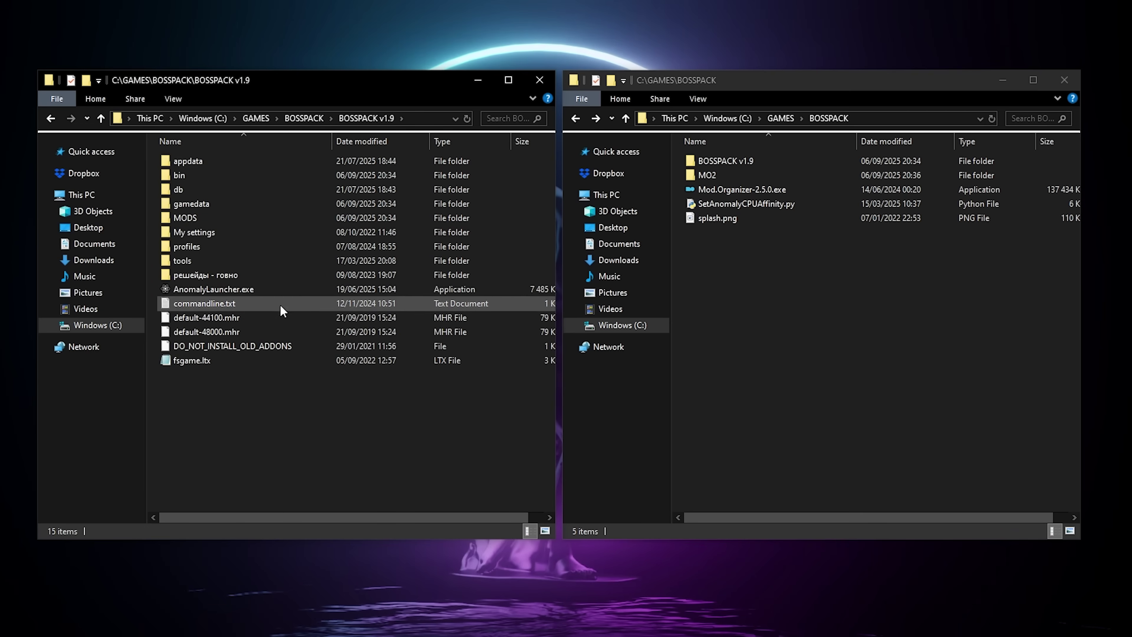
double_click(201, 249)
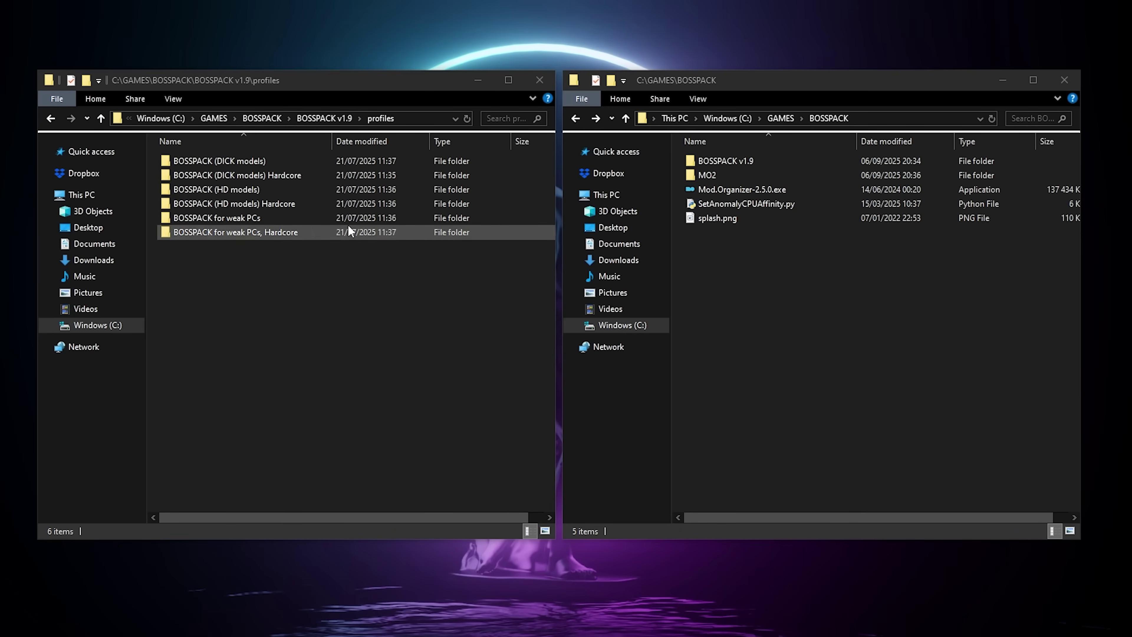
click(714, 178)
double_click(714, 177)
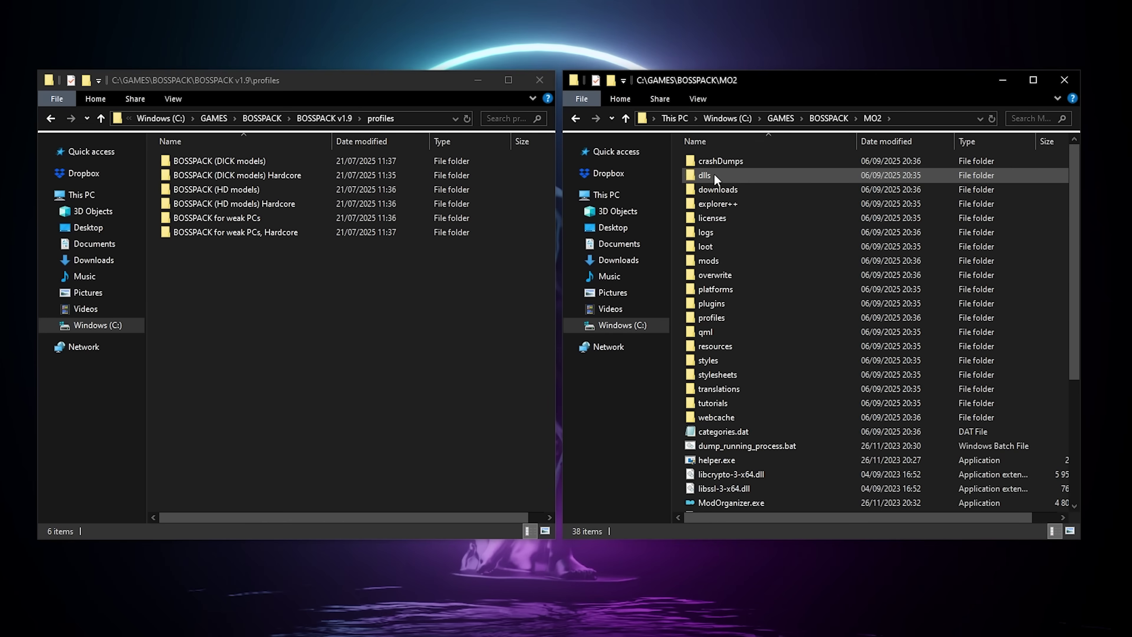
double_click(713, 317)
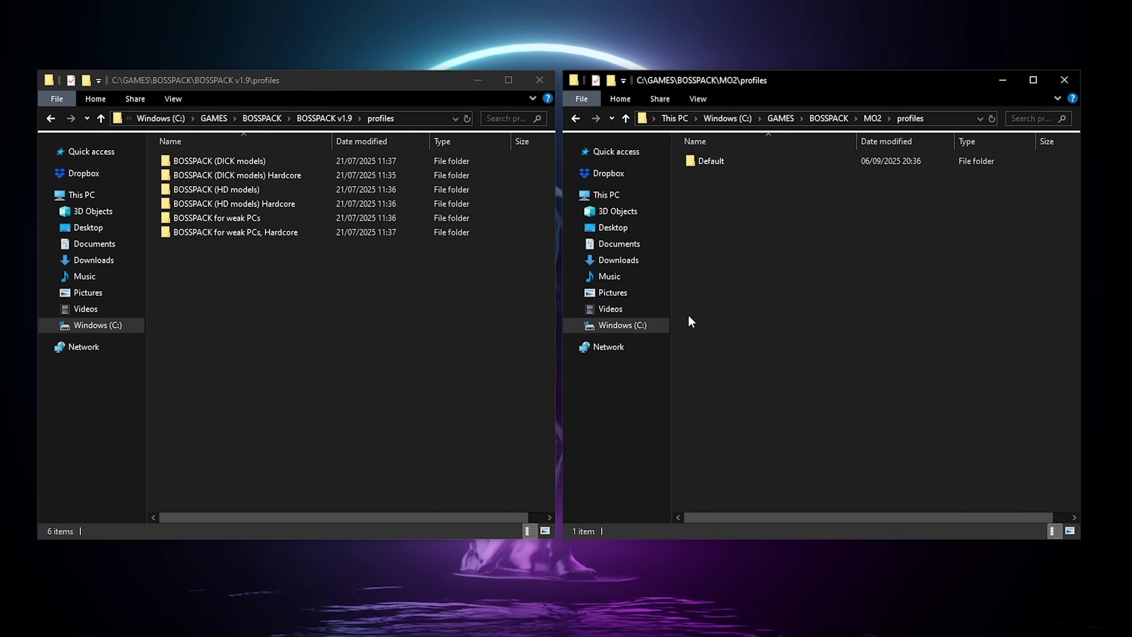
drag(317, 263, 203, 163)
right_click(215, 164)
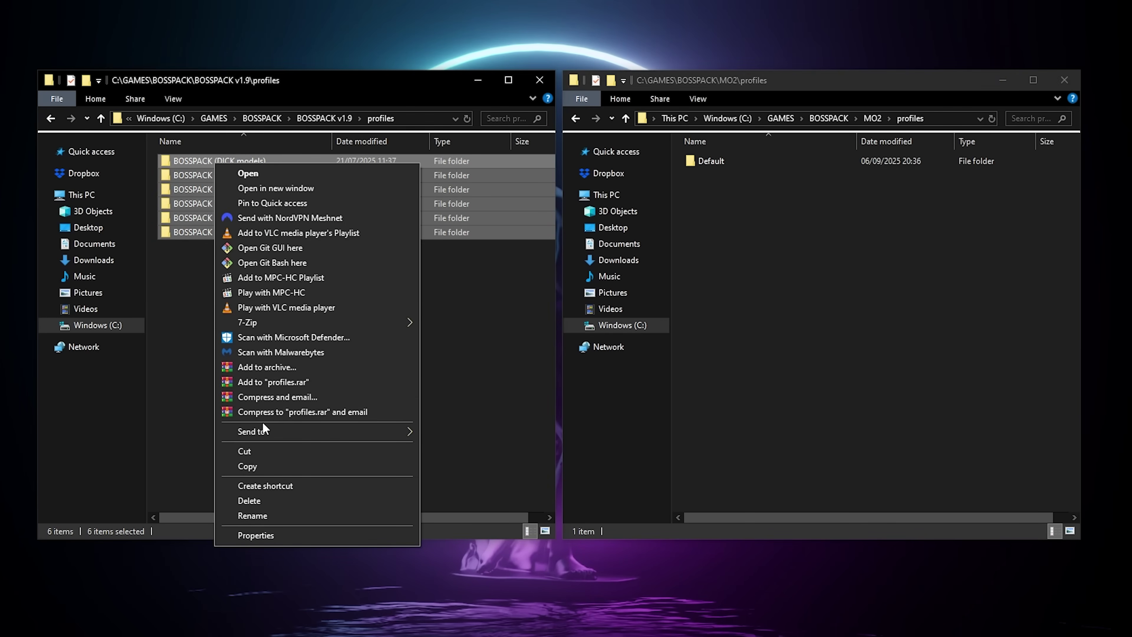
click(247, 466)
right_click(779, 228)
click(825, 322)
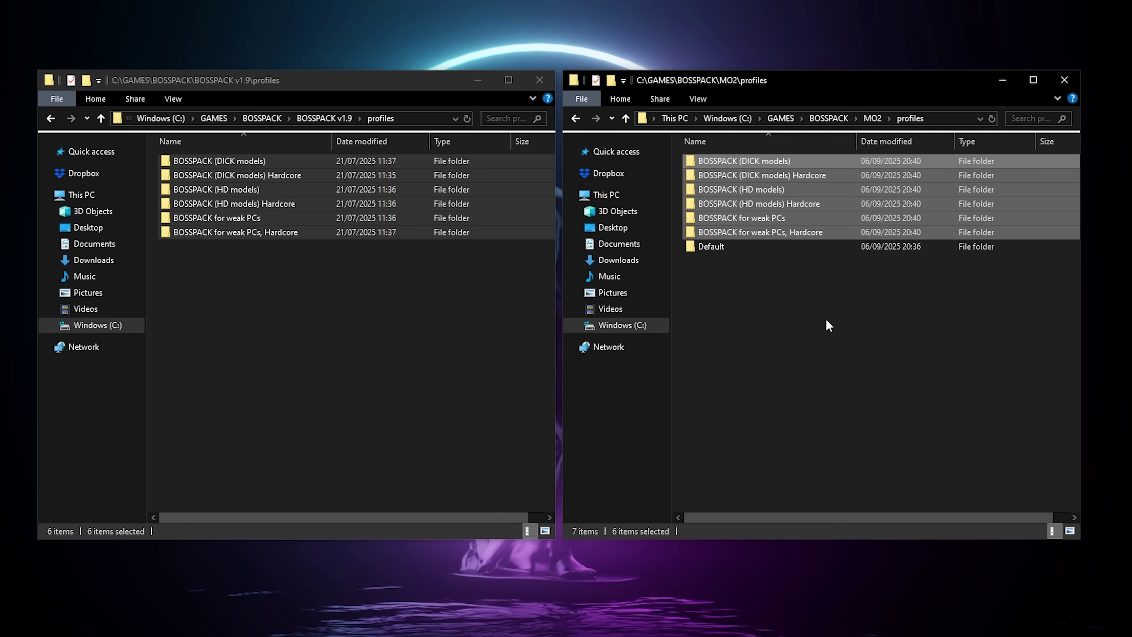
Step: Return to the MO2 folder and launch ModOrganizer.exe again
click(576, 119)
scroll(798, 369, down, 2)
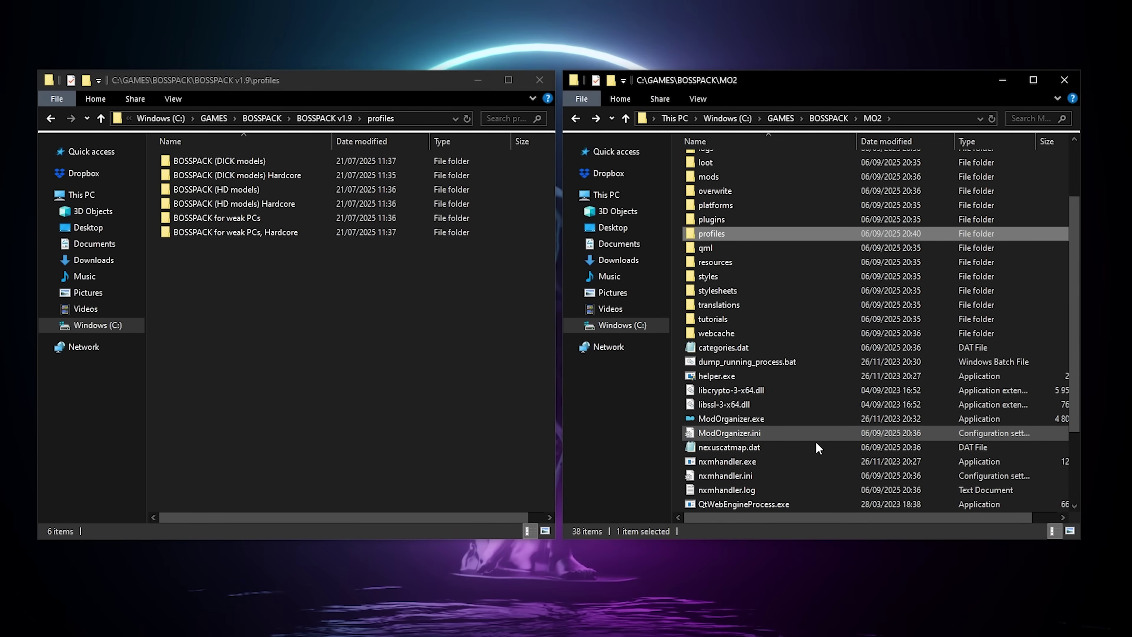
double_click(747, 419)
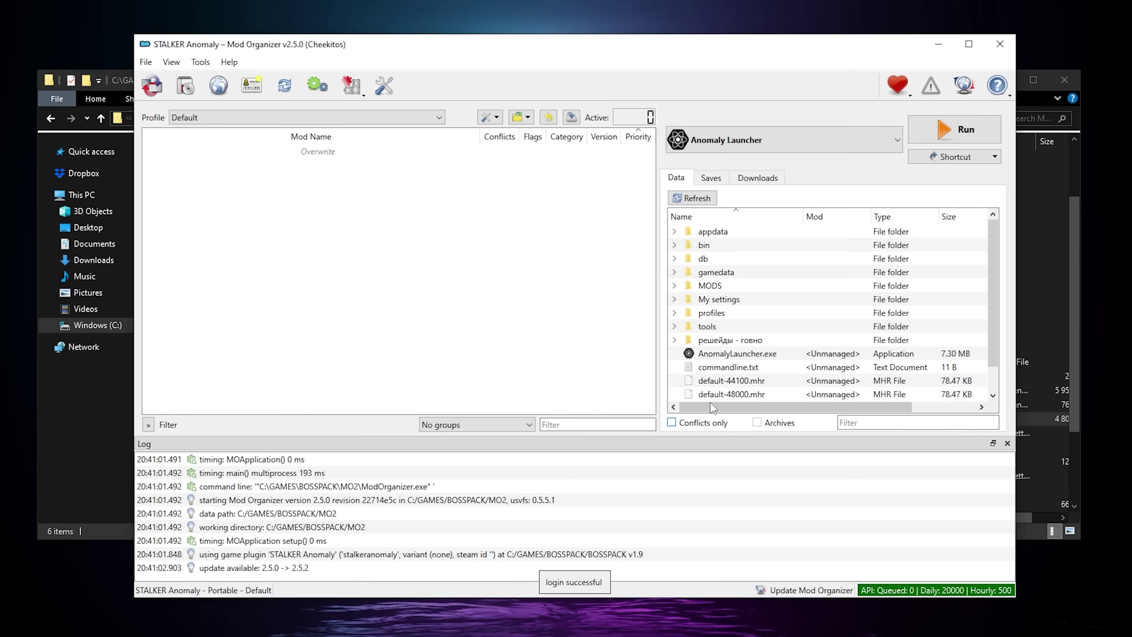
Step: Set the Mods path to C:/GAMES/BOSSPACK/BOSSPACK v1.9/MODS in Mod Organizer's settings and save the change
click(396, 90)
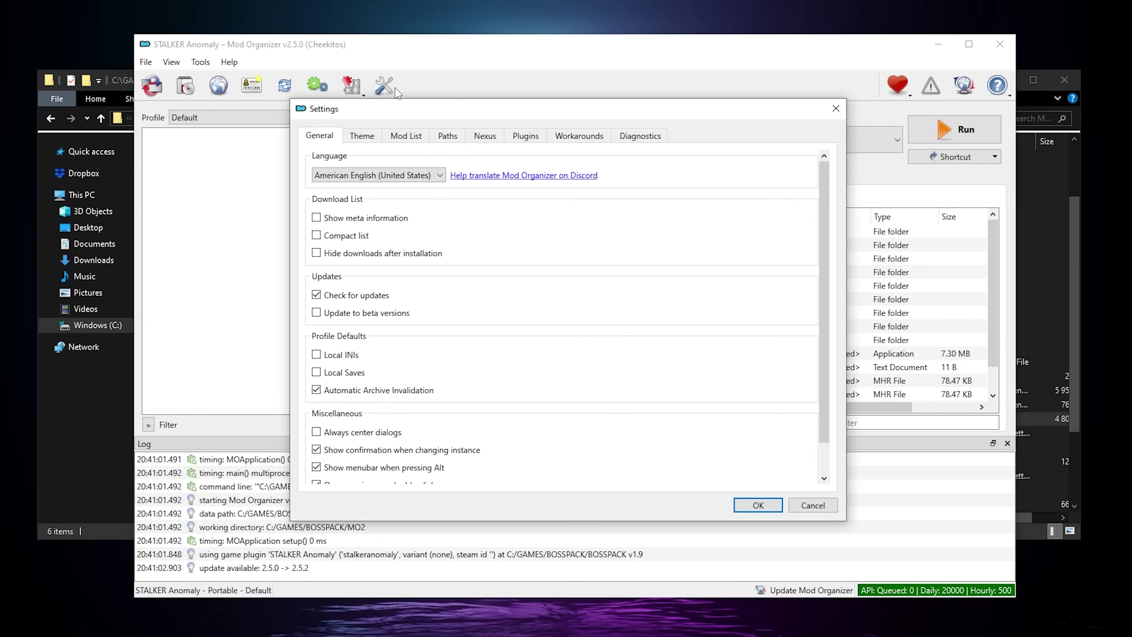
click(459, 139)
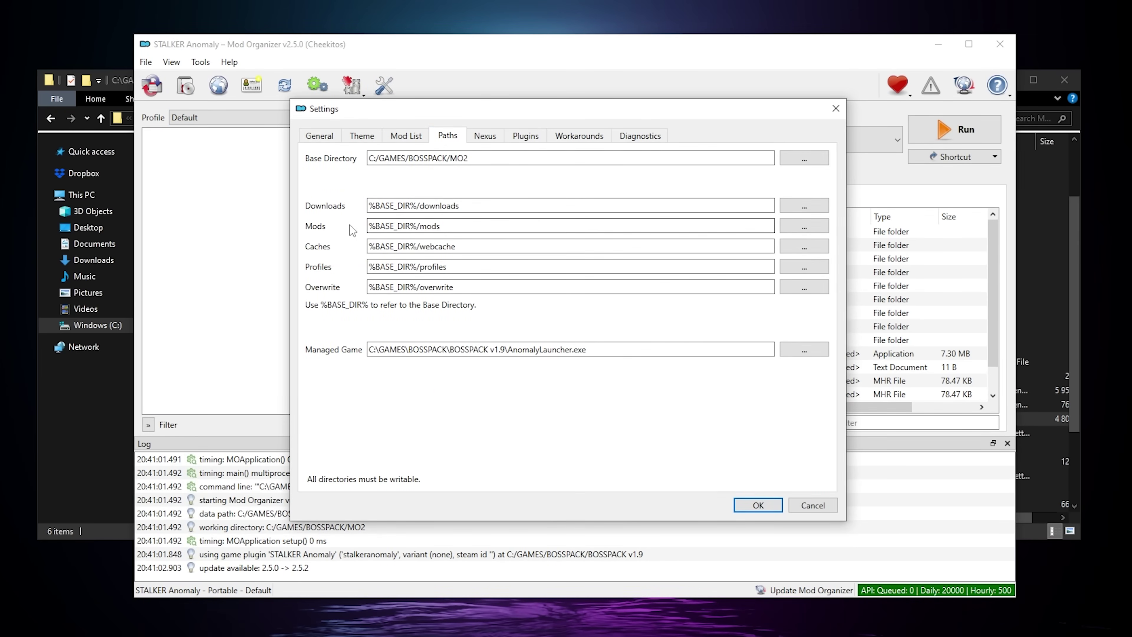
click(805, 225)
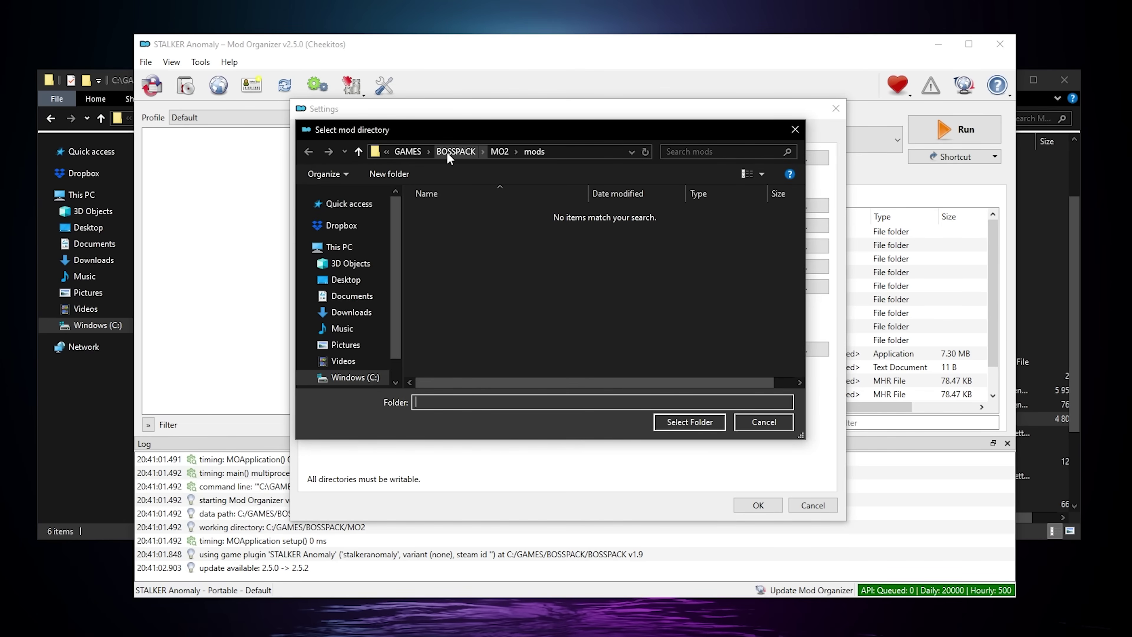
click(459, 151)
double_click(450, 215)
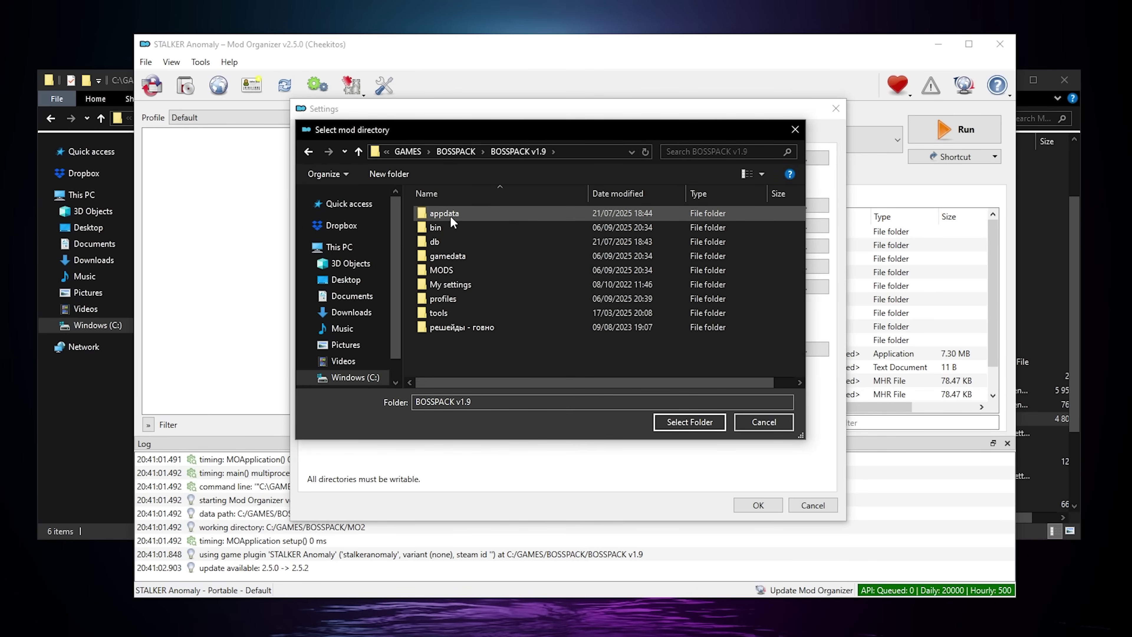
click(442, 270)
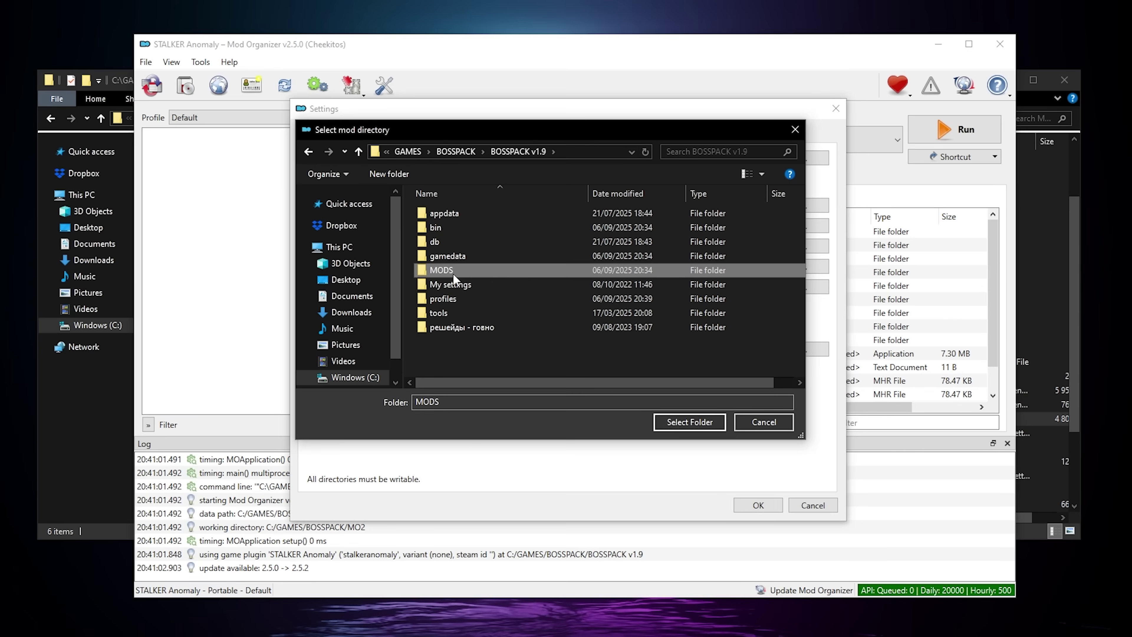
click(712, 421)
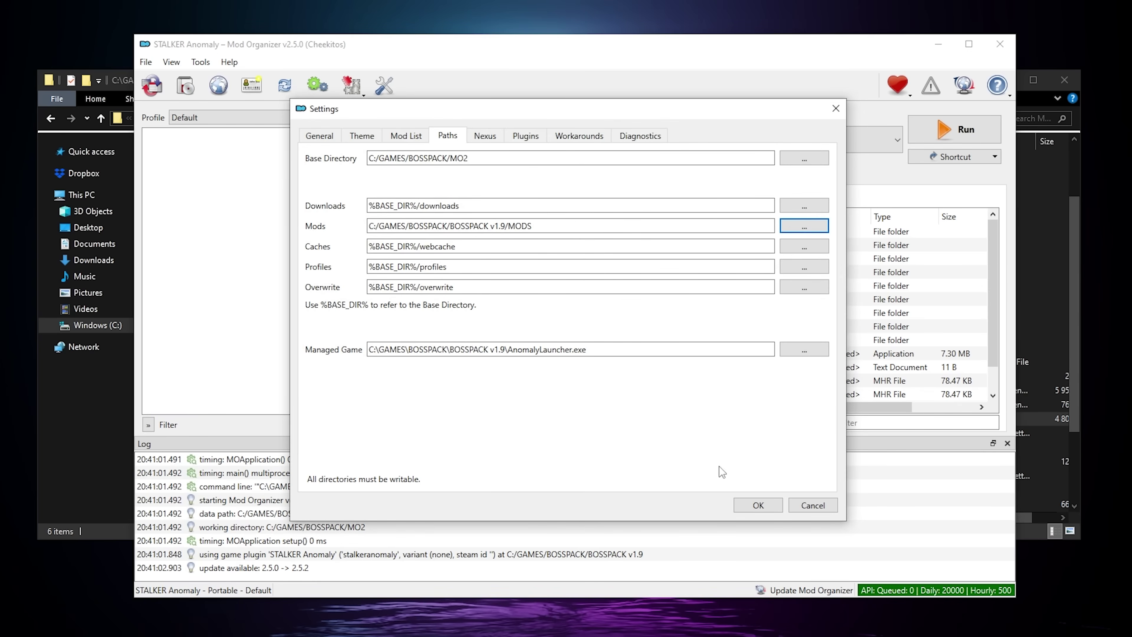
click(761, 503)
click(644, 338)
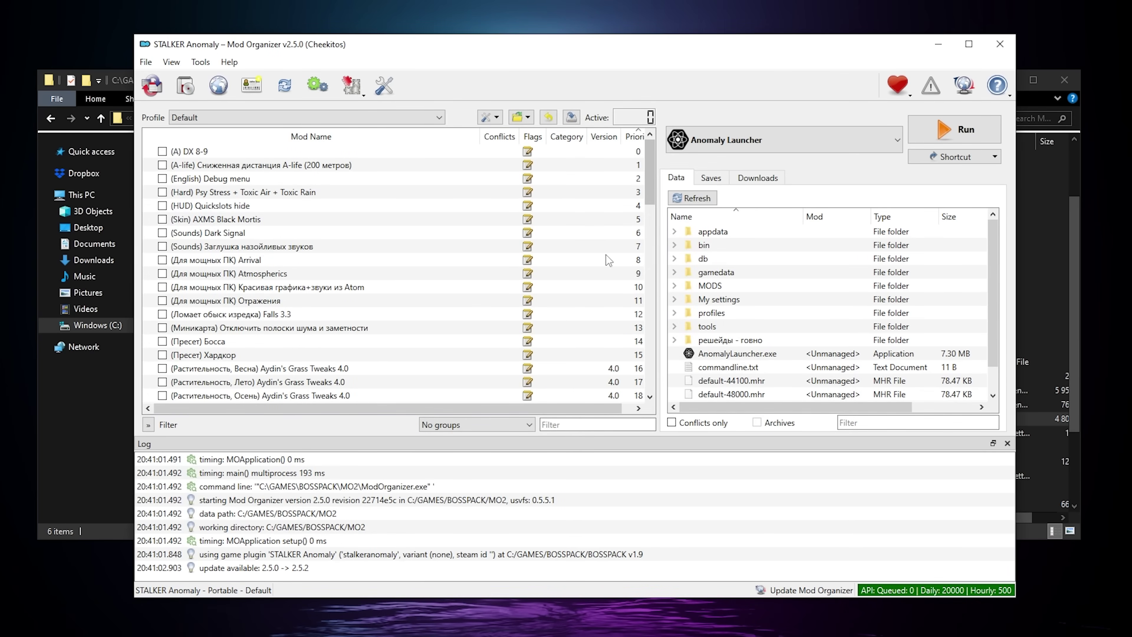
Step: Switch to the BOSSPACK (DICK models) profile and run the Anomaly Launcher executable
click(311, 119)
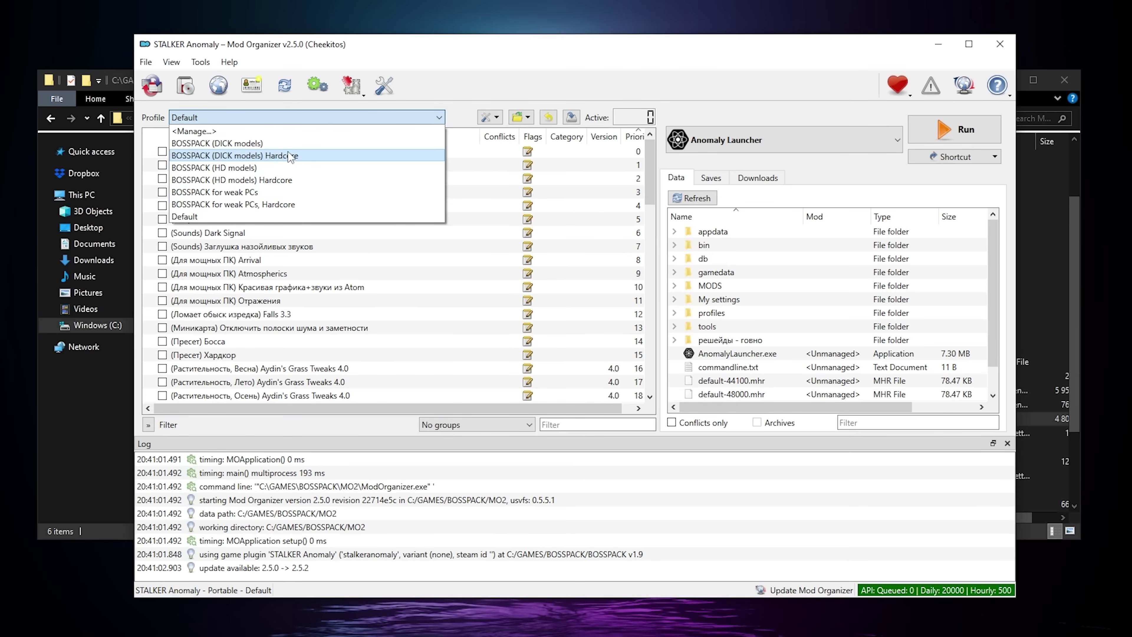
click(248, 147)
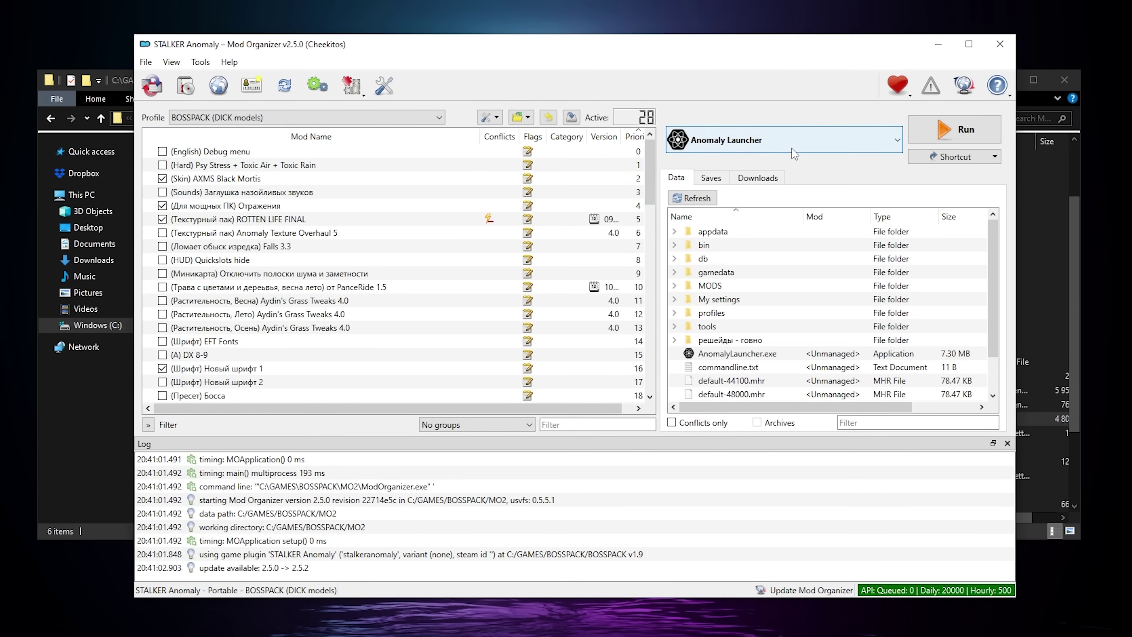
click(769, 150)
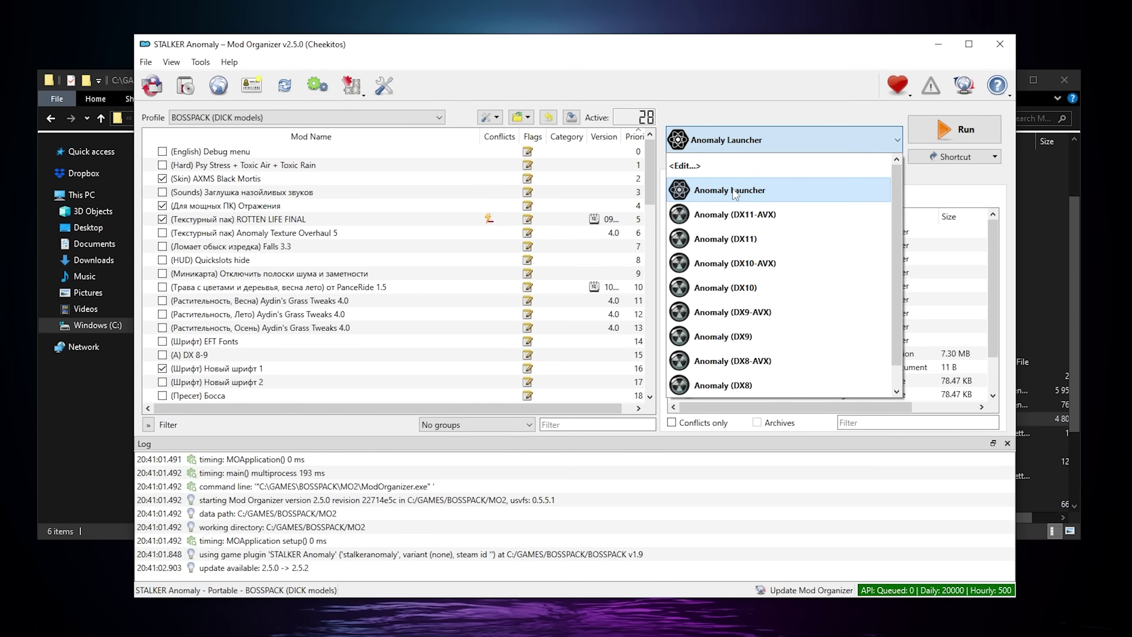
click(754, 192)
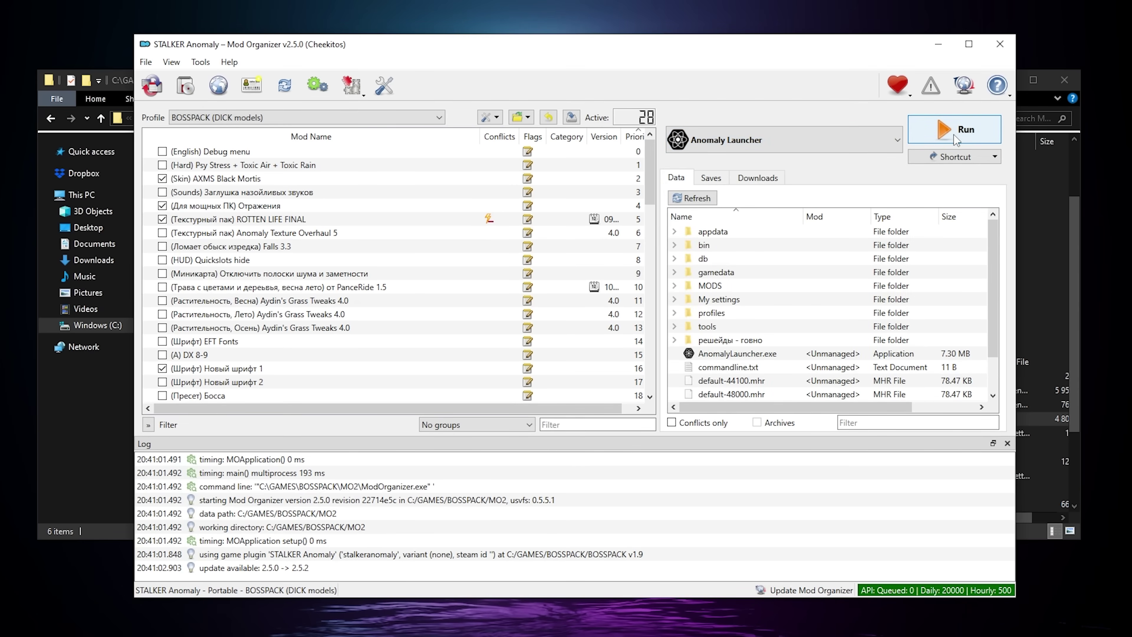
click(954, 134)
Step: Configure the launcher to use the DirectX 11 renderer, a 2048 shadow map size and Fullscreen window mode
click(293, 255)
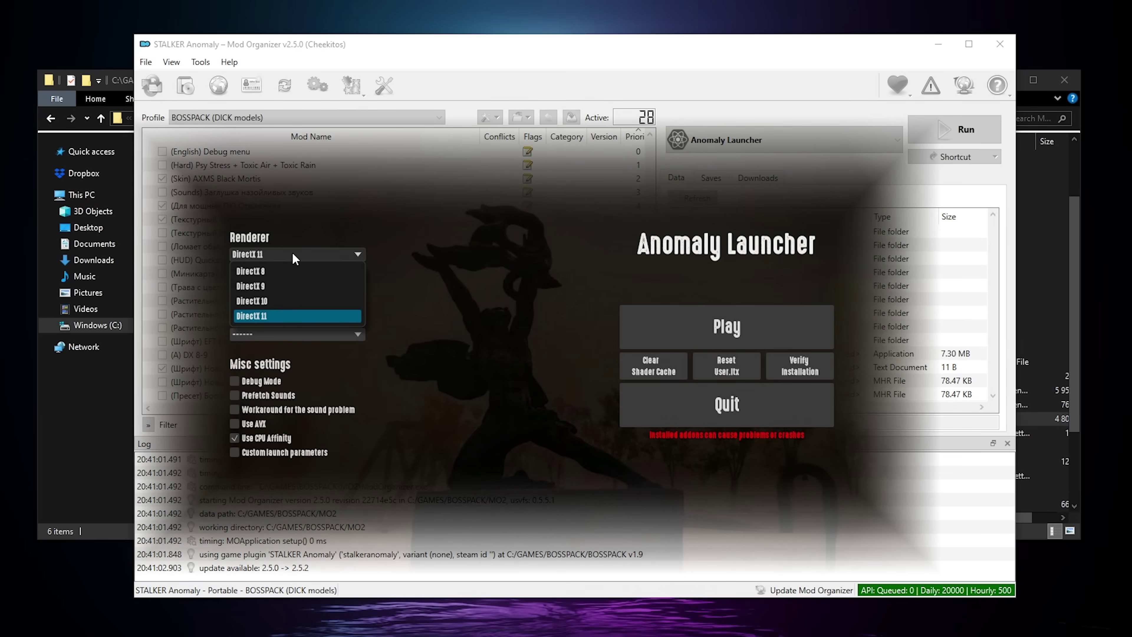
click(273, 314)
click(278, 294)
click(271, 326)
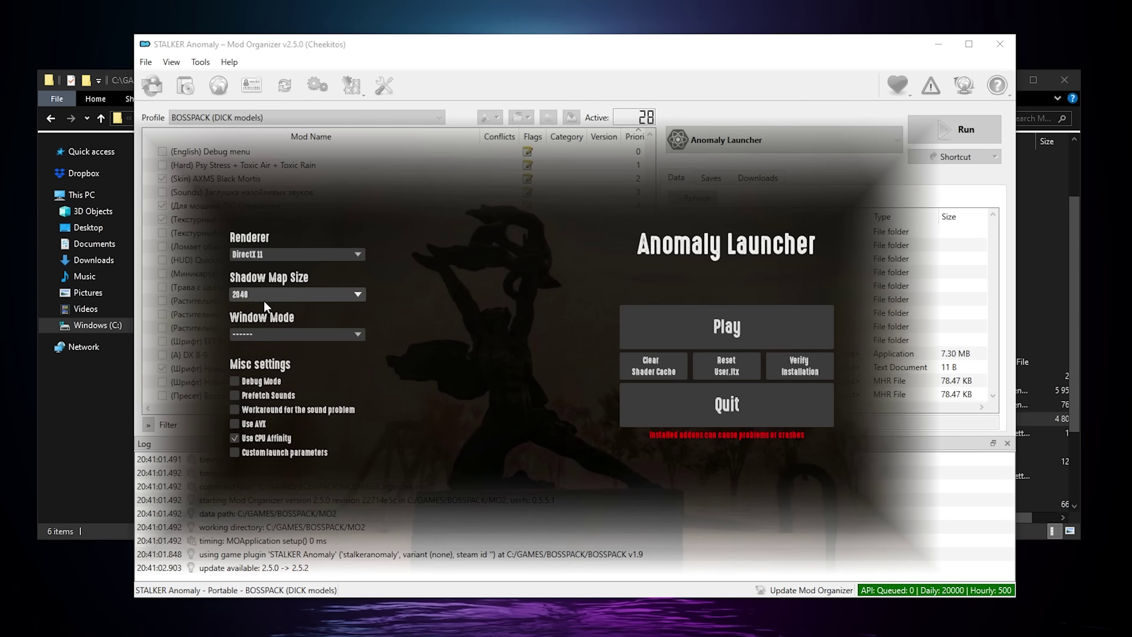
click(303, 334)
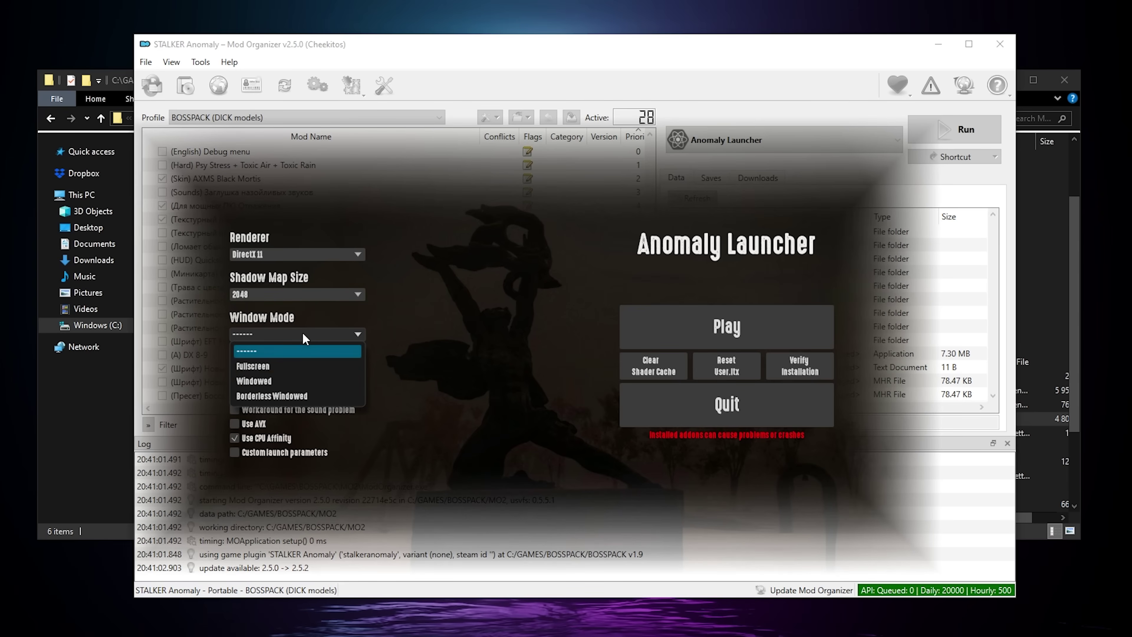
click(269, 366)
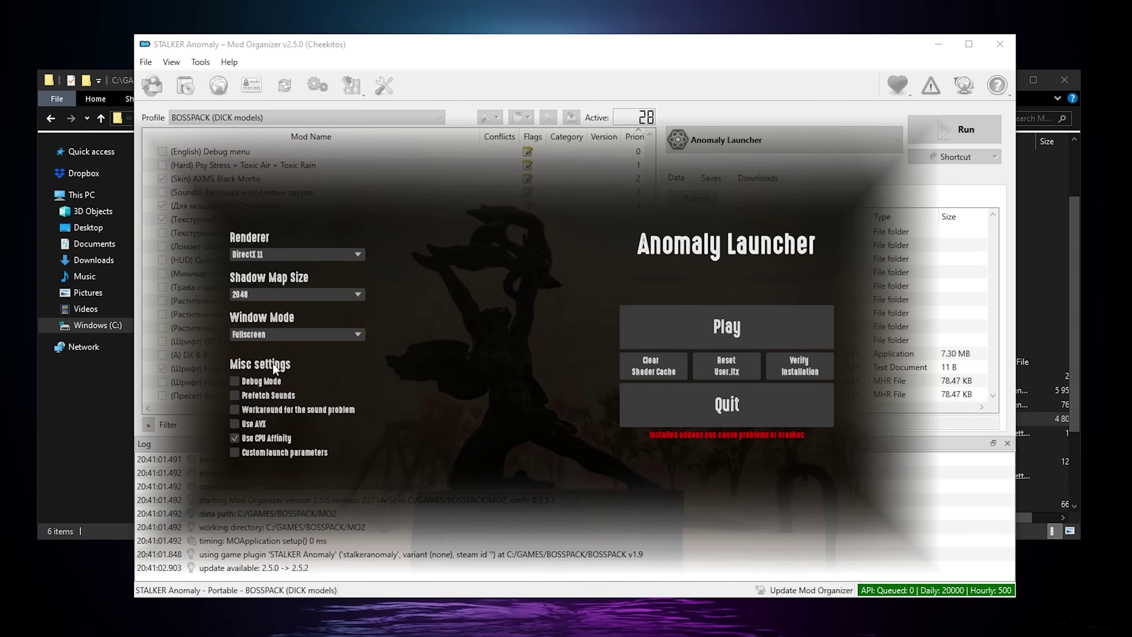
Step: Enable Debug Mode and Prefetch Sounds, and launch the game
click(235, 381)
click(240, 398)
click(728, 332)
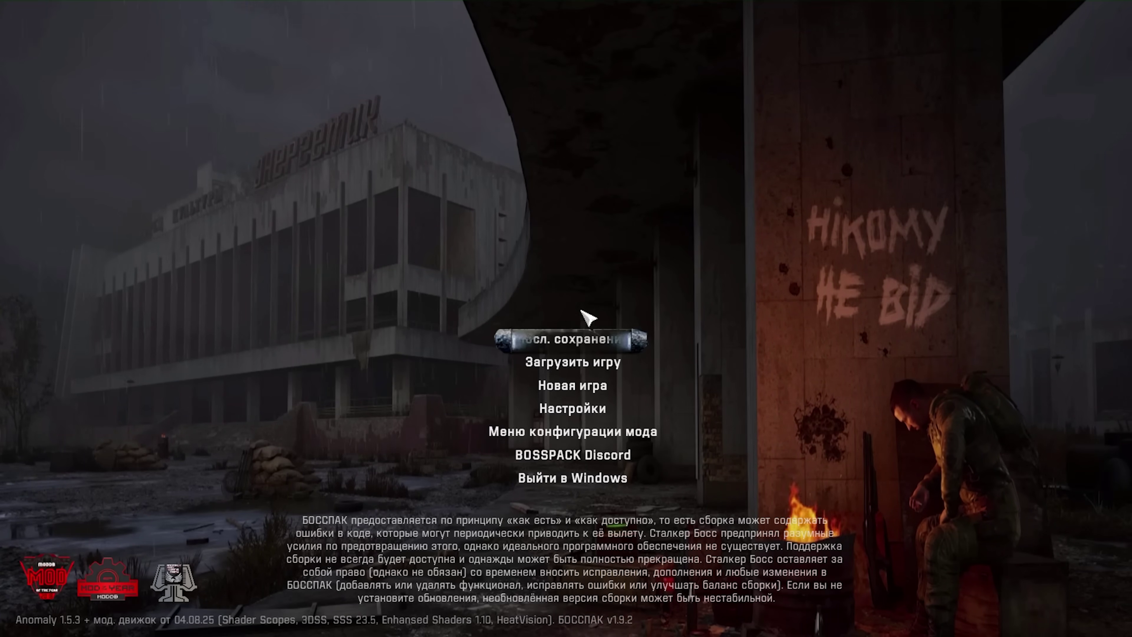
Step: Change the game language to eng in the game's other settings and apply it
click(575, 412)
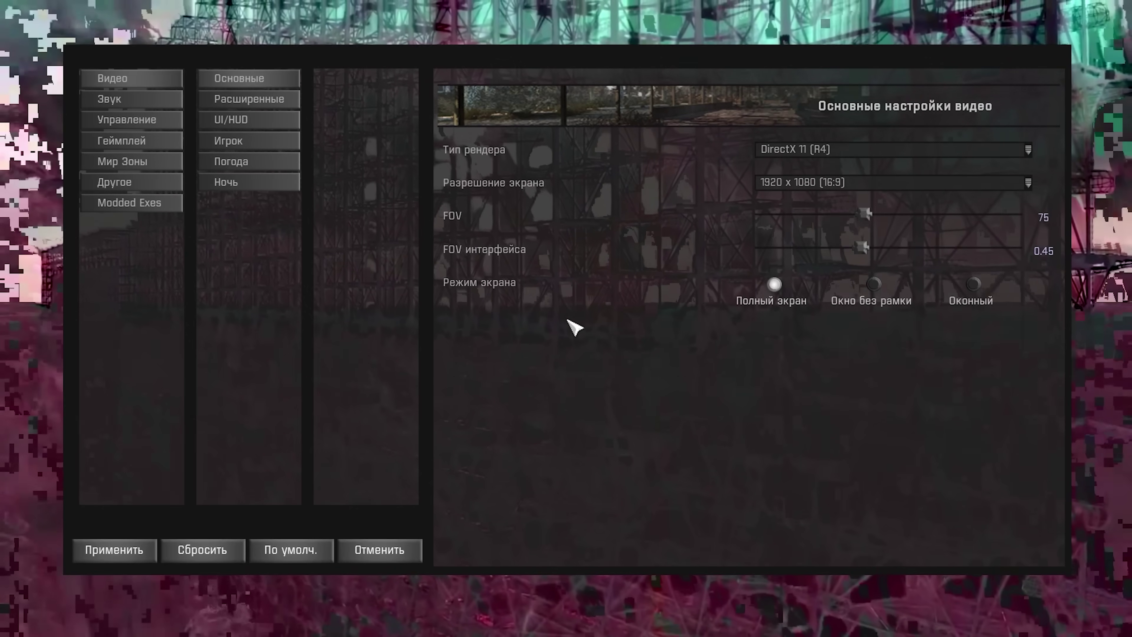
click(138, 187)
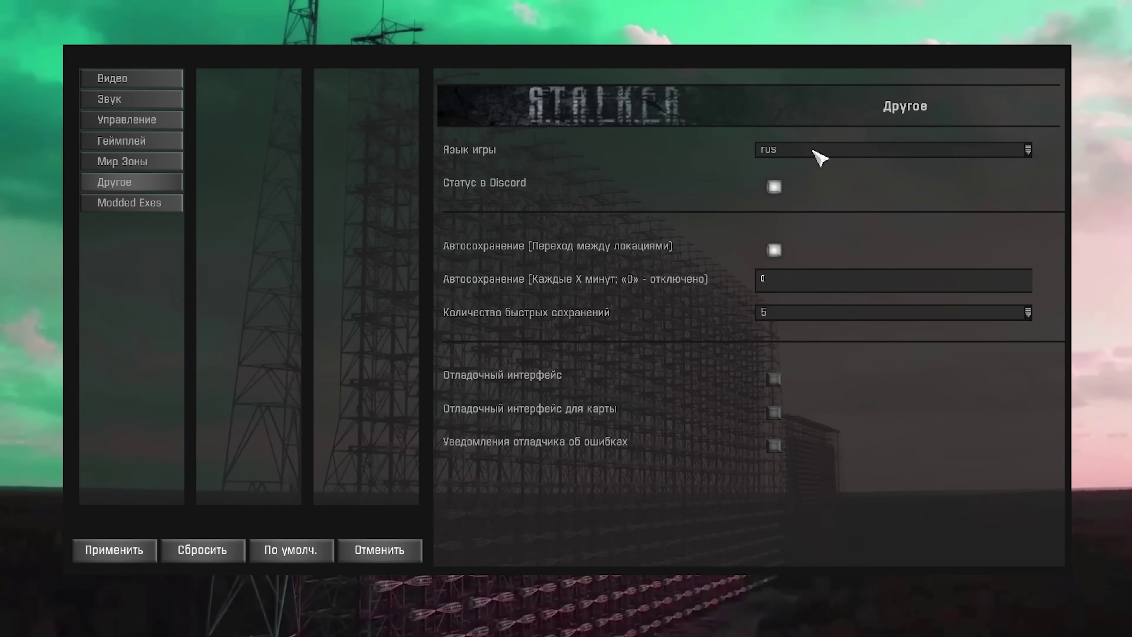
click(820, 156)
click(799, 172)
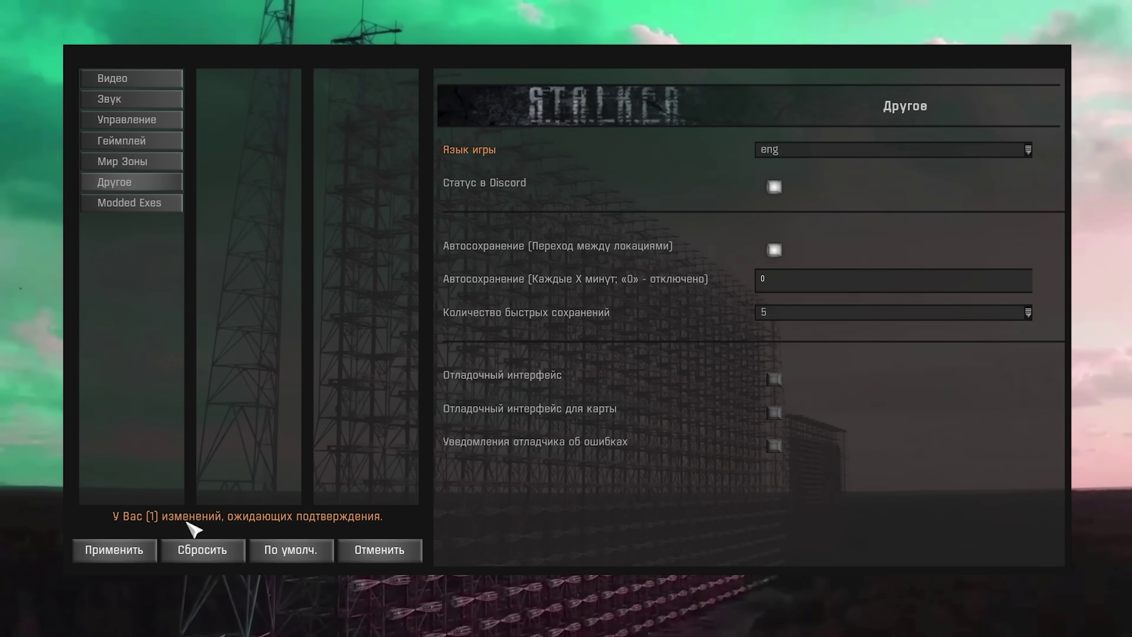
click(114, 549)
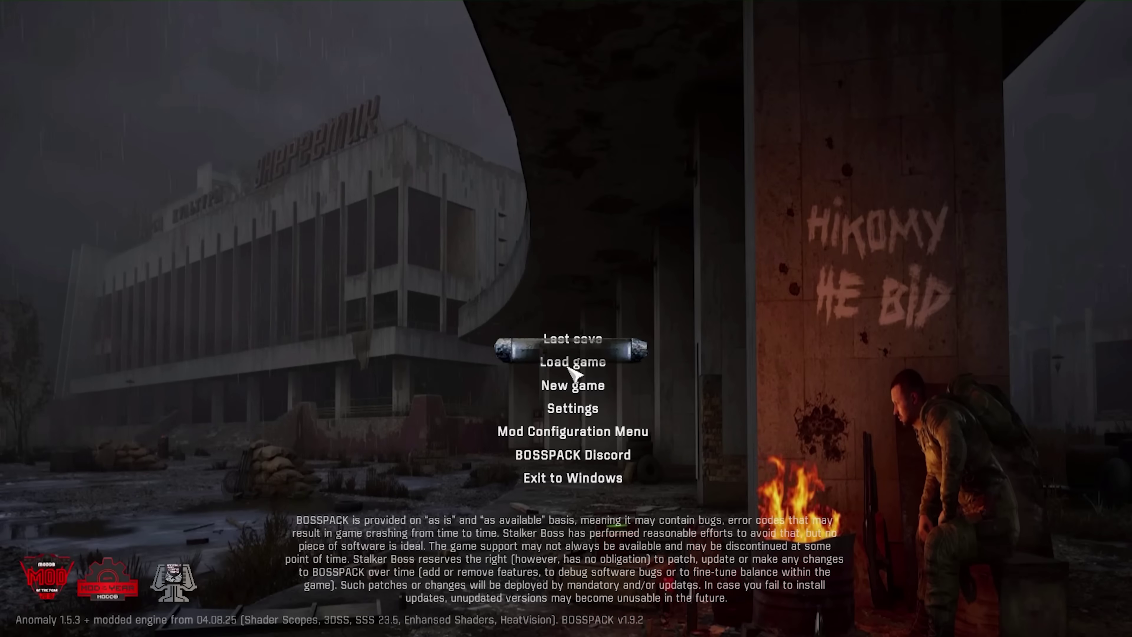
Step: Set the SSAO mode to SSDO in the advanced video settings and apply it
click(570, 415)
click(236, 101)
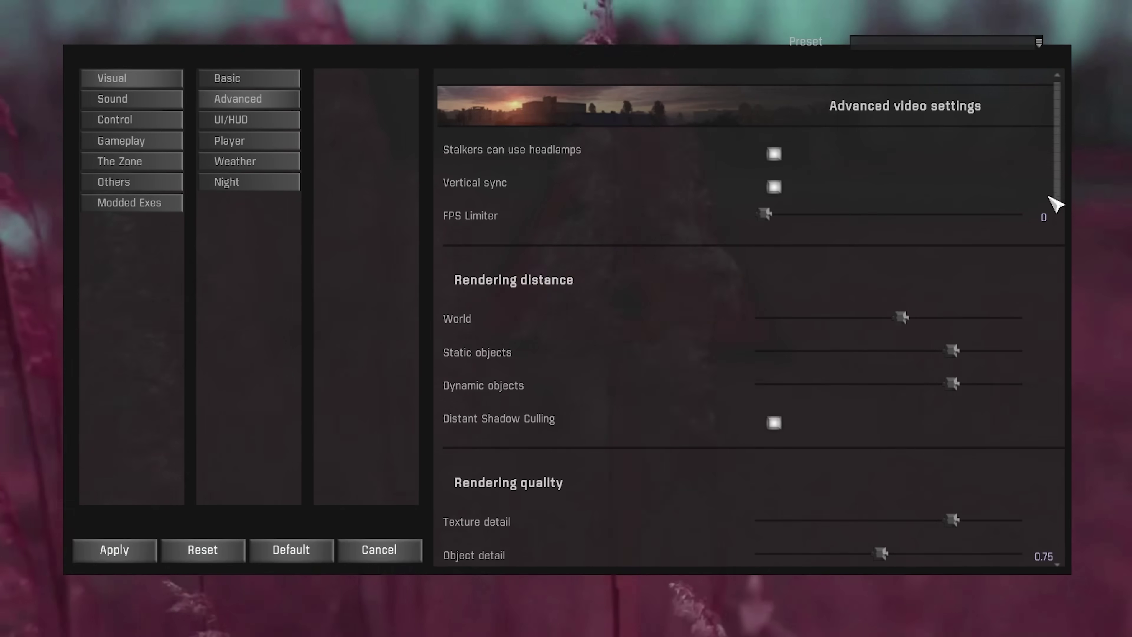
scroll(1055, 205, down, 15)
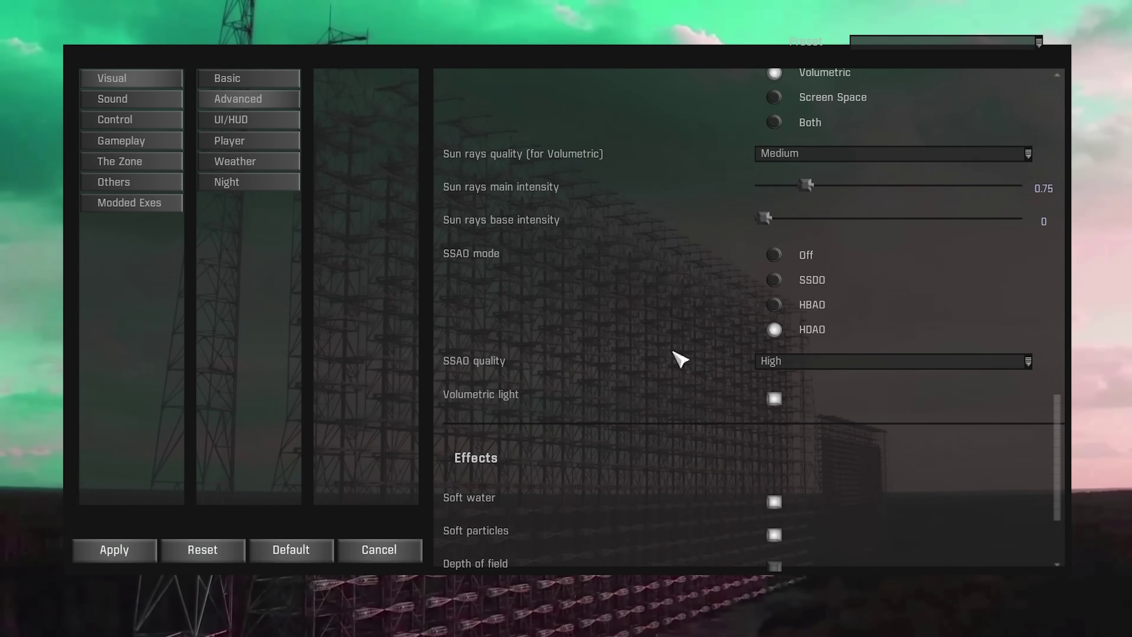
click(765, 285)
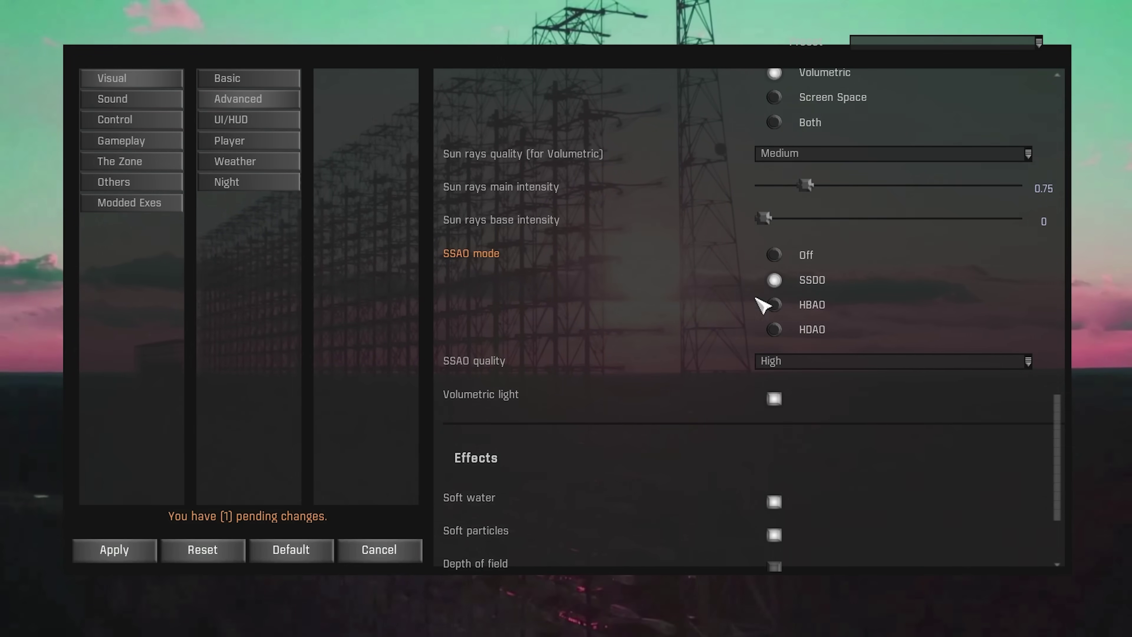
click(114, 550)
Step: Exit the game to Windows, confirm leaving, and start it again from the Anomaly Launcher
click(572, 476)
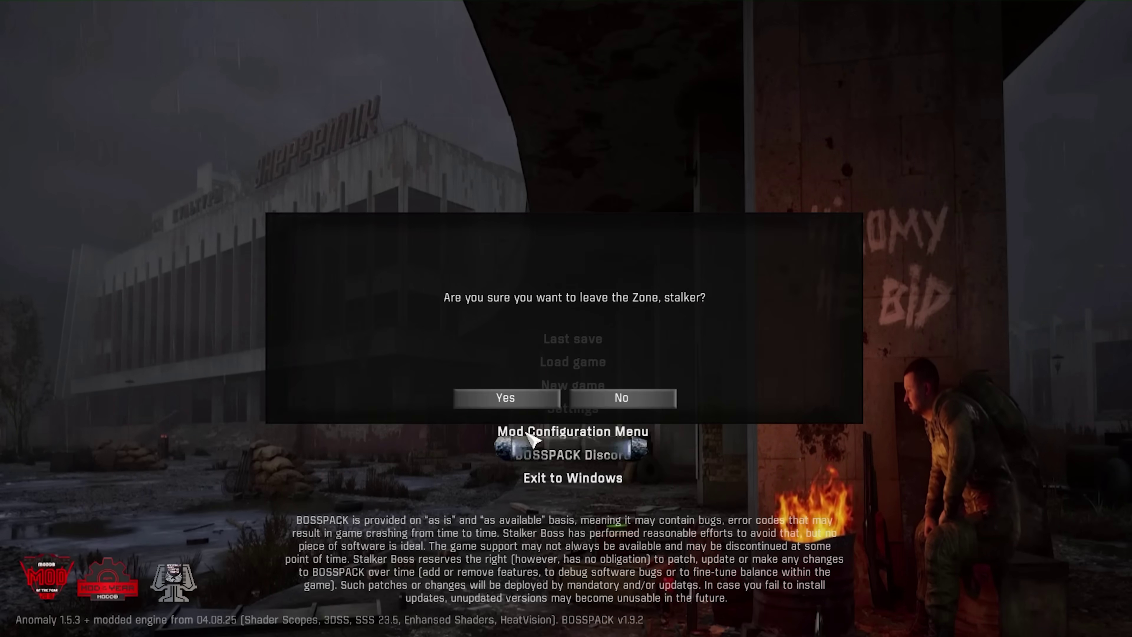
click(506, 399)
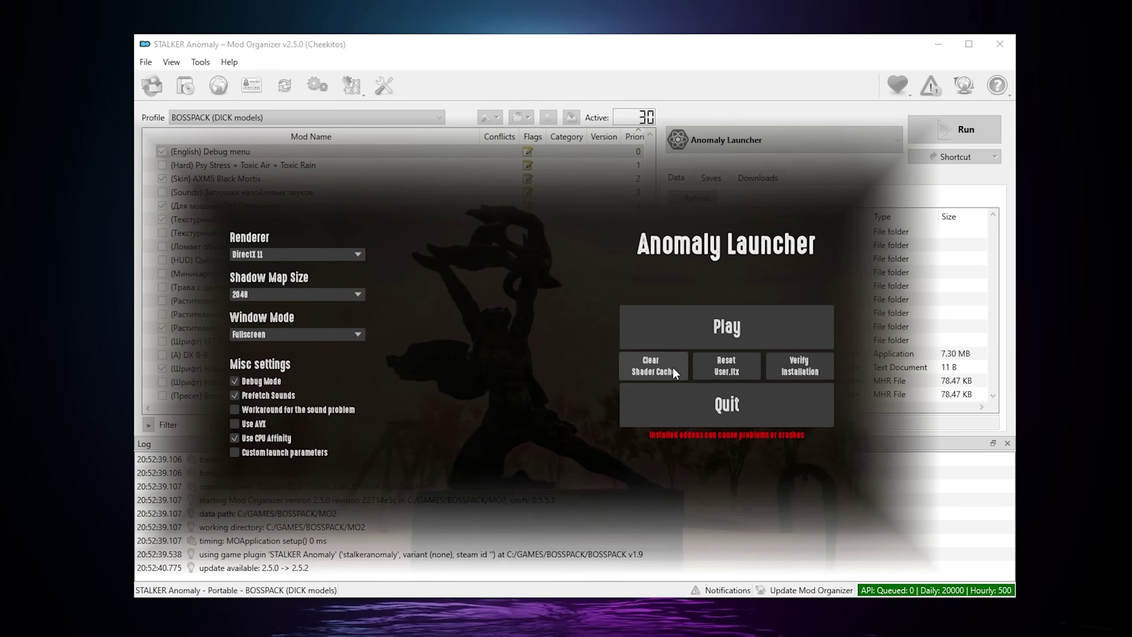
click(711, 321)
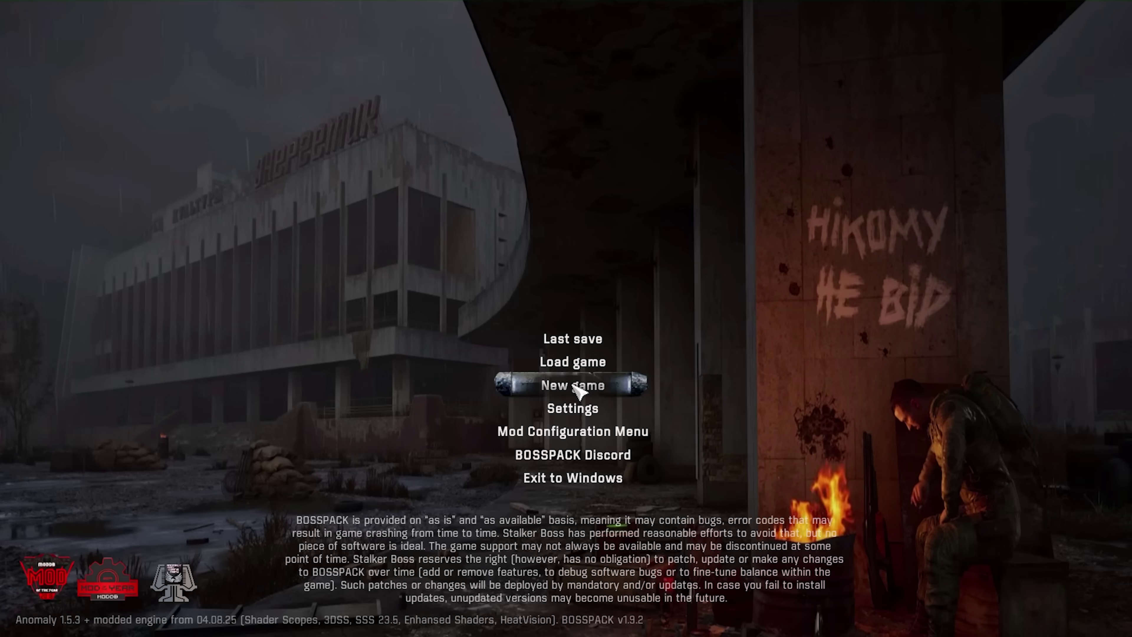
Step: Start a new game with the default Stalker character and preset options, enter the world and move around
click(517, 382)
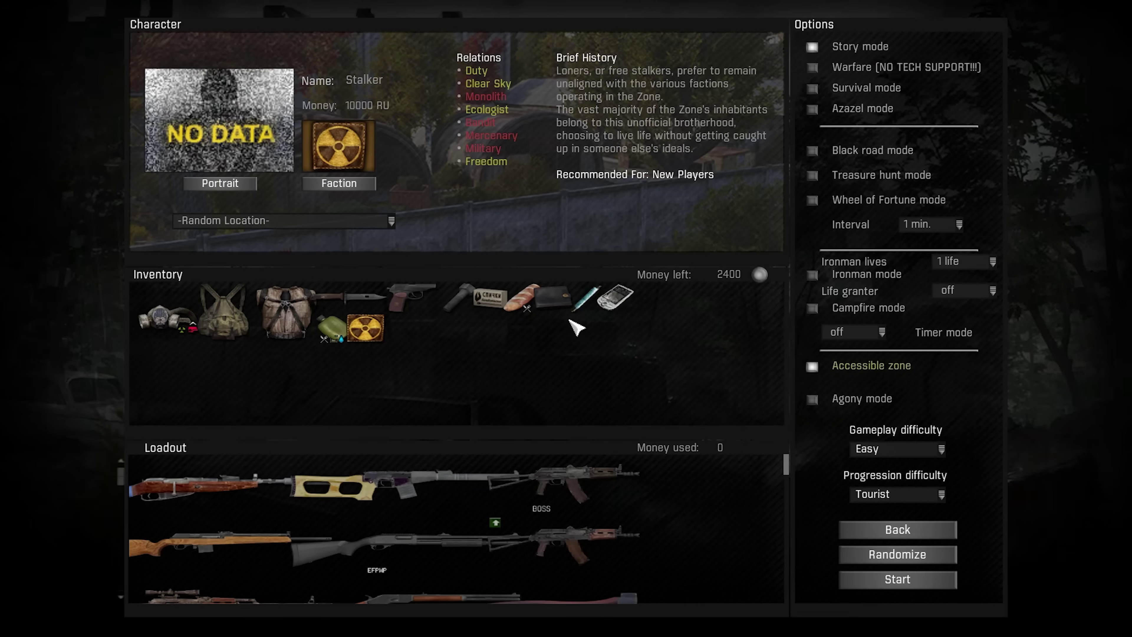
click(926, 579)
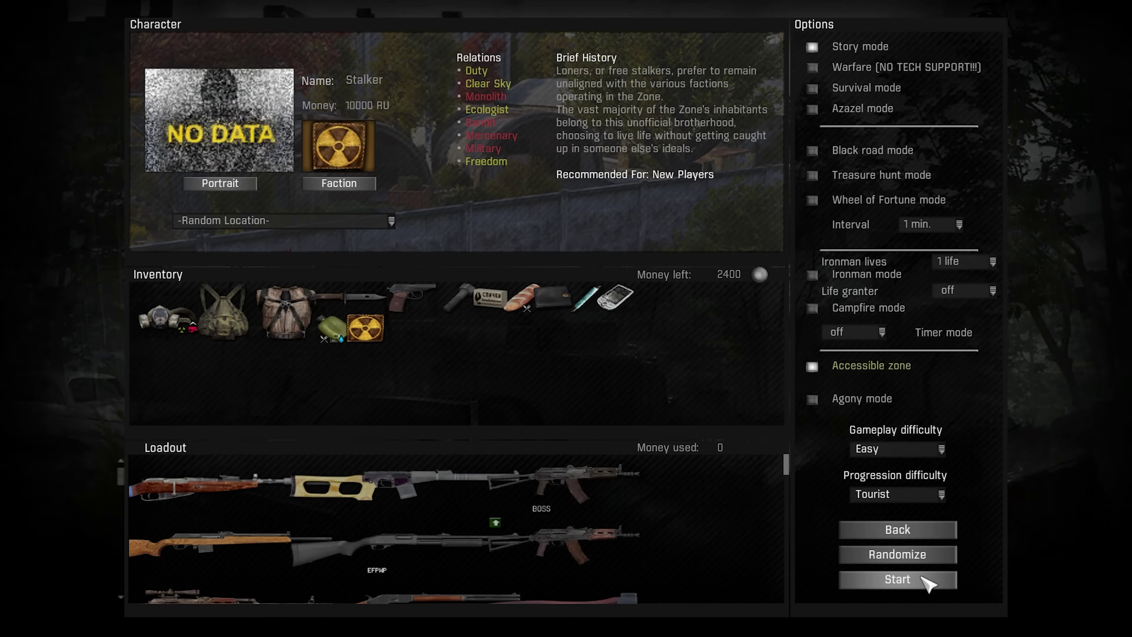
key(space)
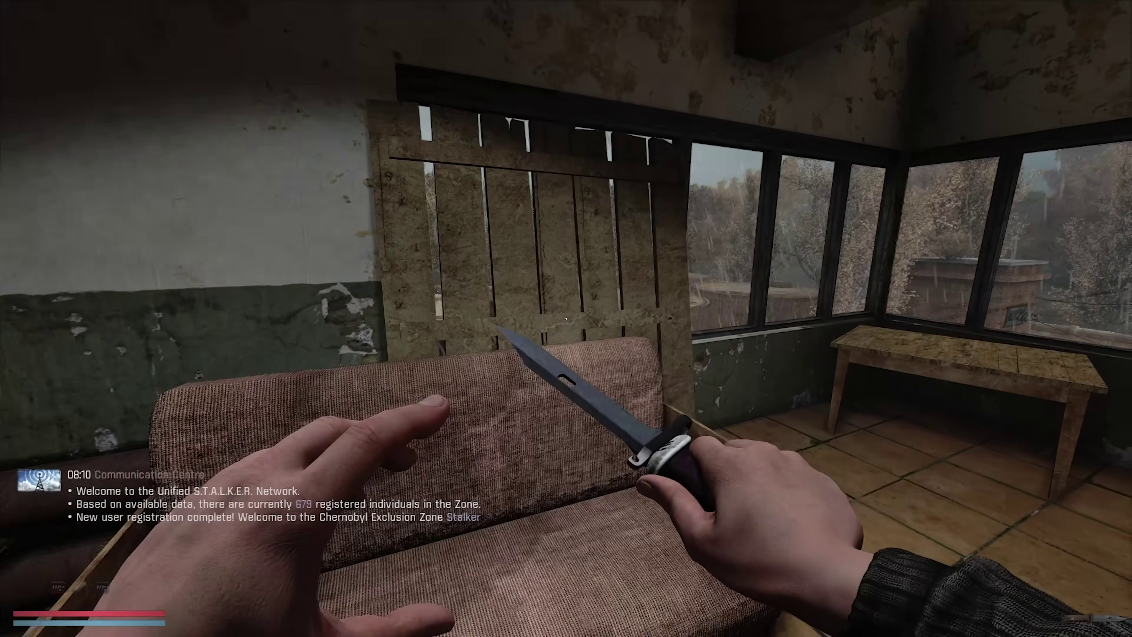
mouse_move(566, 318)
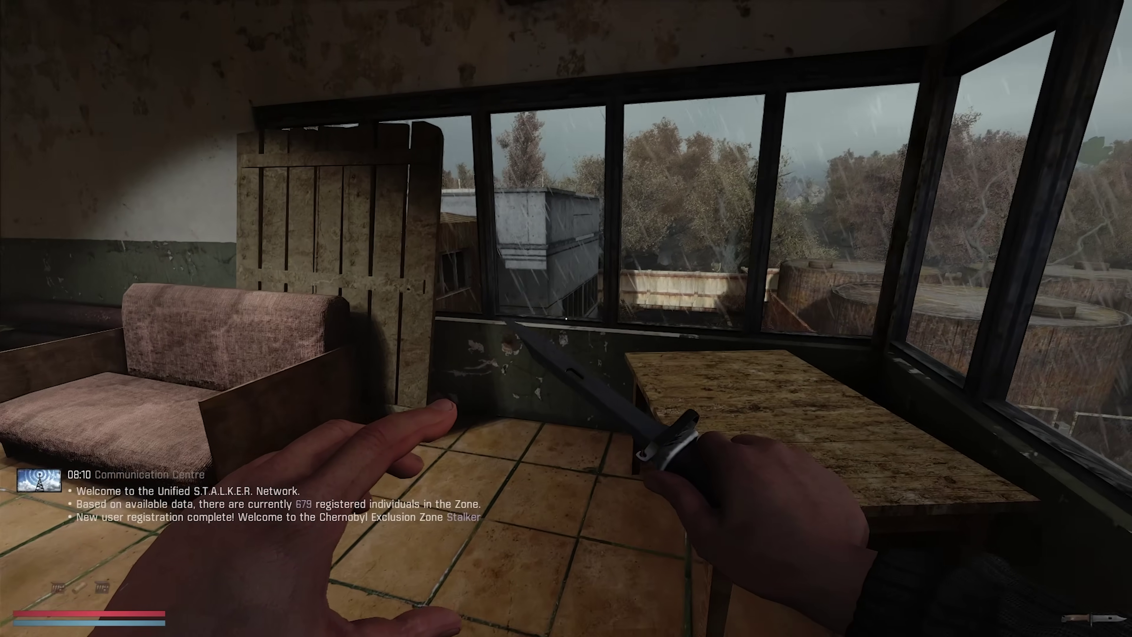
key(w)
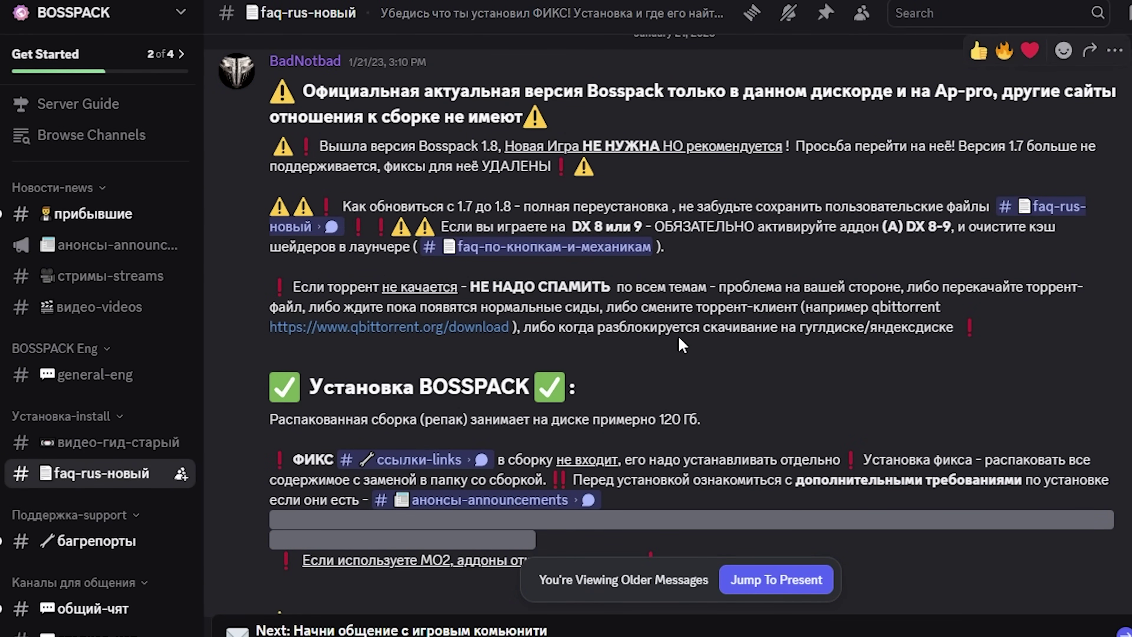
Step: Review the installation rules and optional addon list in the BOSSPACK Discord FAQ, and the written install steps in Notepad
scroll(681, 344, down, 15)
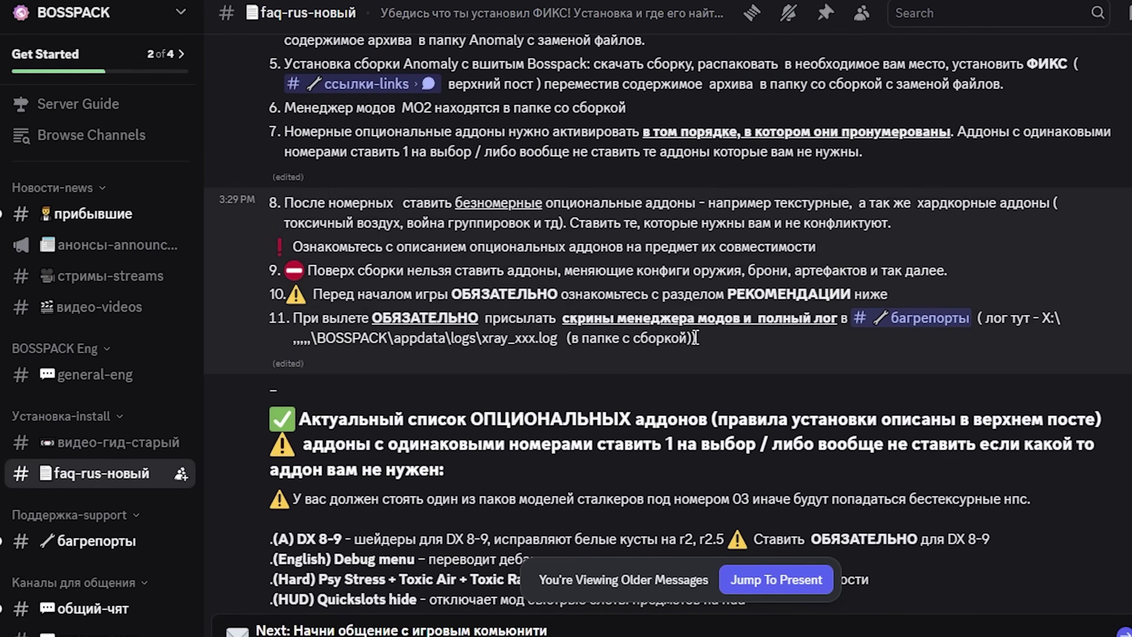
scroll(695, 337, down, 20)
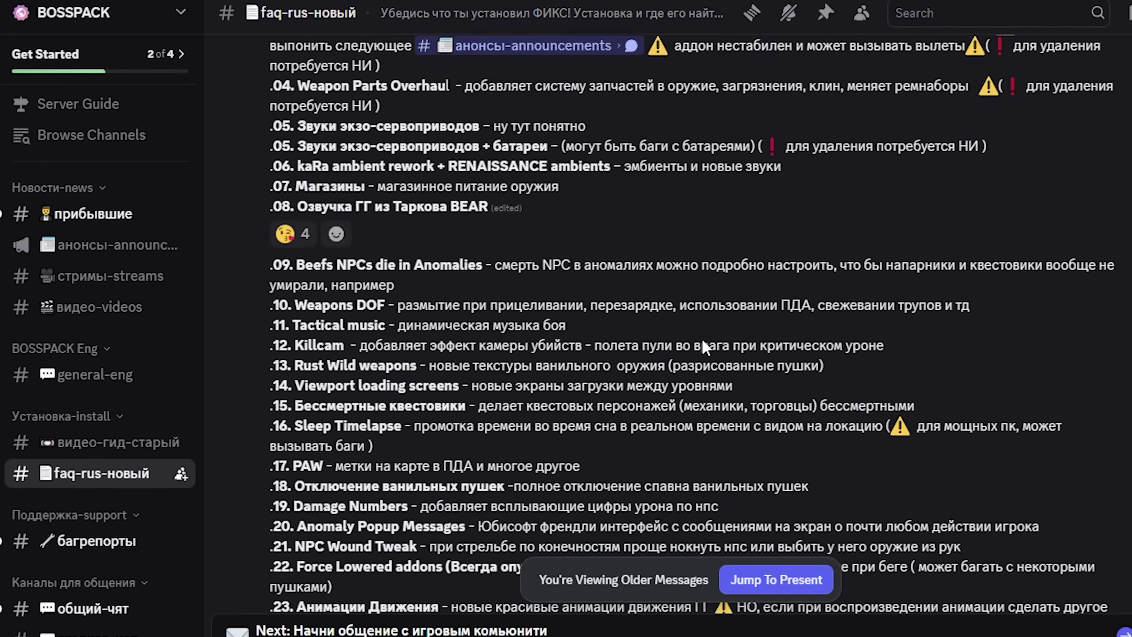
scroll(704, 346, down, 5)
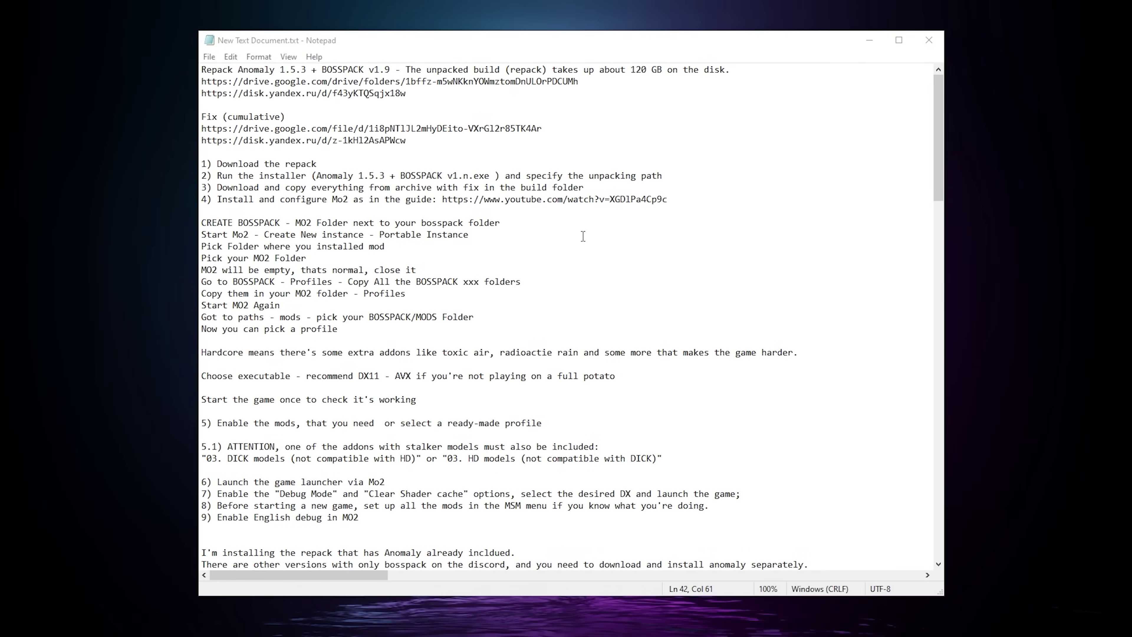
scroll(583, 237, down, 2)
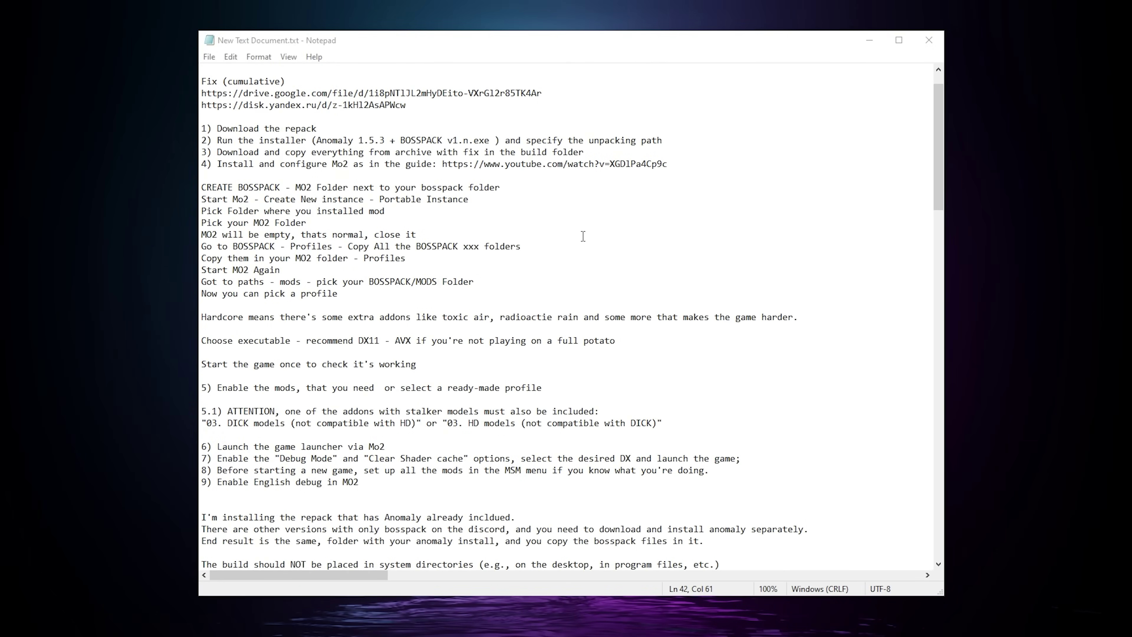
Step: Read through the Notepad notes covering the install steps, the optional add-on list and the must-read recommendations
scroll(582, 236, up, 2)
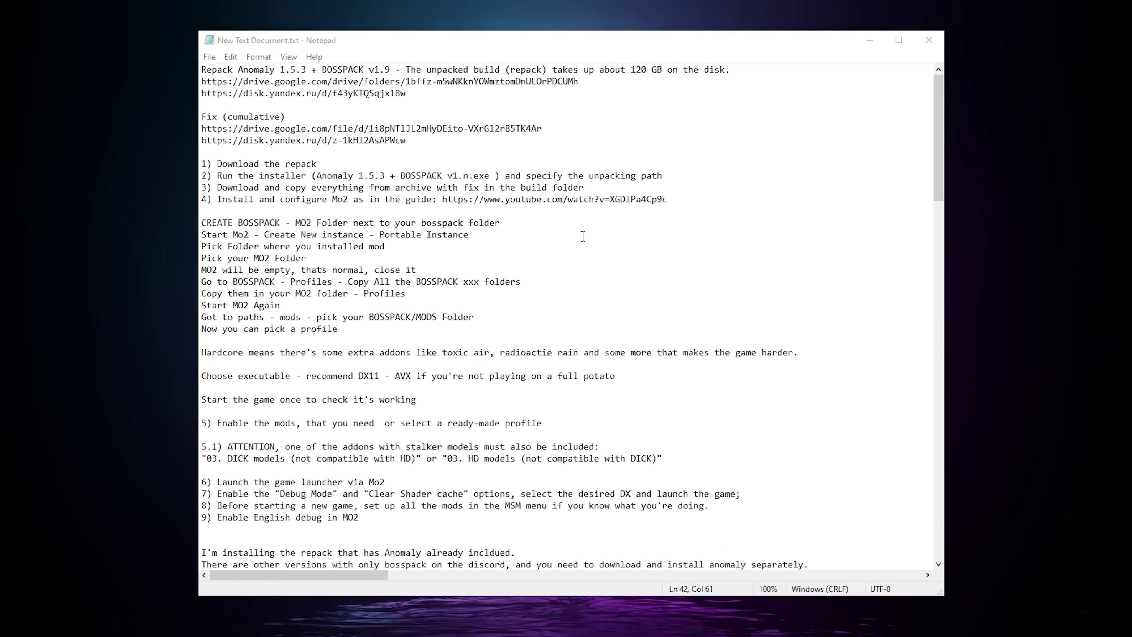
scroll(583, 237, down, 17)
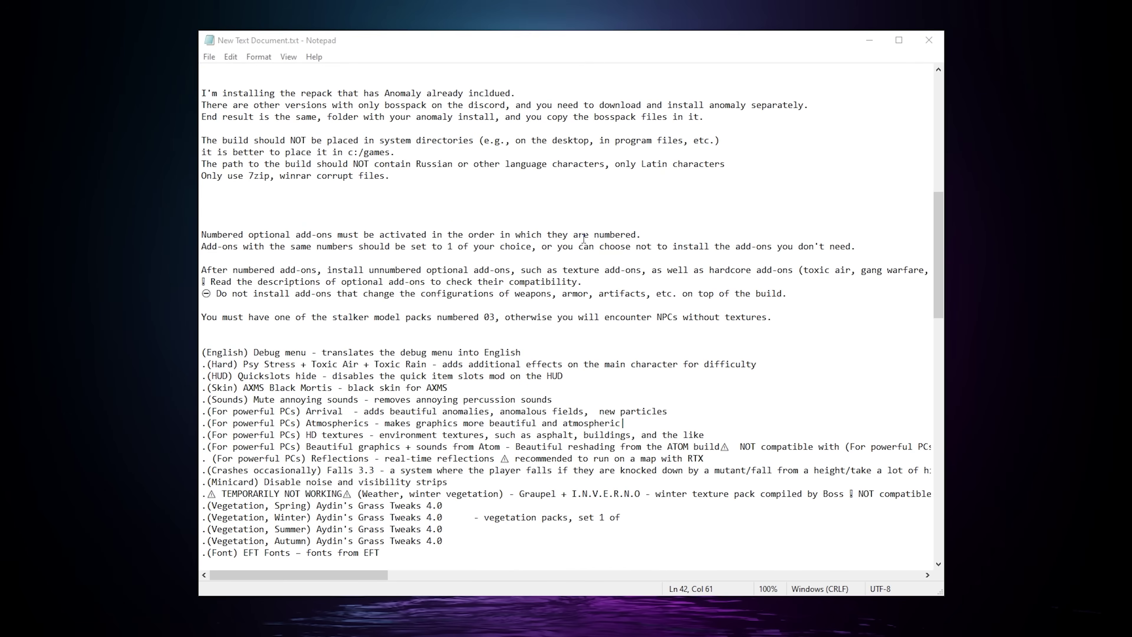
scroll(583, 238, down, 11)
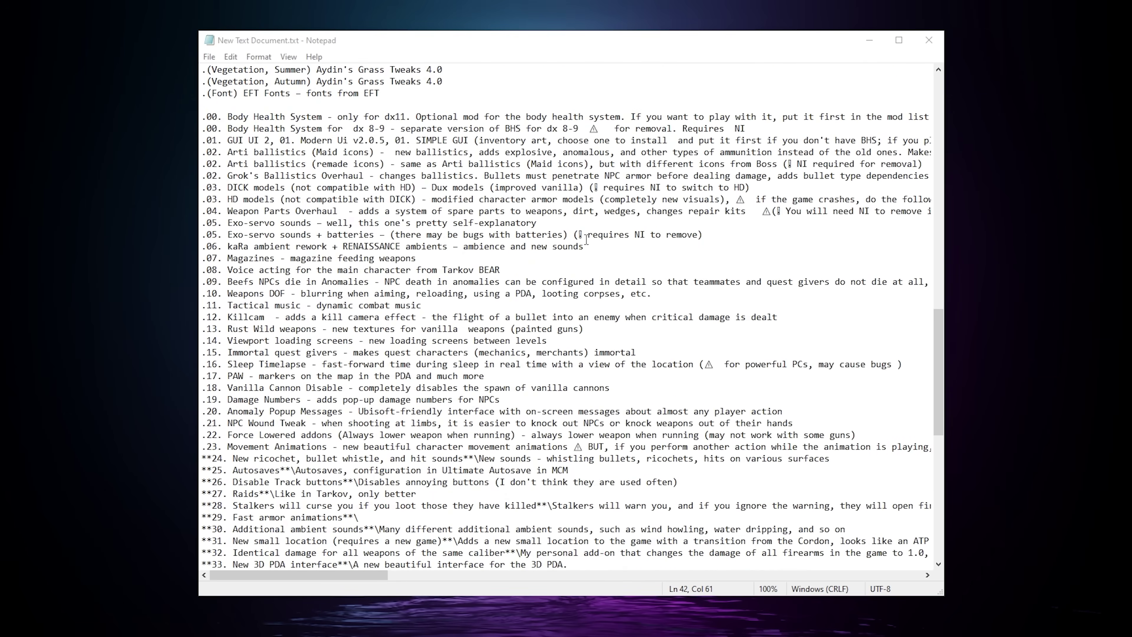
scroll(592, 241, down, 5)
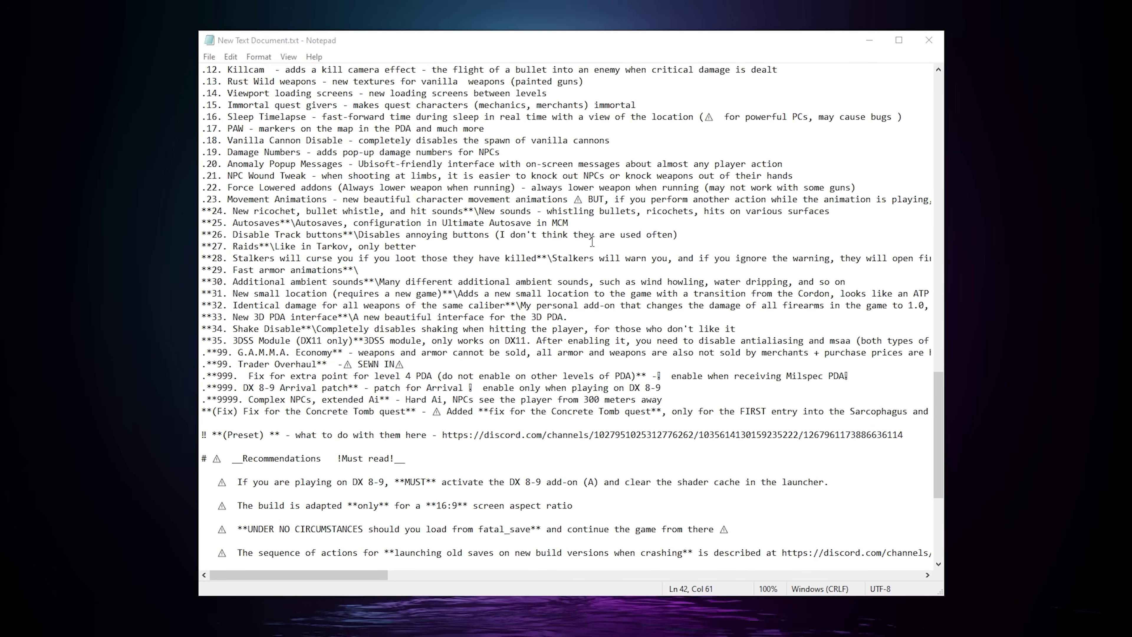
scroll(592, 242, down, 7)
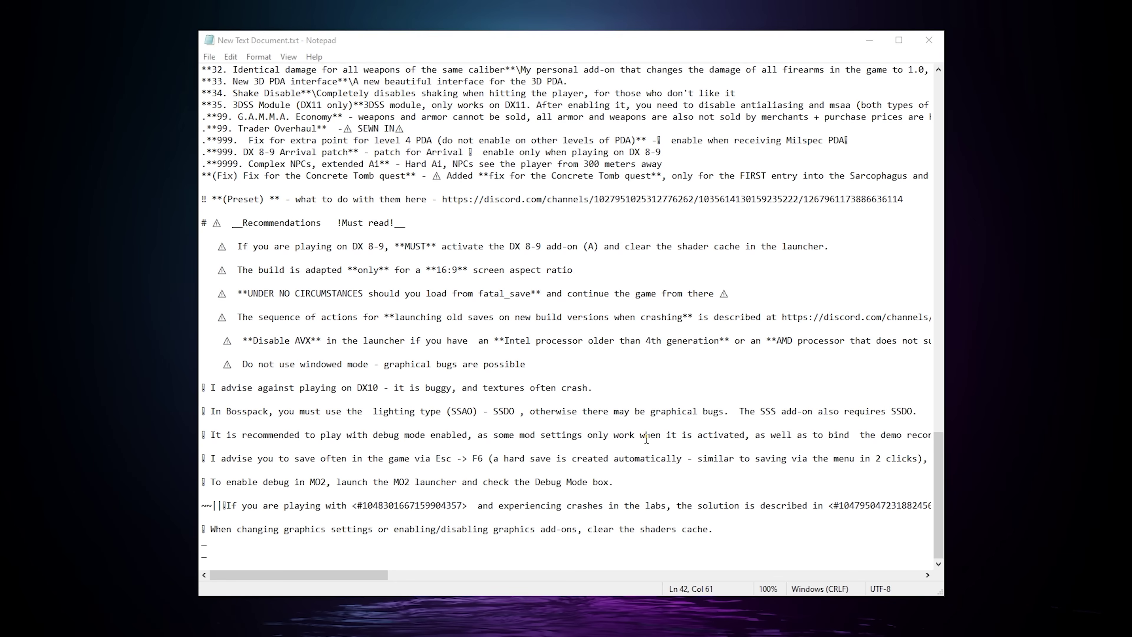
scroll(644, 438, up, 6)
scroll(647, 439, up, 4)
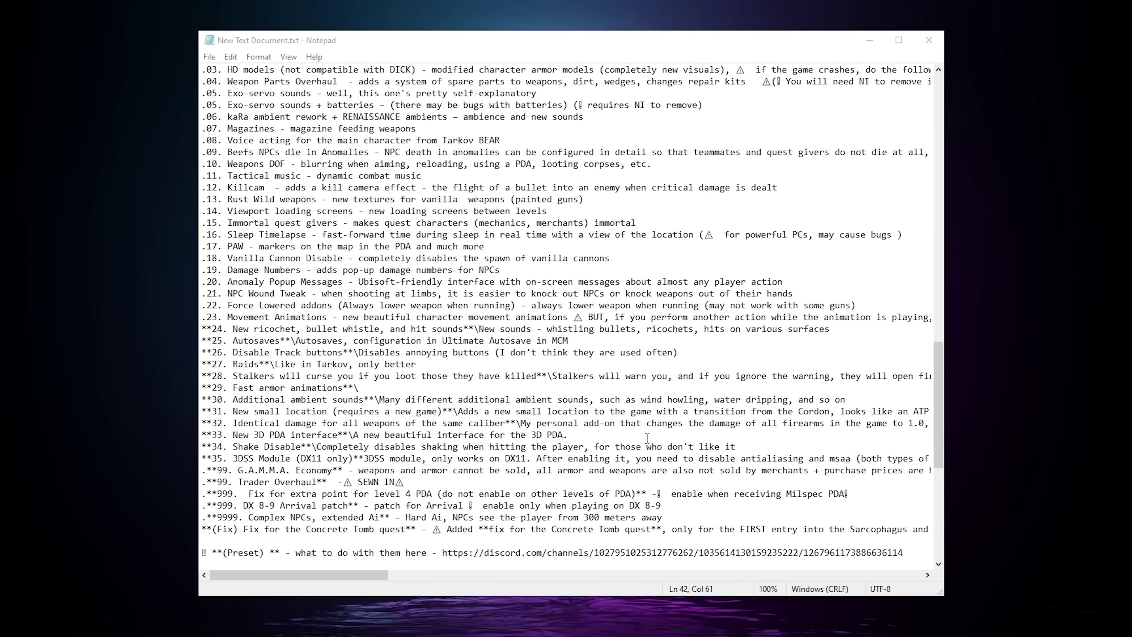
scroll(647, 438, up, 6)
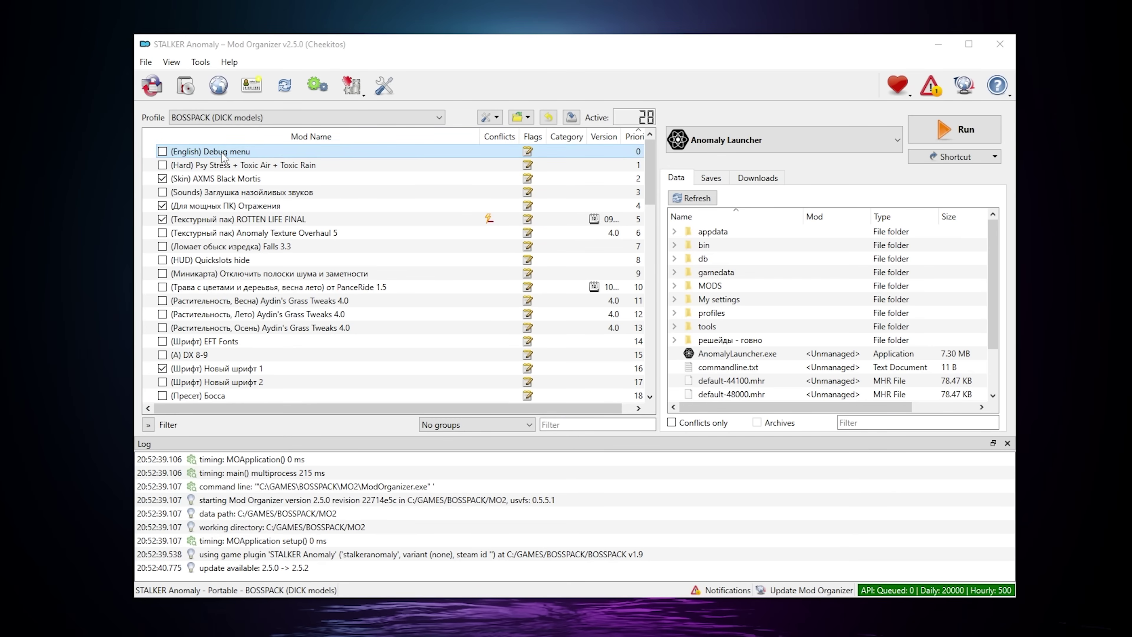
Step: Enable the (English) Debug menu and the autumn version of Aydin's Grass Tweaks 4.0 in Mod Organizer, and look through the remaining mods
click(162, 151)
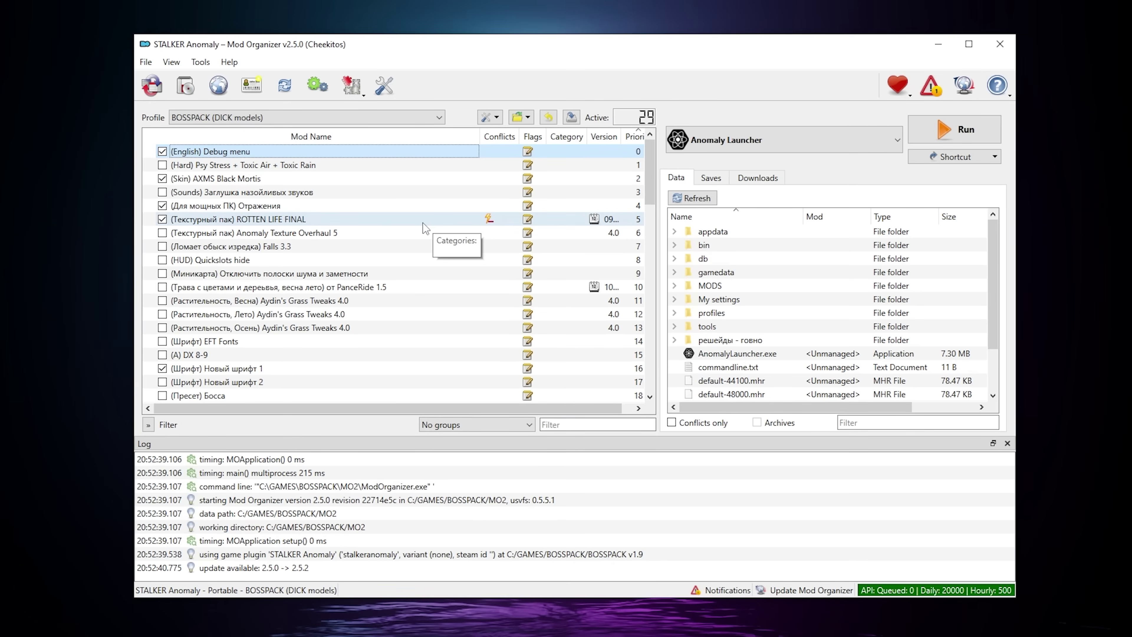
scroll(262, 262, down, 8)
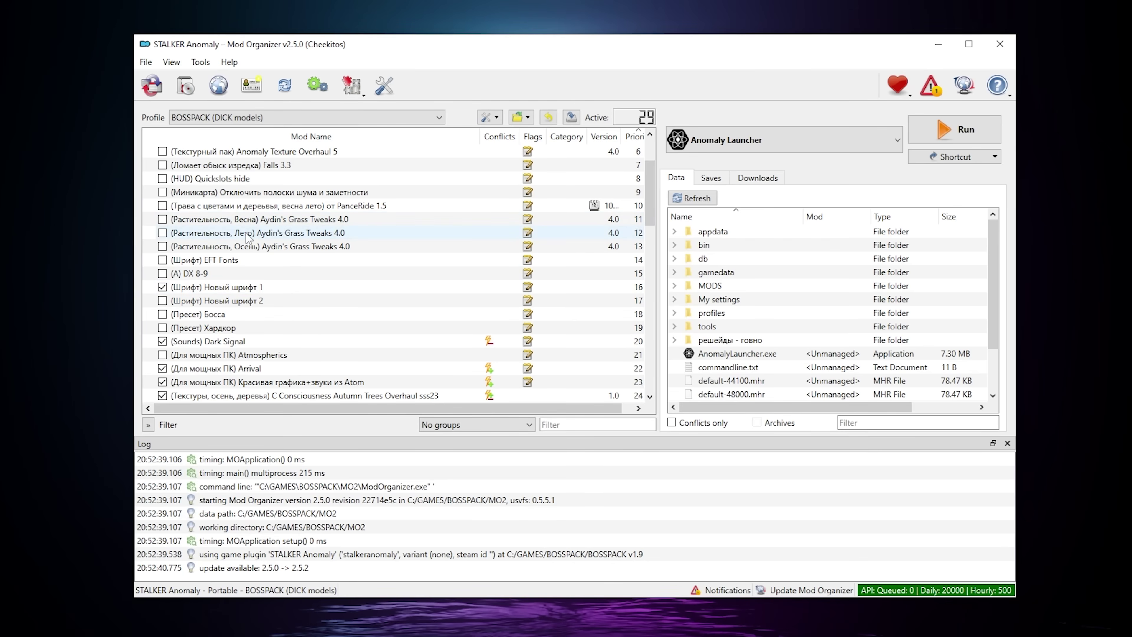
click(162, 246)
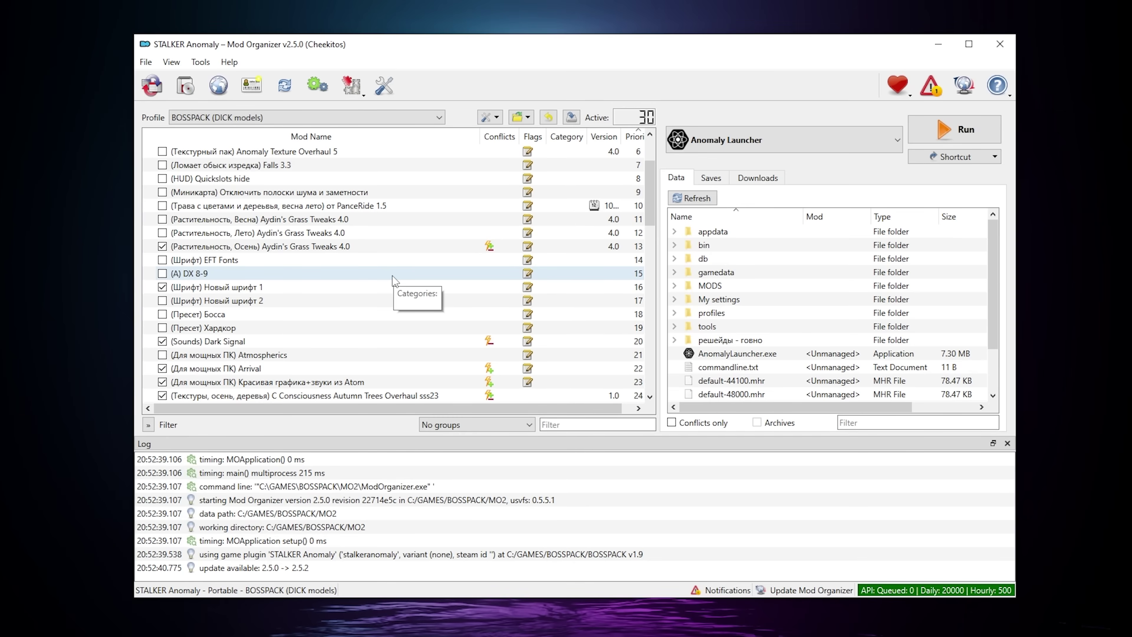
scroll(393, 280, down, 13)
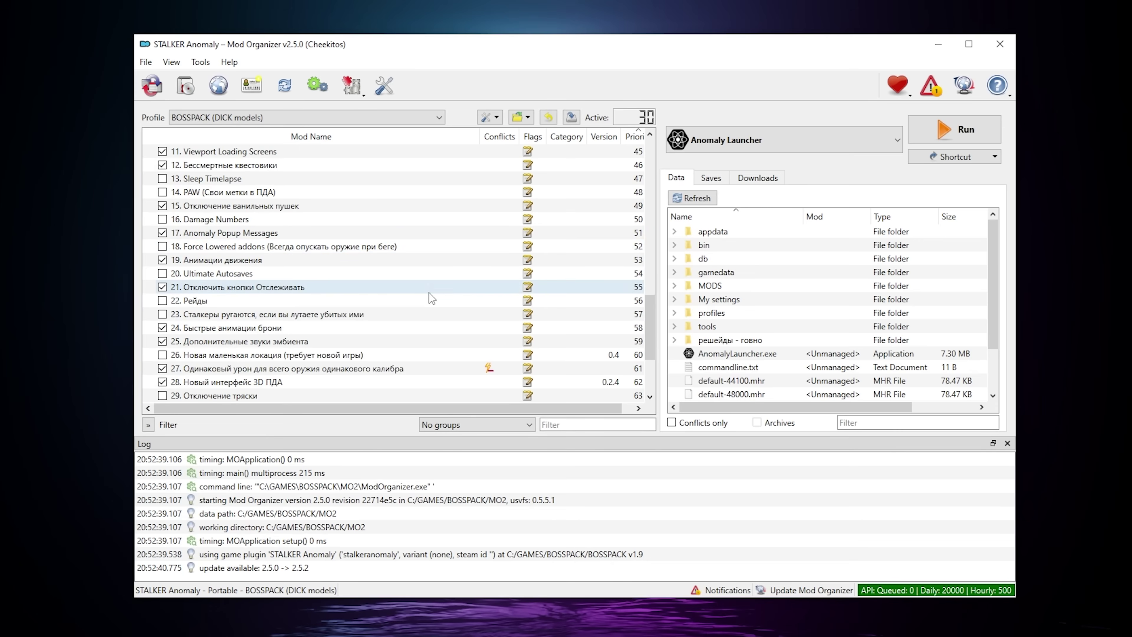
scroll(428, 292, down, 2)
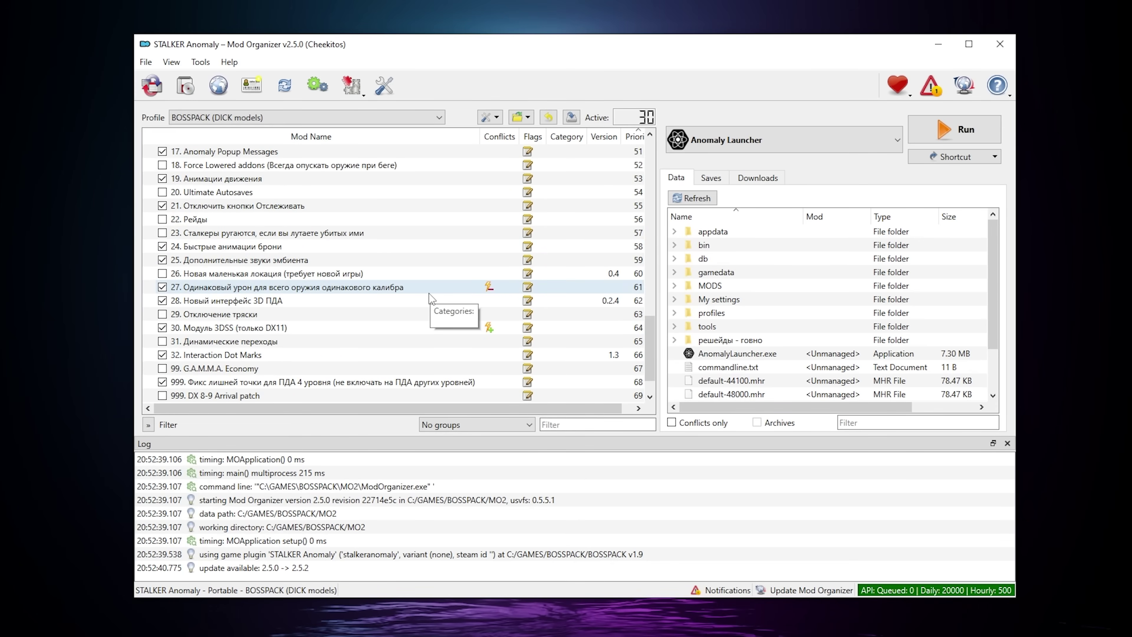
scroll(429, 294, down, 1)
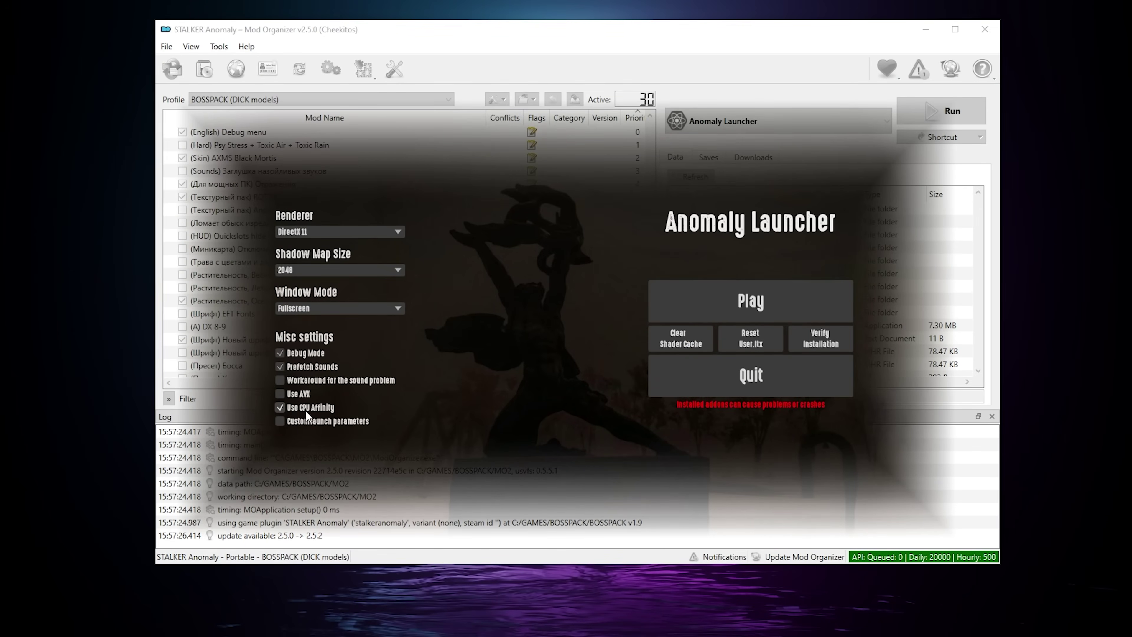
Step: Open the Anomaly CPU Affinity tool plugin in Mod Organizer
mouse_move(321, 412)
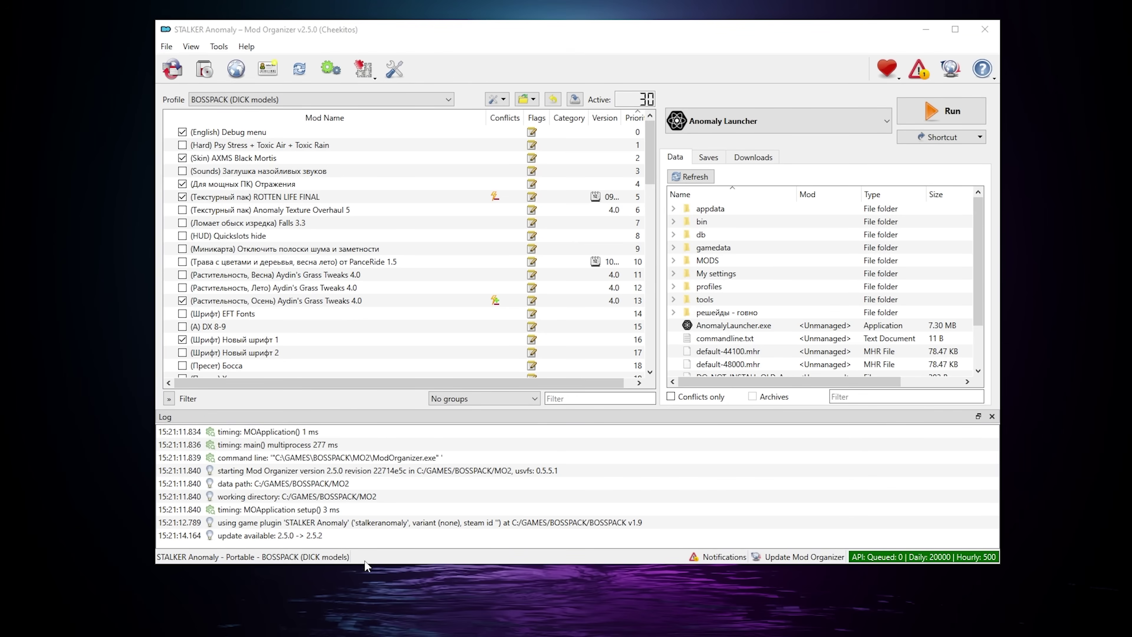
click(374, 77)
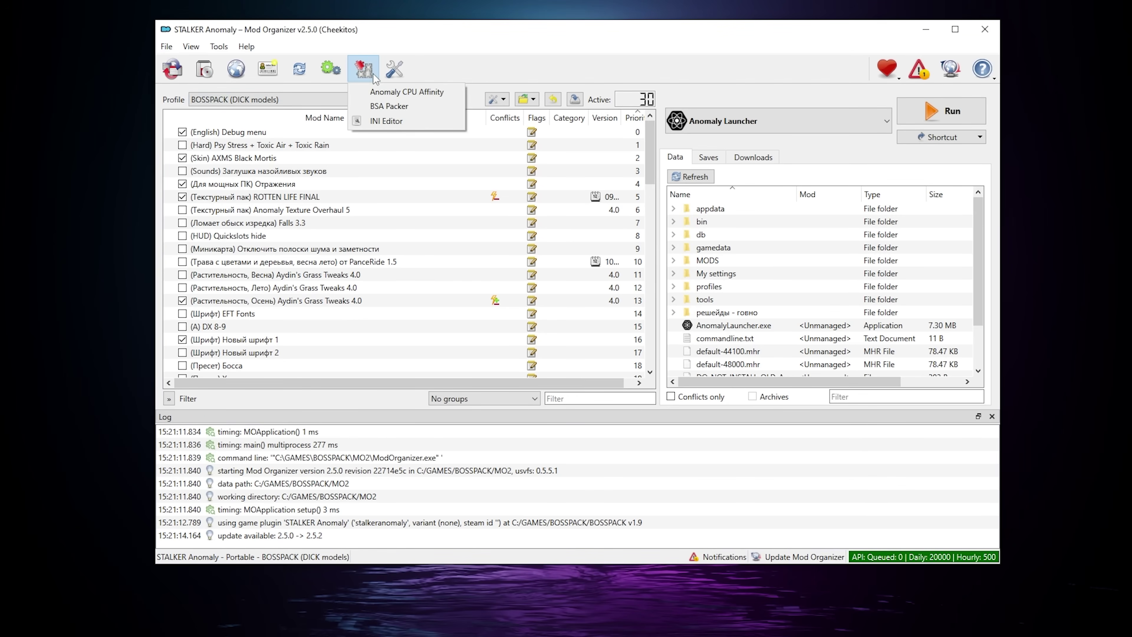
click(400, 93)
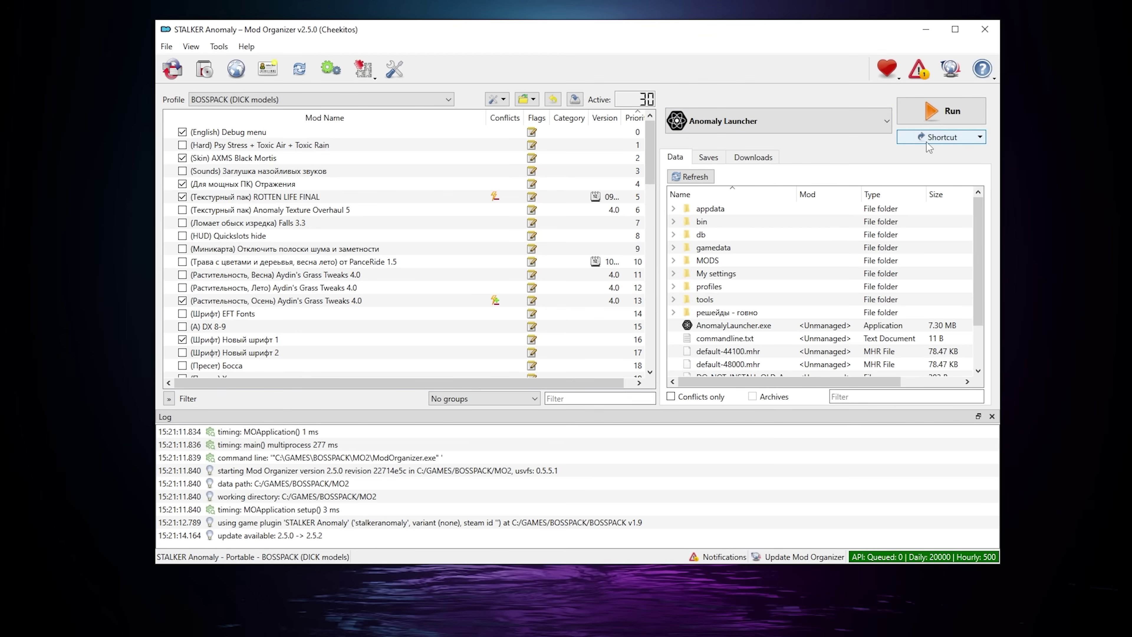
Step: Create a desktop shortcut for the Anomaly Launcher and place it beside the Mod Organizer window
click(941, 149)
click(941, 169)
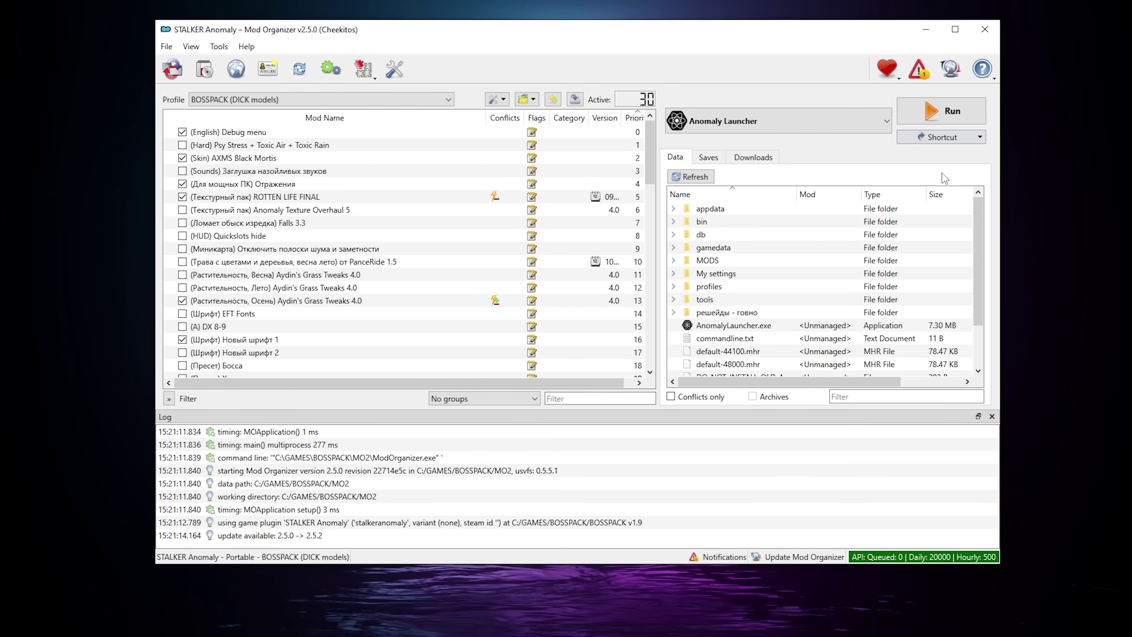
drag(17, 64, 111, 158)
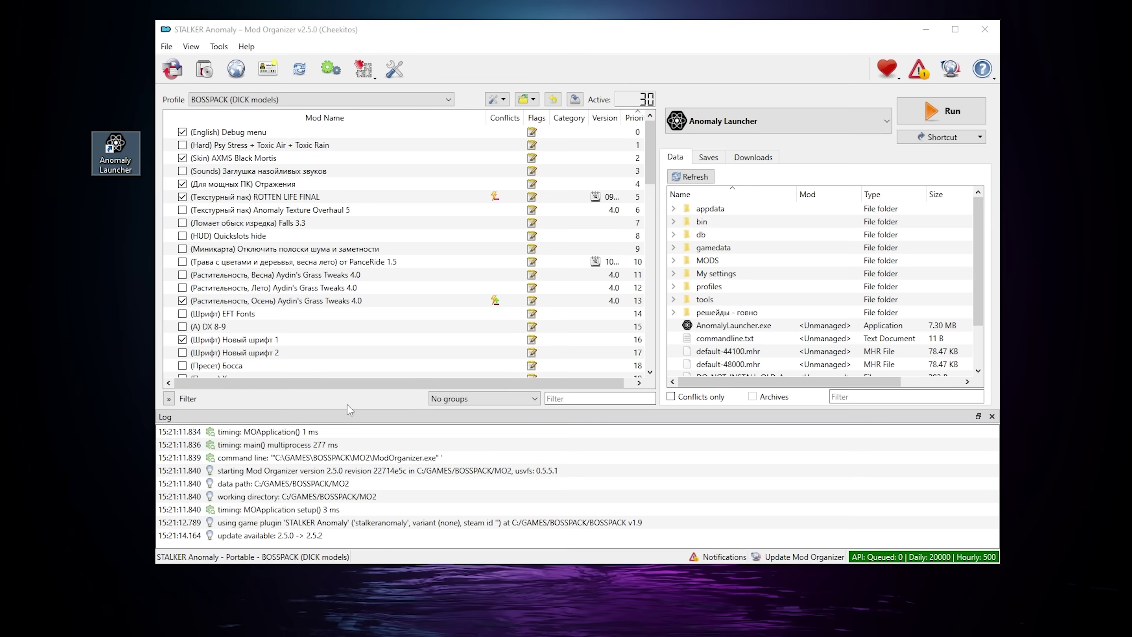
click(363, 69)
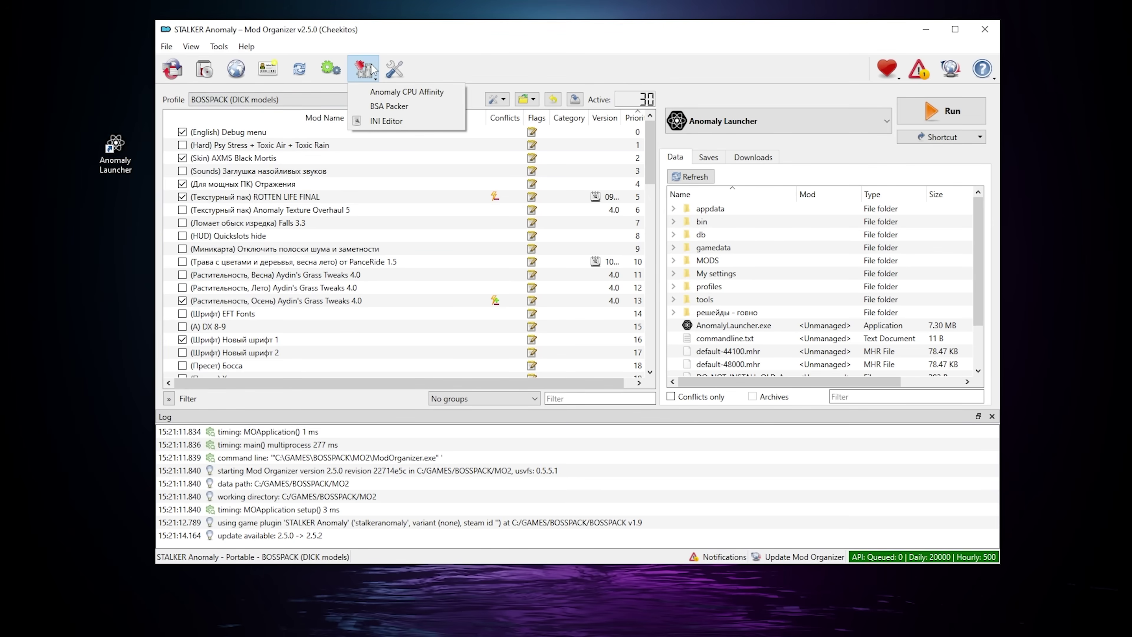
click(476, 63)
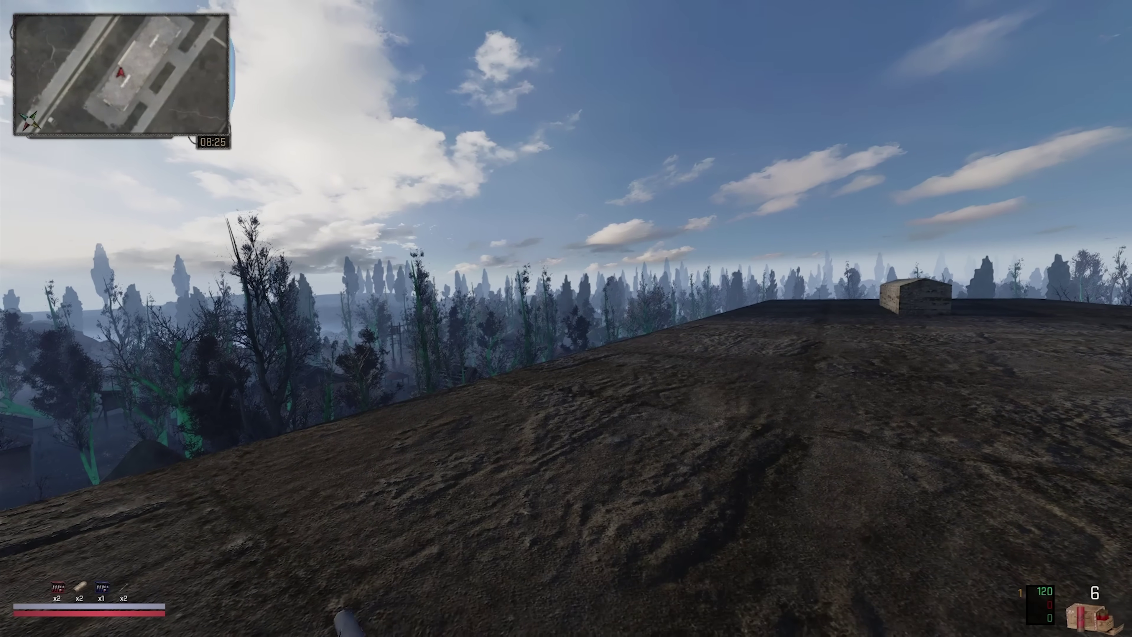
Step: Open the character's inventory in the game and close it again to view the backpack animation
key(i)
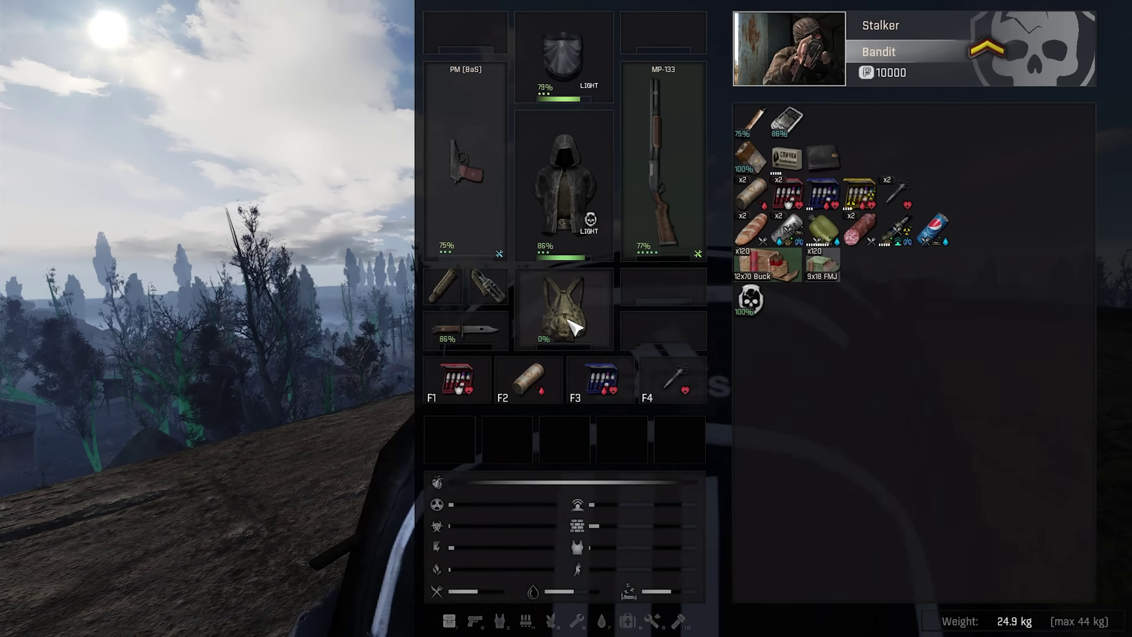
mouse_move(575, 328)
key(i)
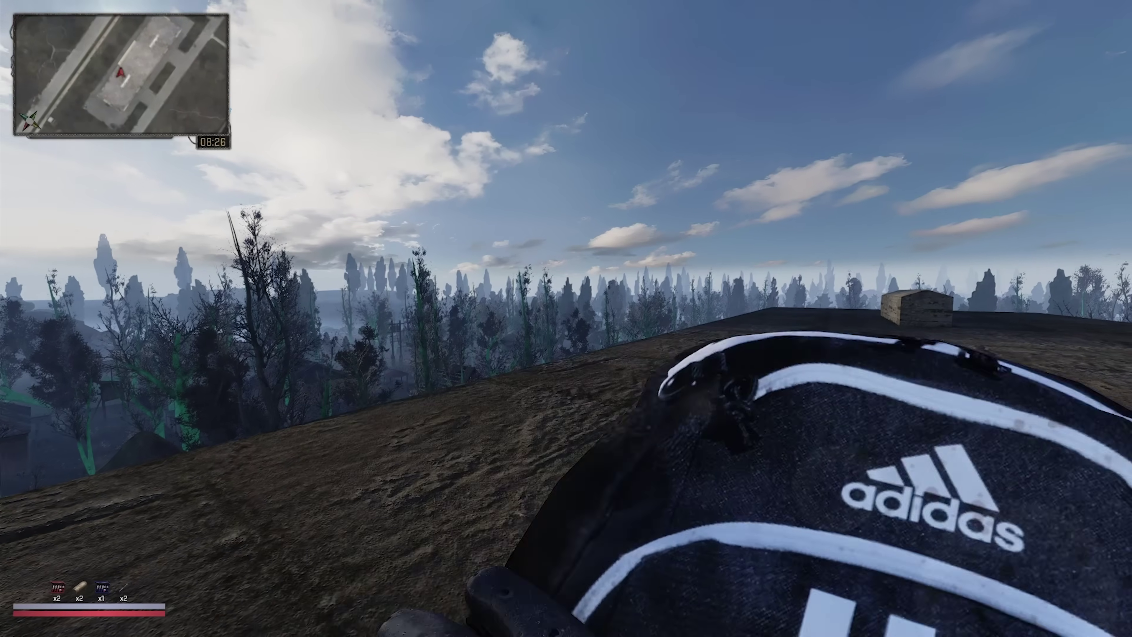
Step: Disable the Consumables and Backpack animations of FDDA Redone in the in-game mod configuration
key(Escape)
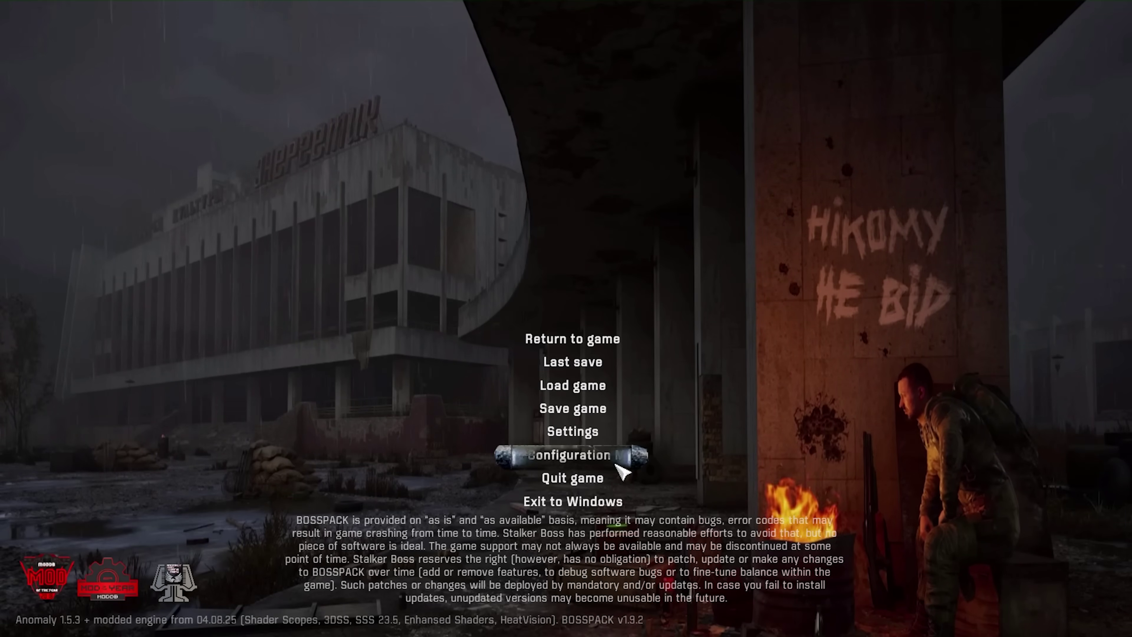
click(583, 453)
scroll(139, 386, down, 20)
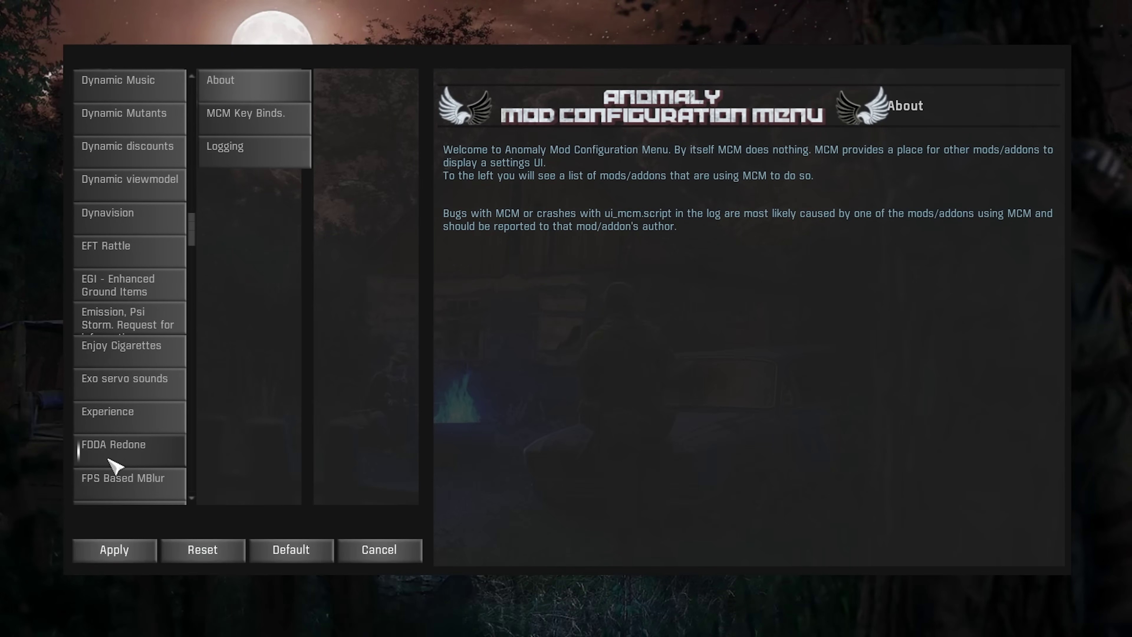
click(129, 459)
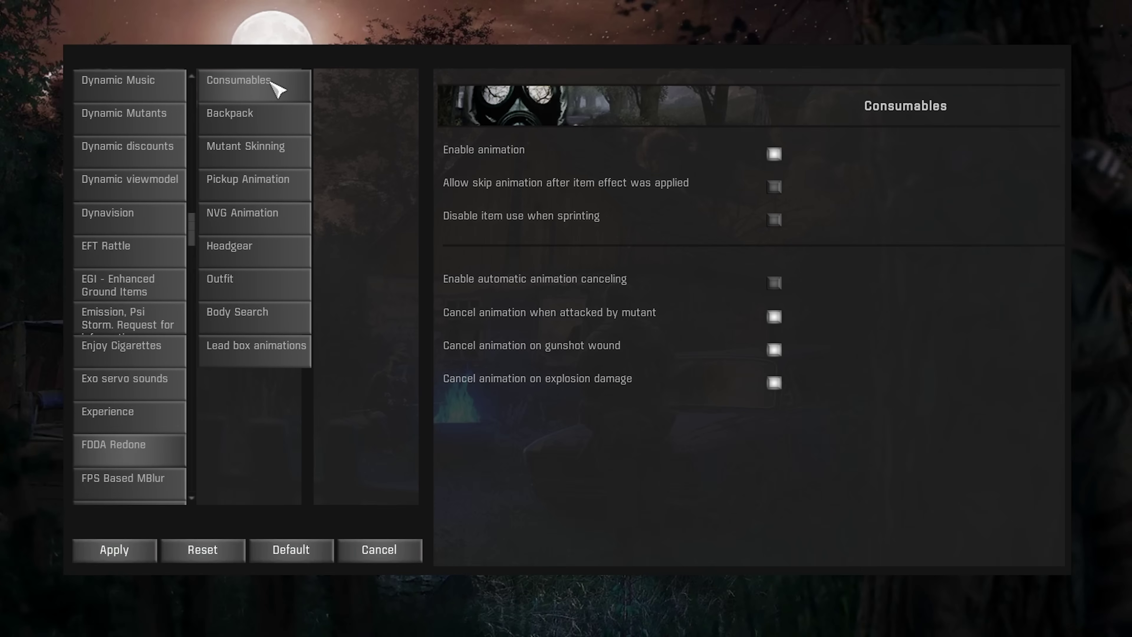
click(774, 154)
click(252, 117)
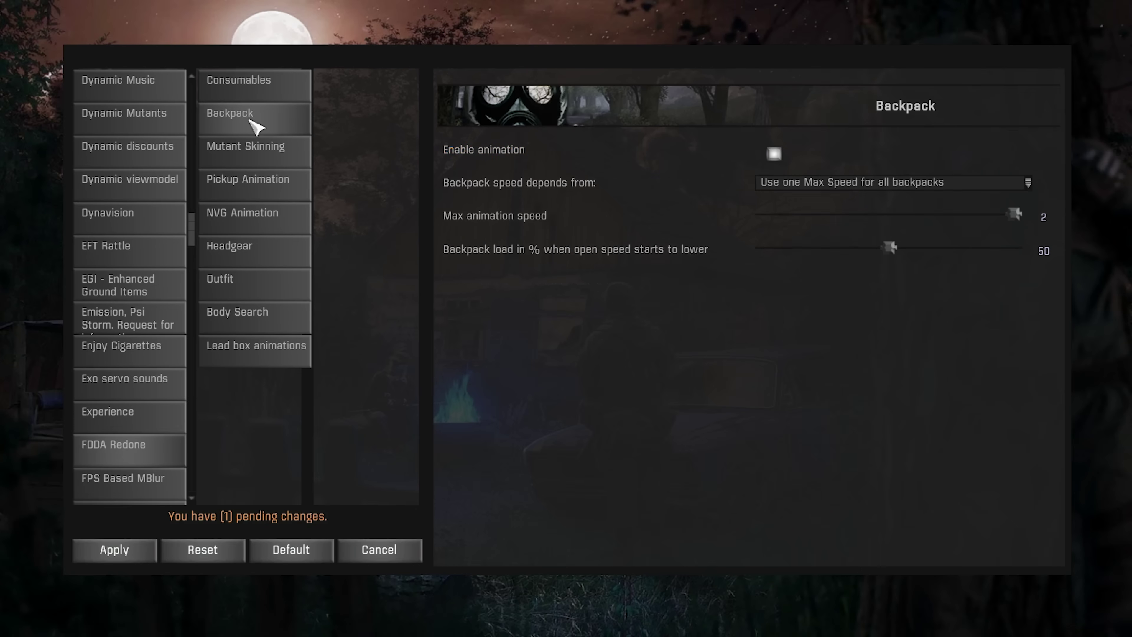
click(775, 156)
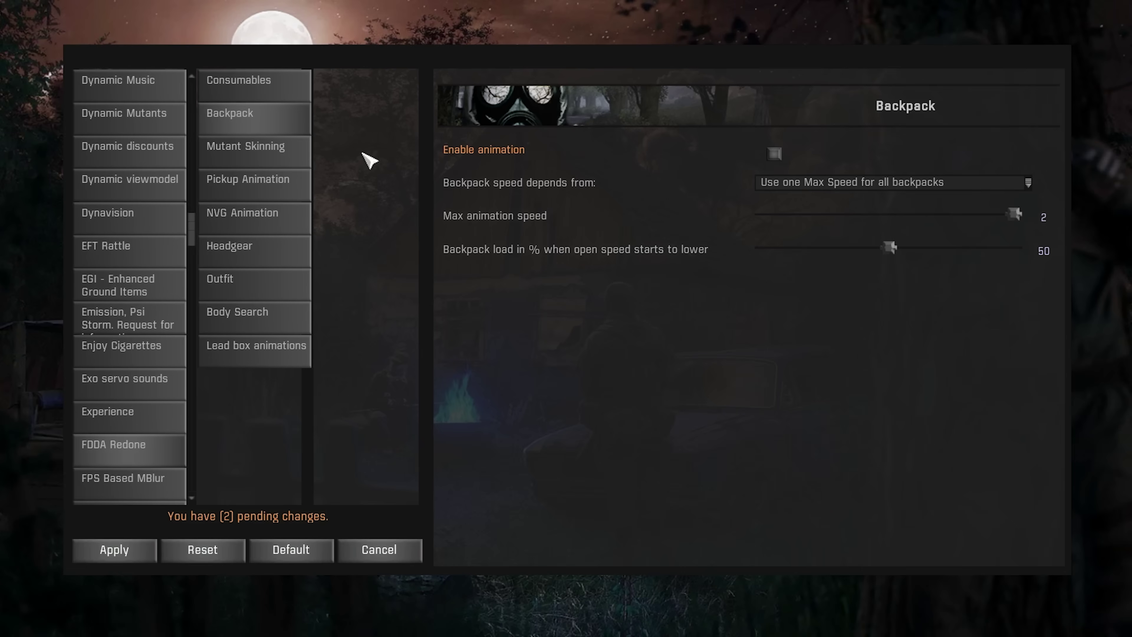
Step: Disable the Mutant Skinning and Pickup animations of FDDA Redone
click(281, 151)
click(776, 154)
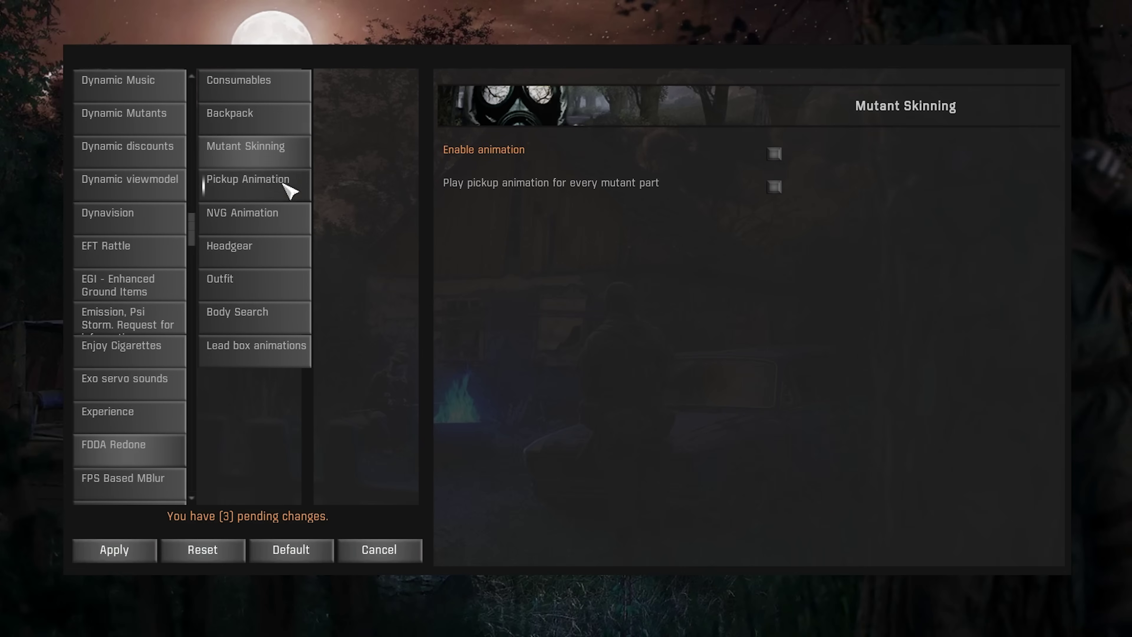
click(291, 188)
click(777, 155)
Step: Check the NVG, headgear, outfit and lead box animation settings of FDDA Redone, and disable the Body Search animation
click(309, 229)
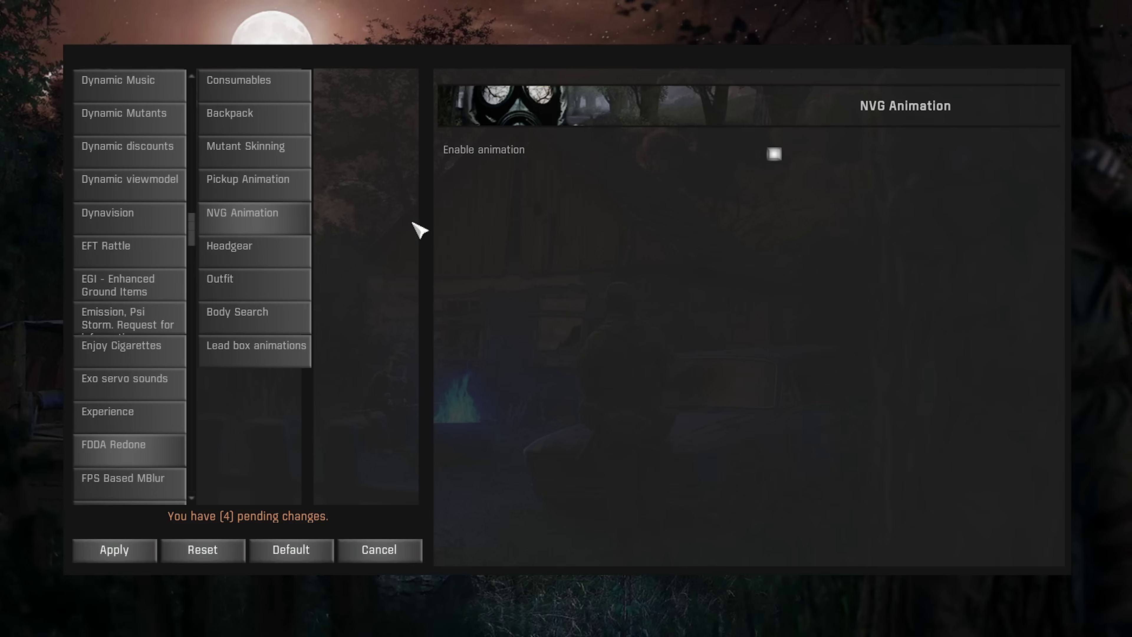
click(296, 254)
click(288, 283)
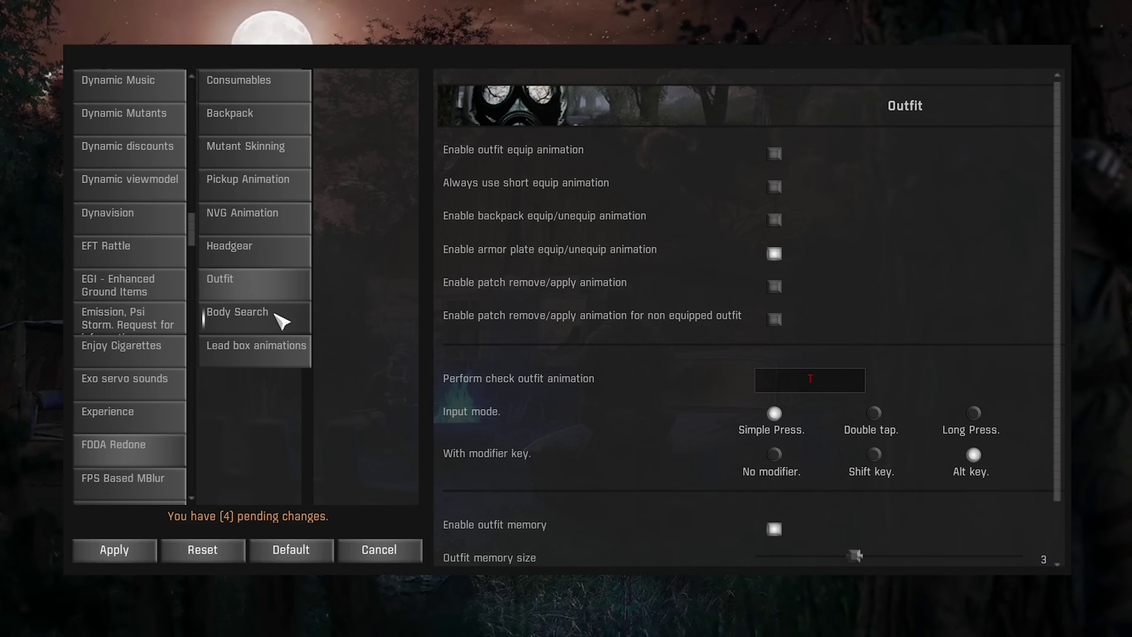
click(283, 318)
click(775, 154)
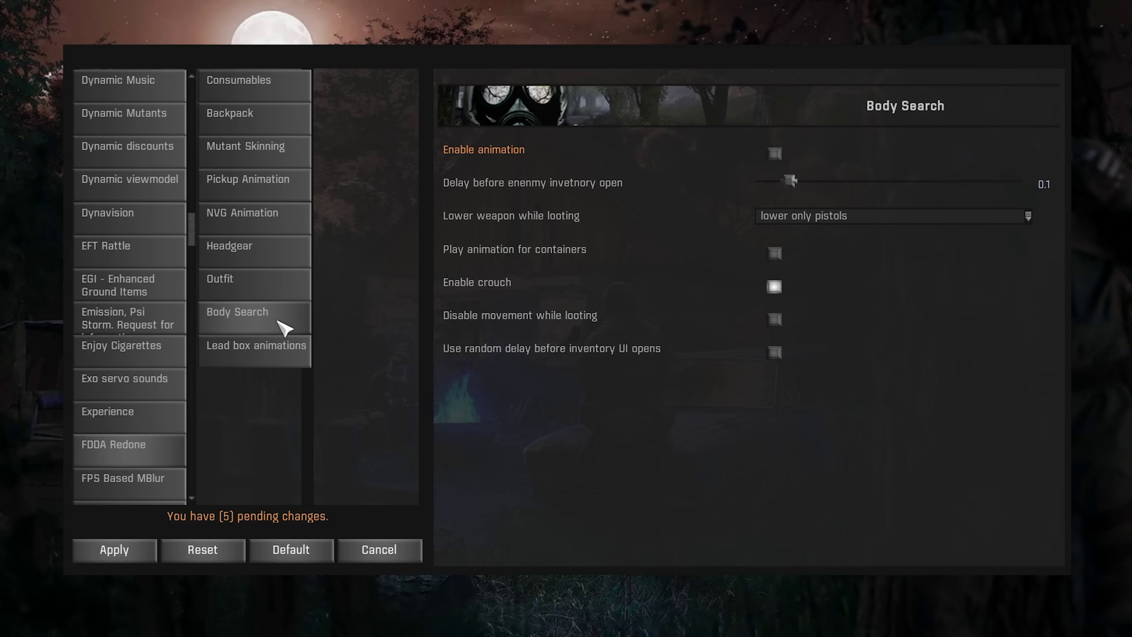
click(286, 348)
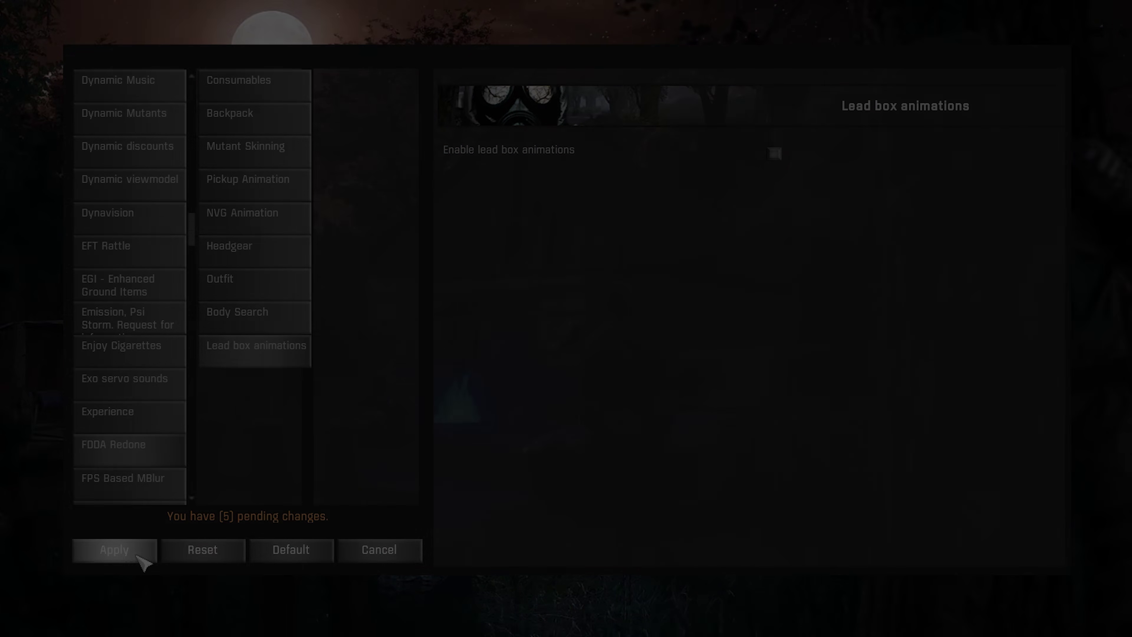